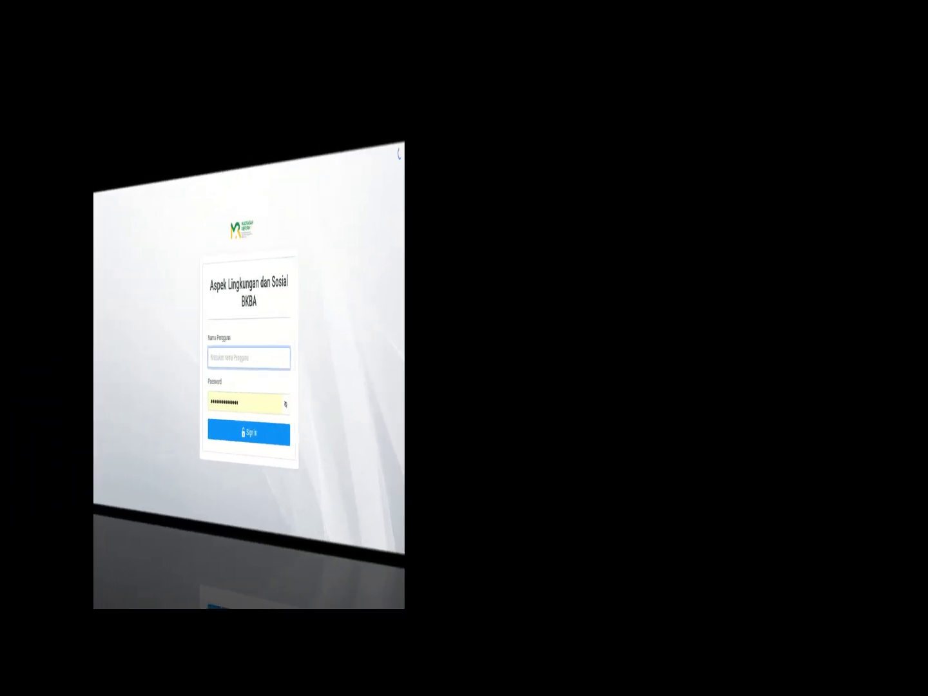
Step: Enter the school's username on the BKBA monitoring sign-in page and dismiss saved-login suggestions
text(111134030007)
key(Tab)
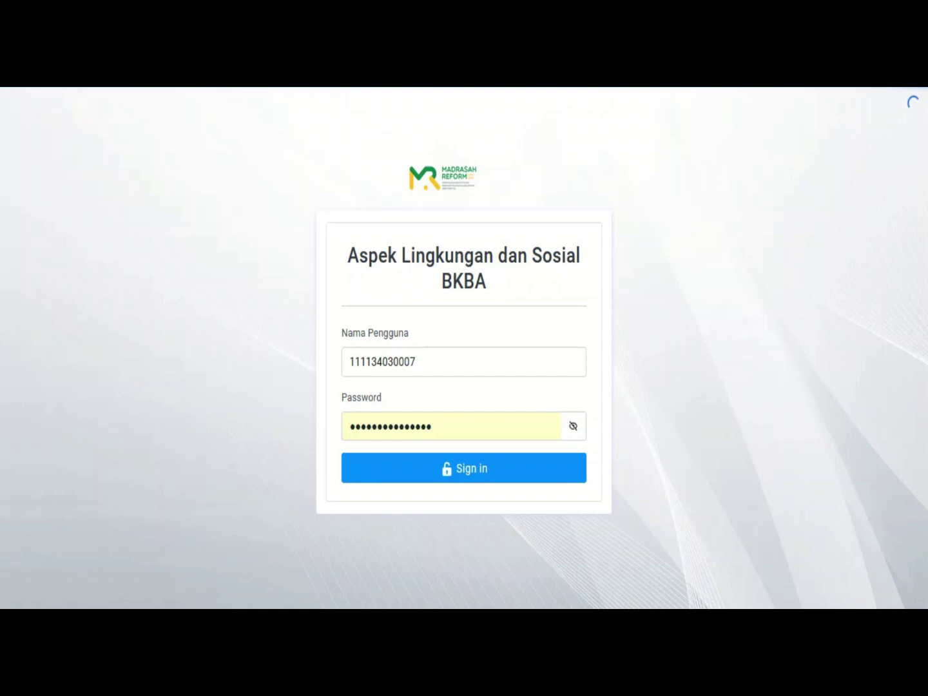
Step: Replace the password with the account password, sign in, and decline saving the login
click(432, 426)
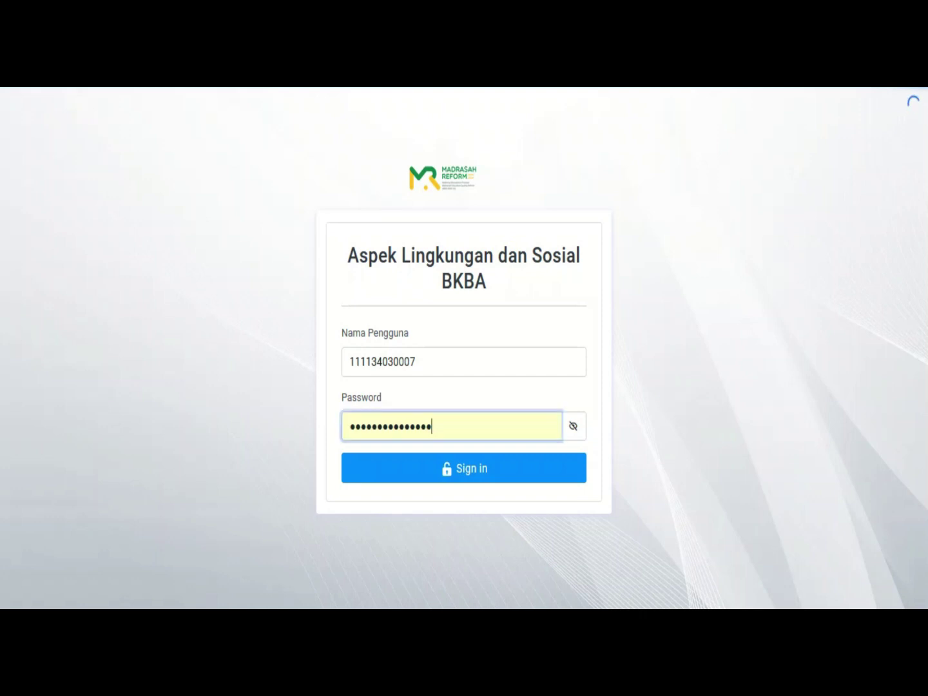
key(ctrl+a)
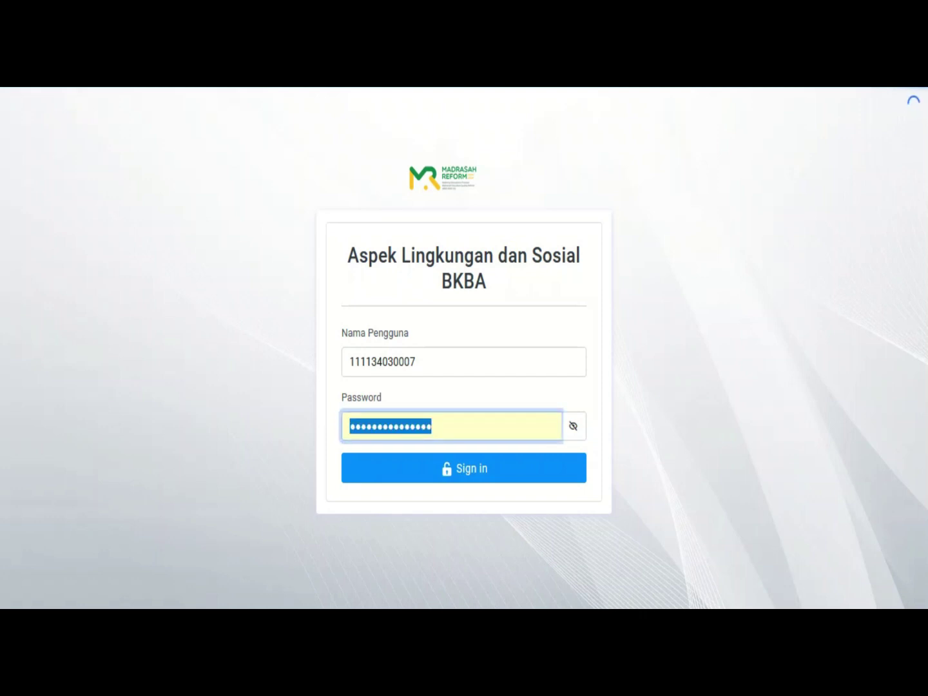
text(•••••)
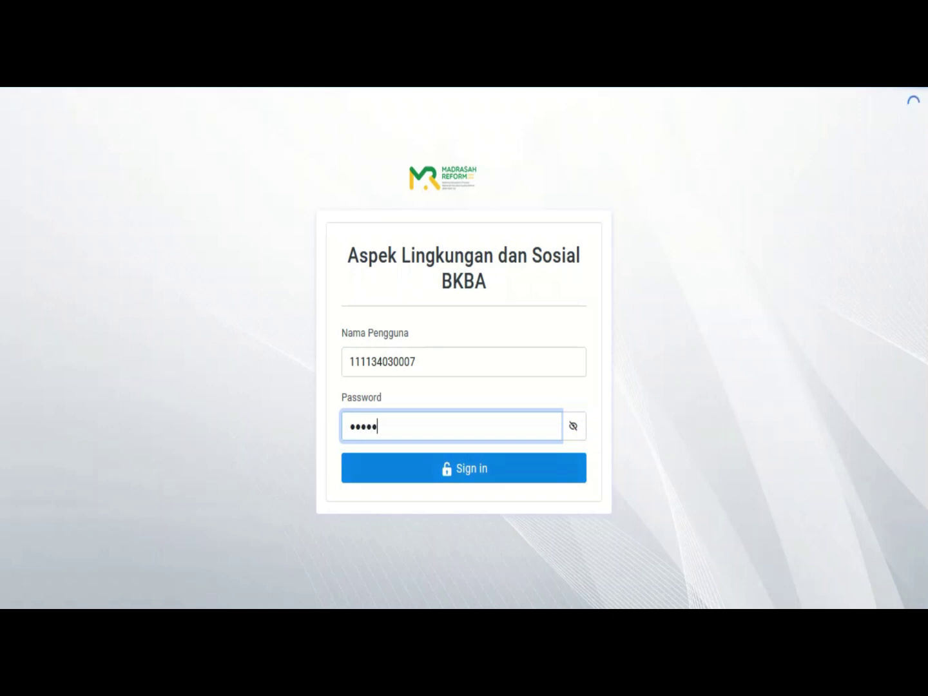
key(Return)
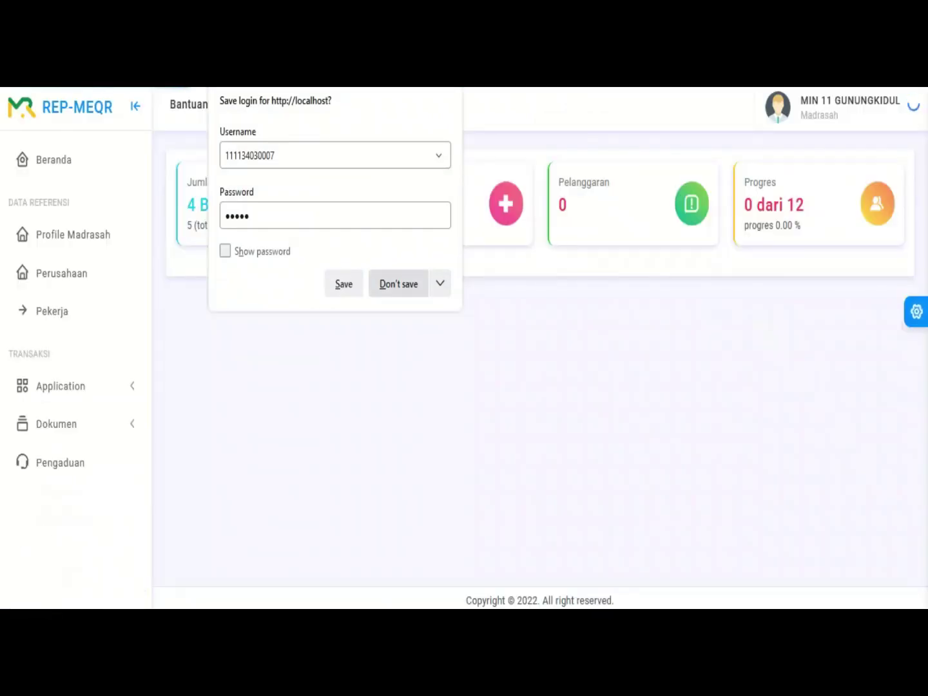
click(398, 283)
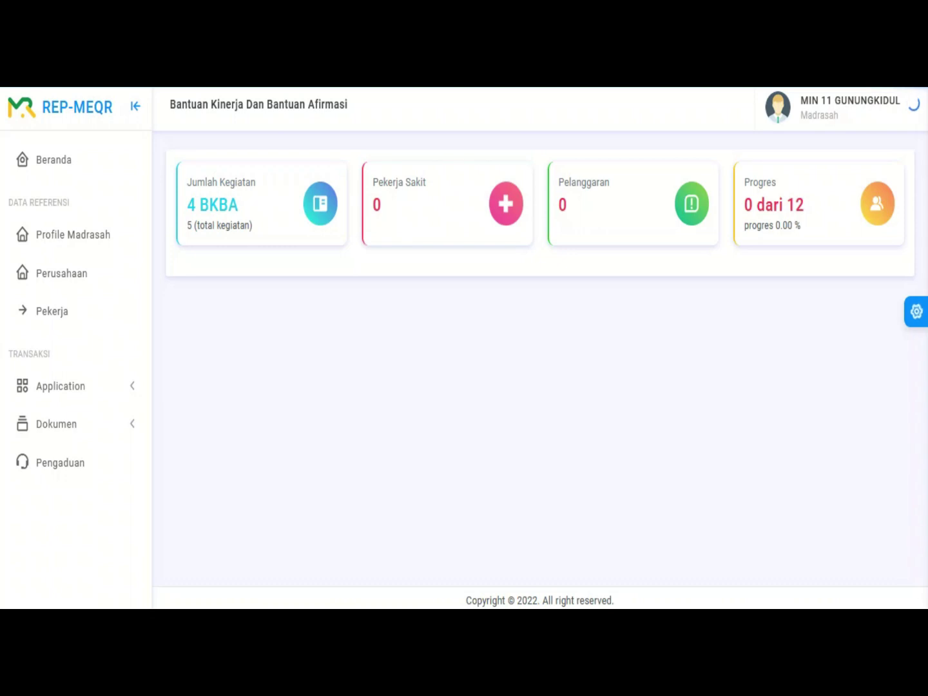
double_click(760, 182)
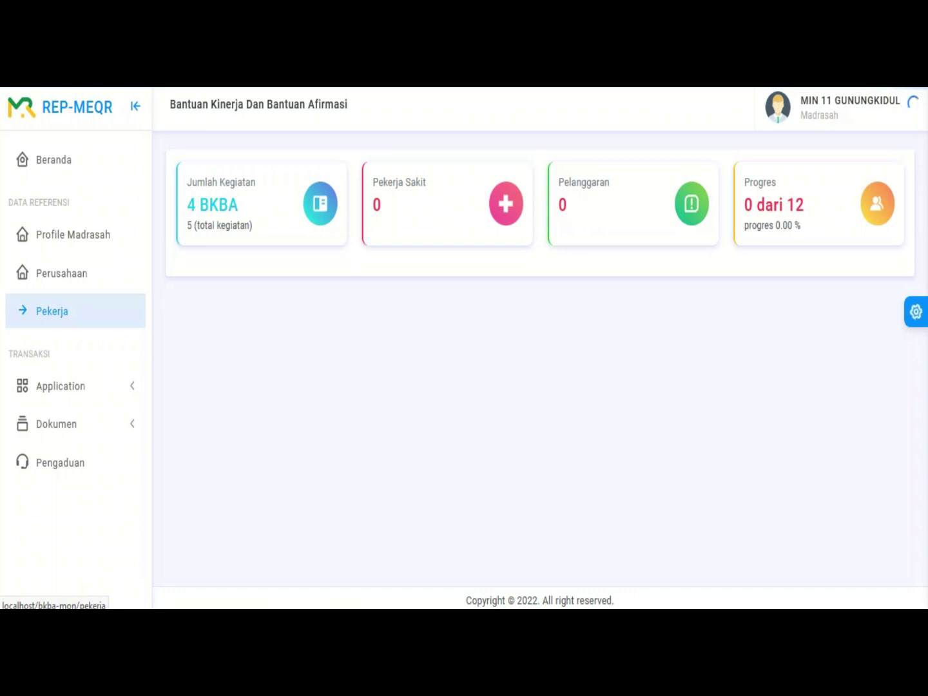
Step: Open Profile Madrasah and scroll through its school details and logo and complaint-box upload fields
click(73, 235)
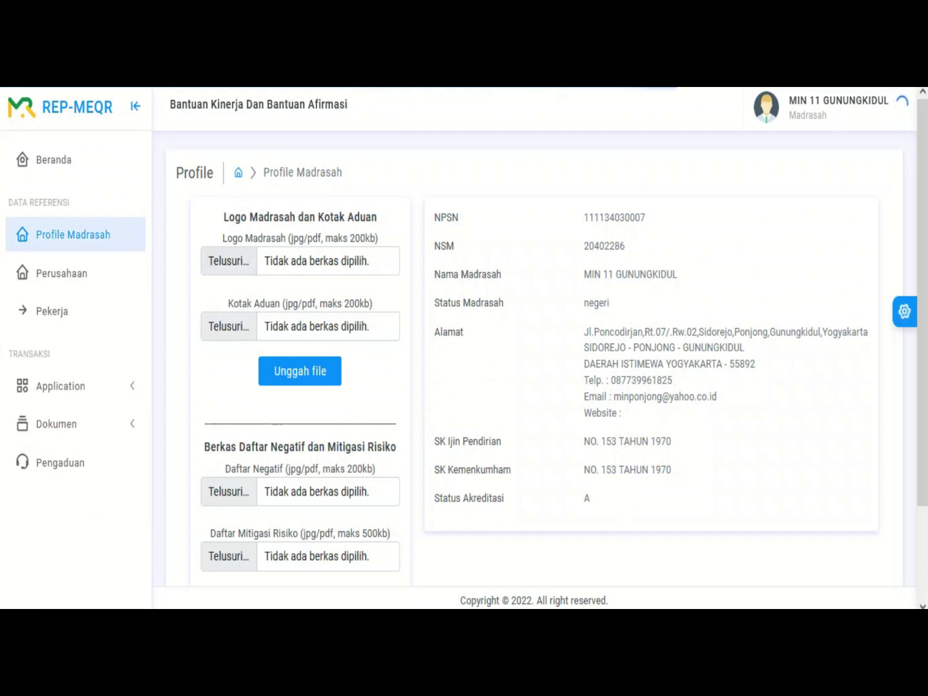
scroll(541, 342, down, 2)
scroll(542, 342, up, 2)
scroll(541, 342, down, 2)
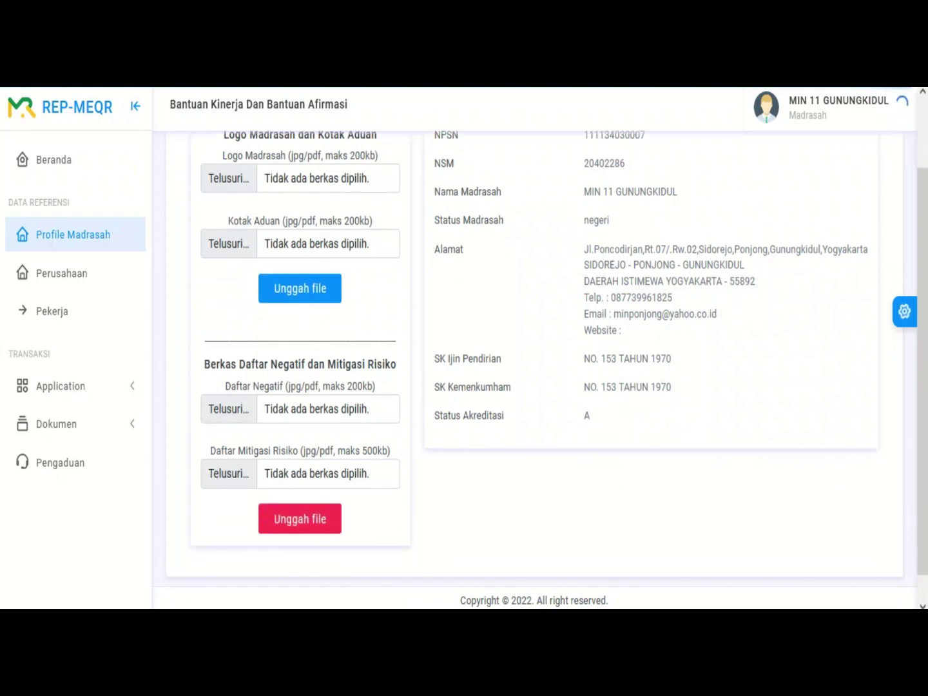
scroll(542, 341, up, 2)
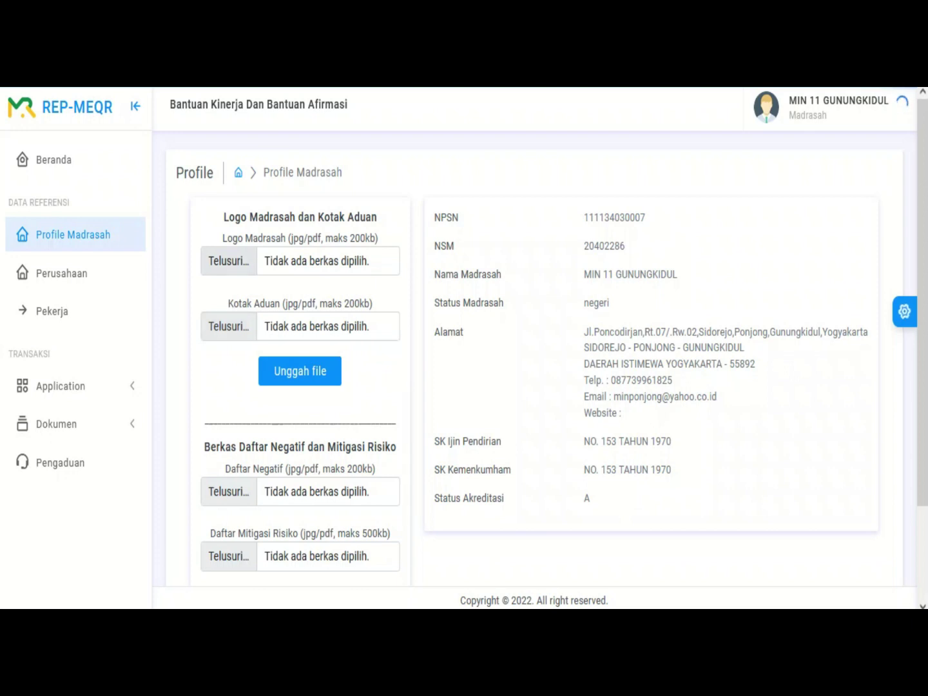
scroll(299, 322, down, 2)
Step: Expand Dokumen and download the Daftar Negatif form as daftarnegatif-2.pdf
drag(269, 364, 367, 364)
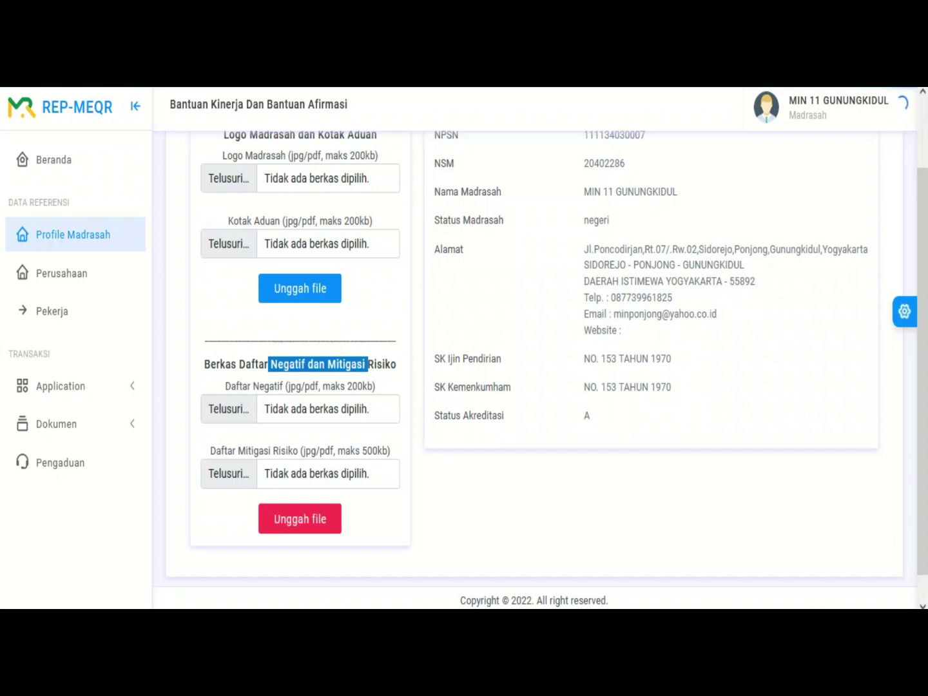
click(56, 424)
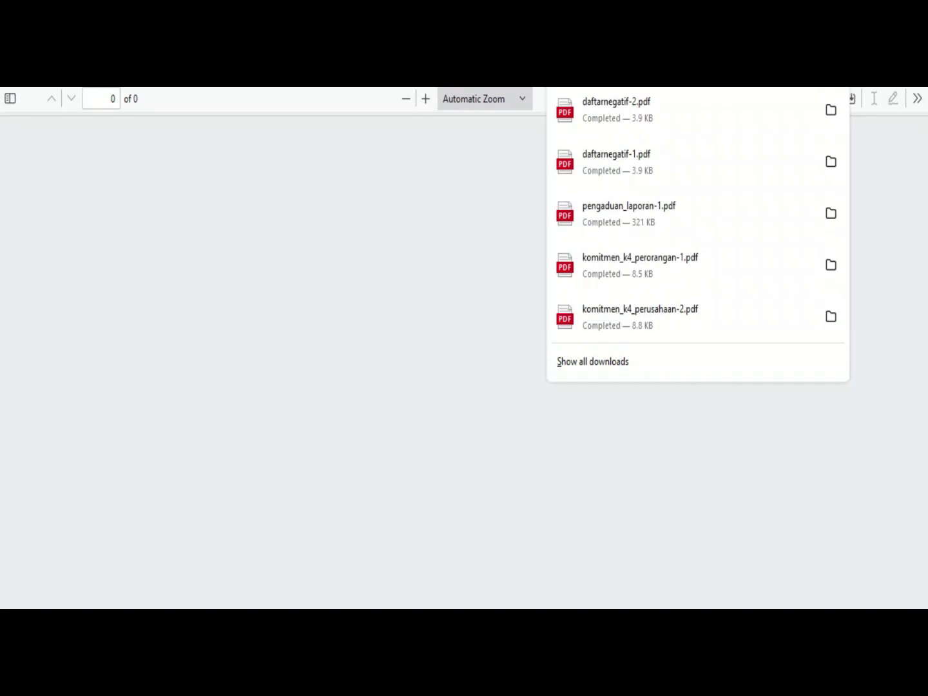
Step: Scroll the Daftar Negatif PDF and select its Hari/Tgl date blank
scroll(464, 361, down, 10)
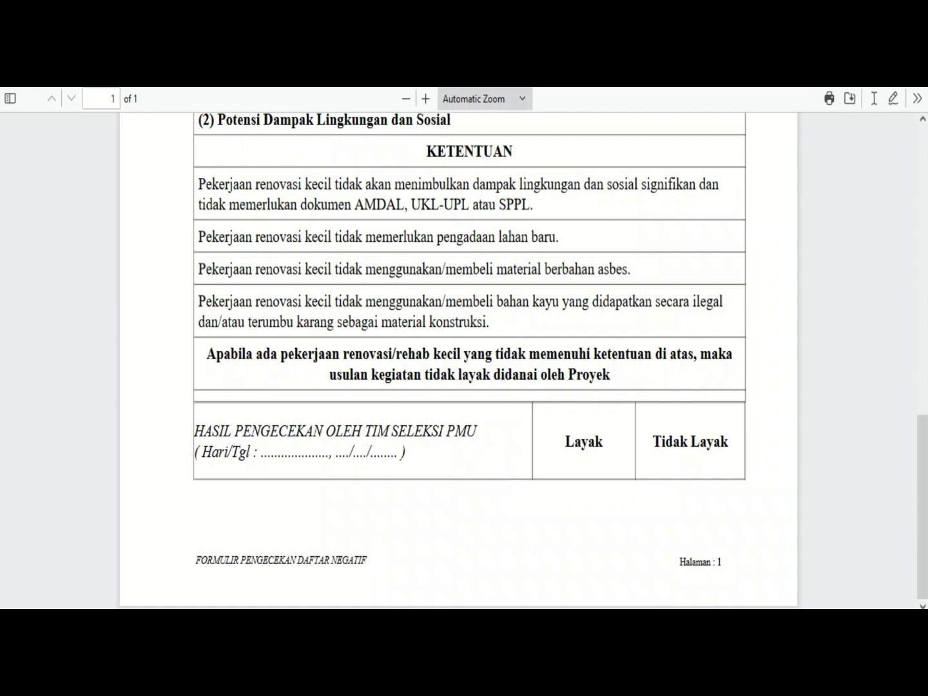
drag(259, 452, 337, 453)
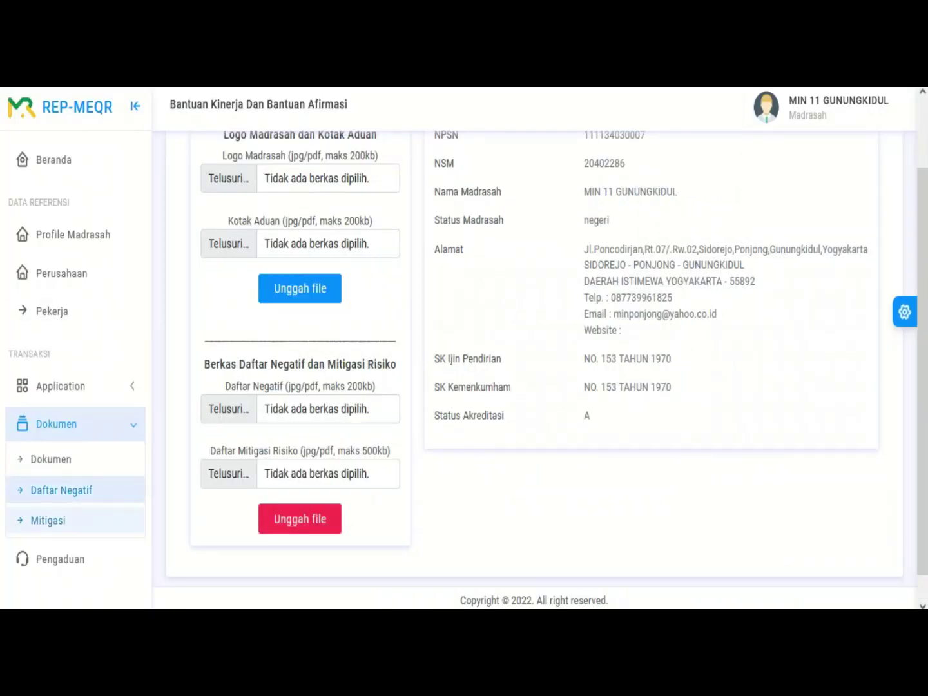
Step: Download the Mitigasi form Formulir_Identifikasi_Dampak_dan_Risiko_L_S_14July(2).docx and open it from downloads
click(48, 520)
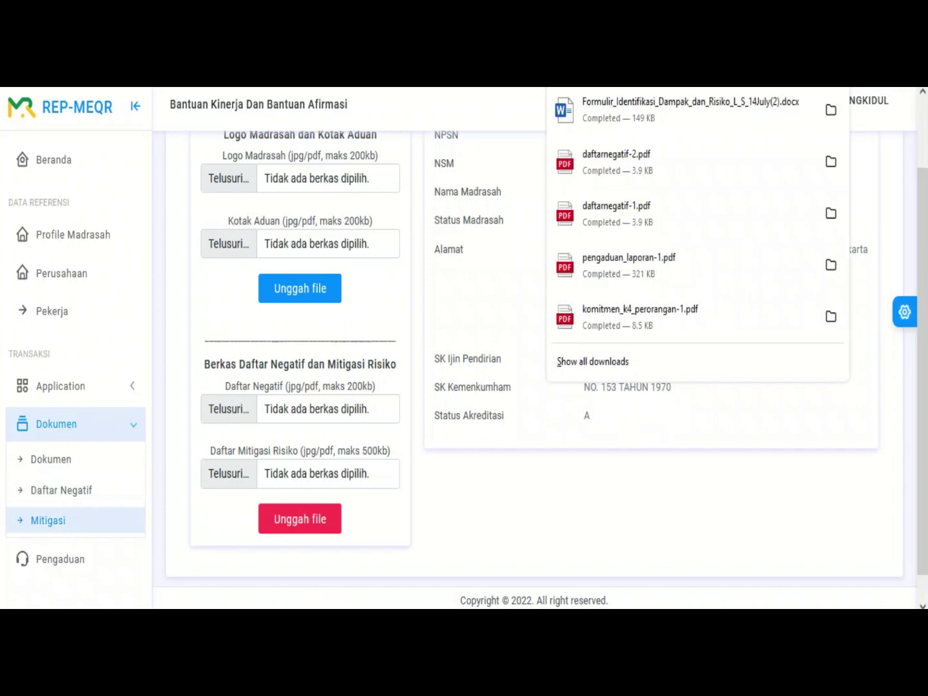
click(689, 110)
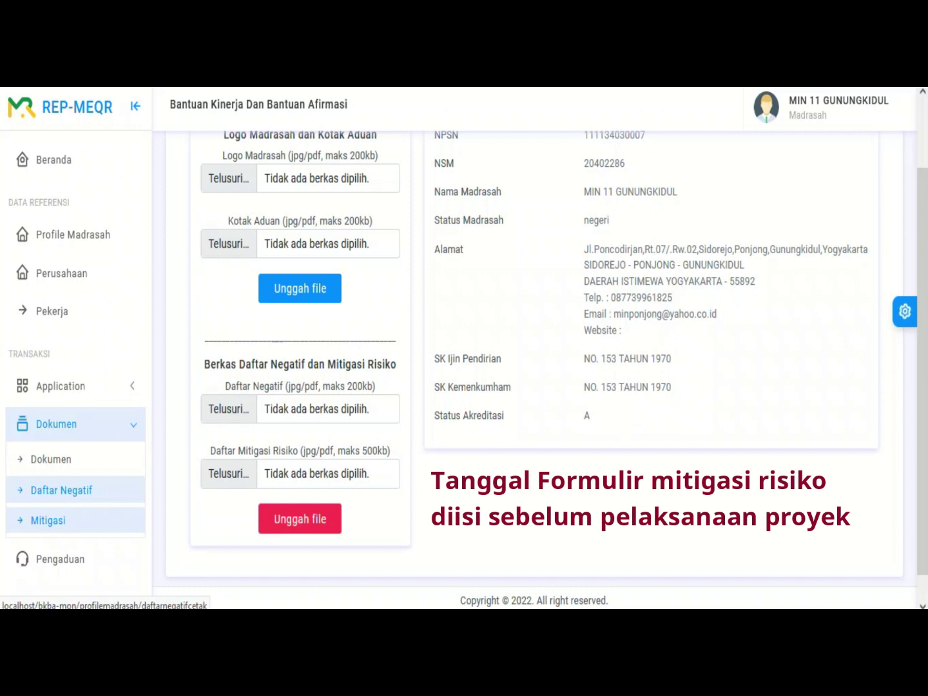
scroll(535, 361, up, 2)
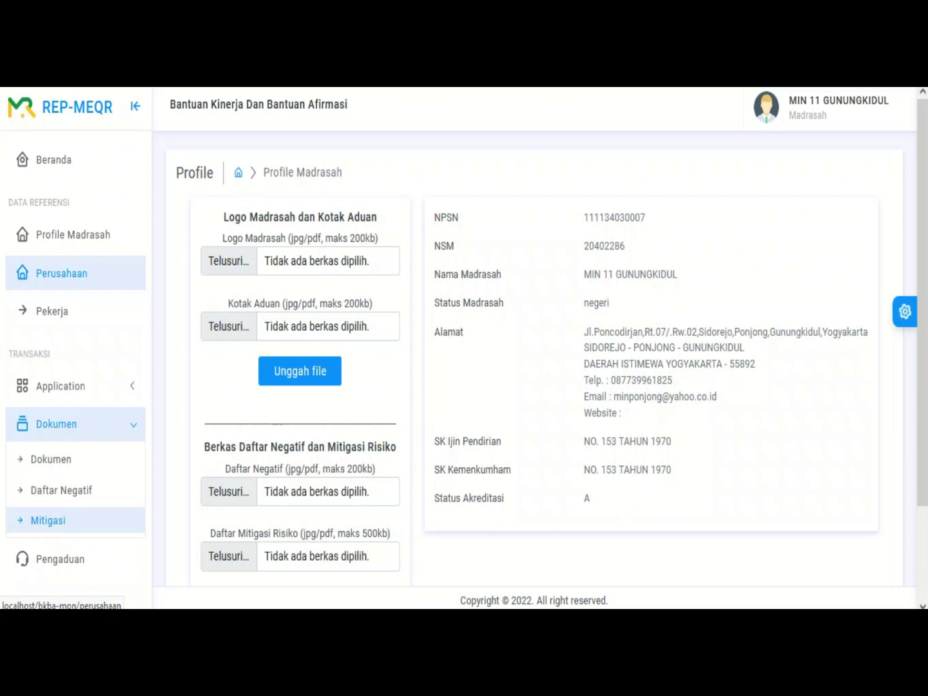
Step: List companies Perorangan and Swadaya Masyarakat, then open an empty Profil Perusahaan form
click(61, 273)
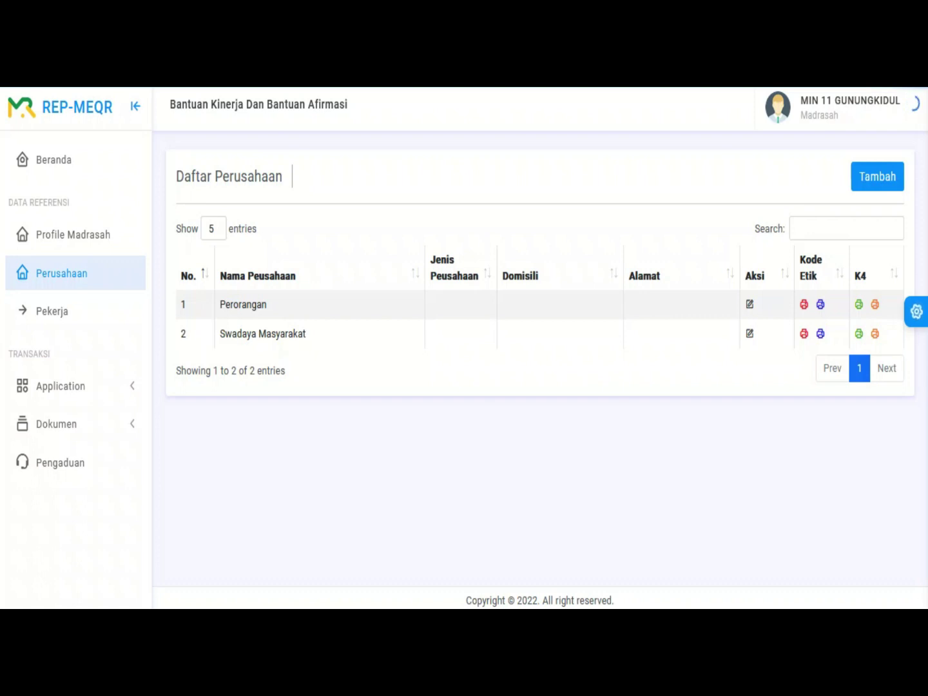
double_click(243, 304)
double_click(237, 334)
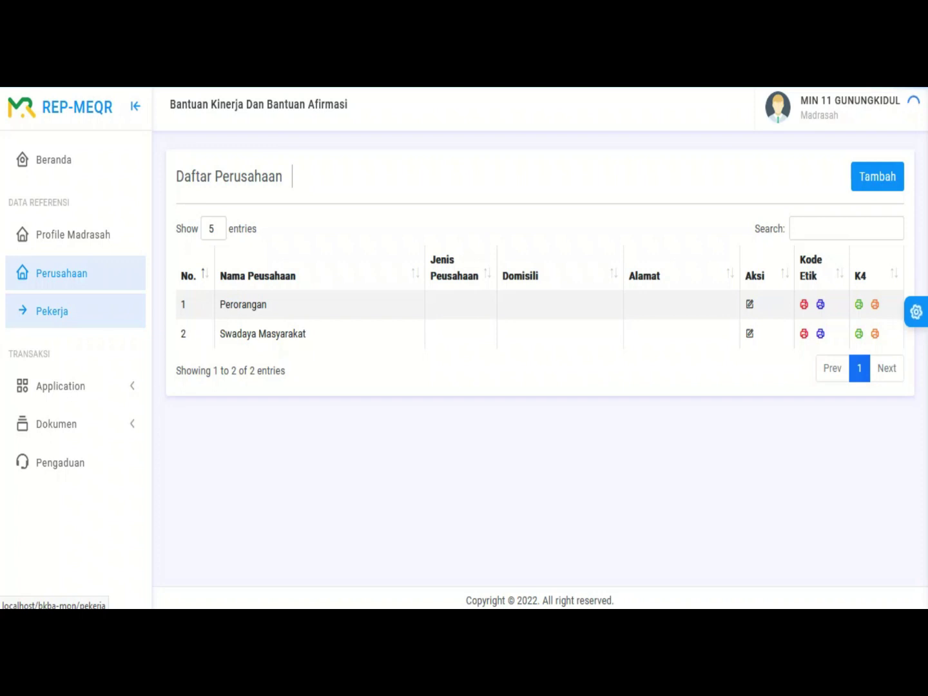
click(51, 310)
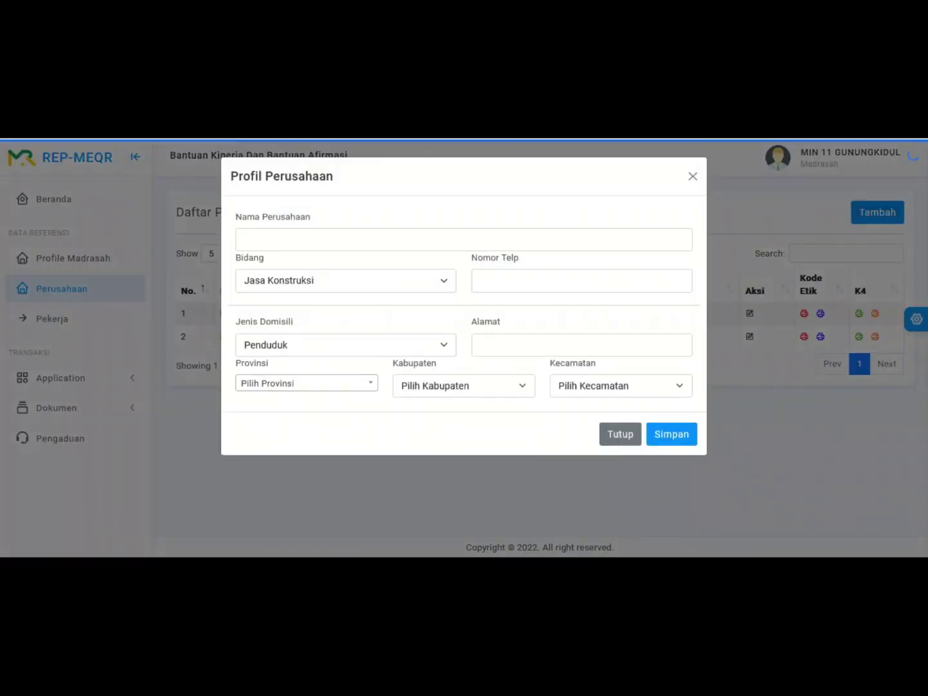
Step: Enter PT. Darmawangsa persada, Bidang Bangunan dan material, and the company's phone number
click(464, 239)
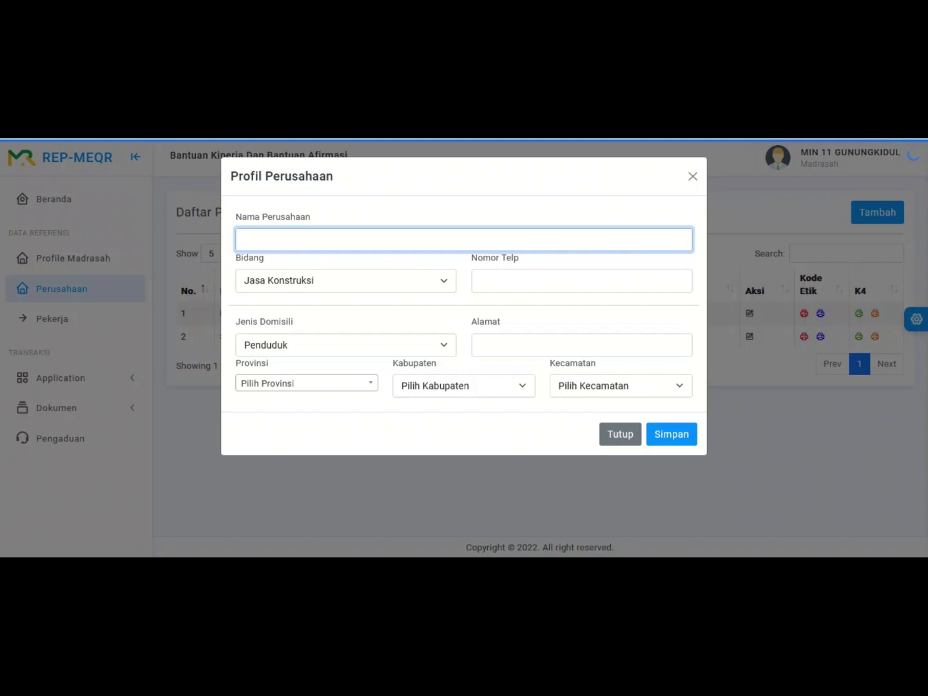
text(PT. Darmawangsa persada)
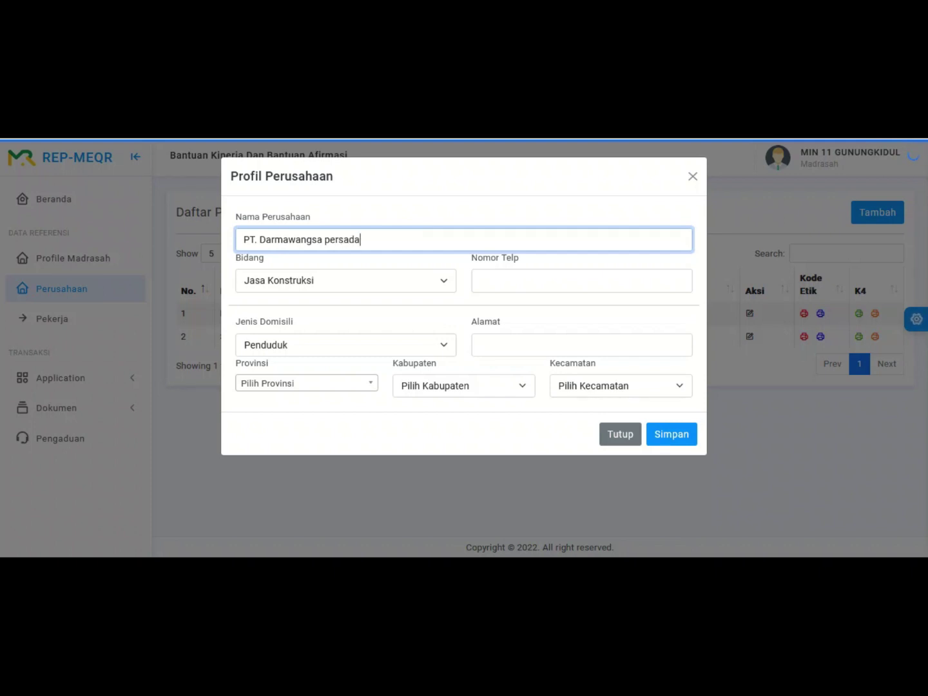
click(345, 280)
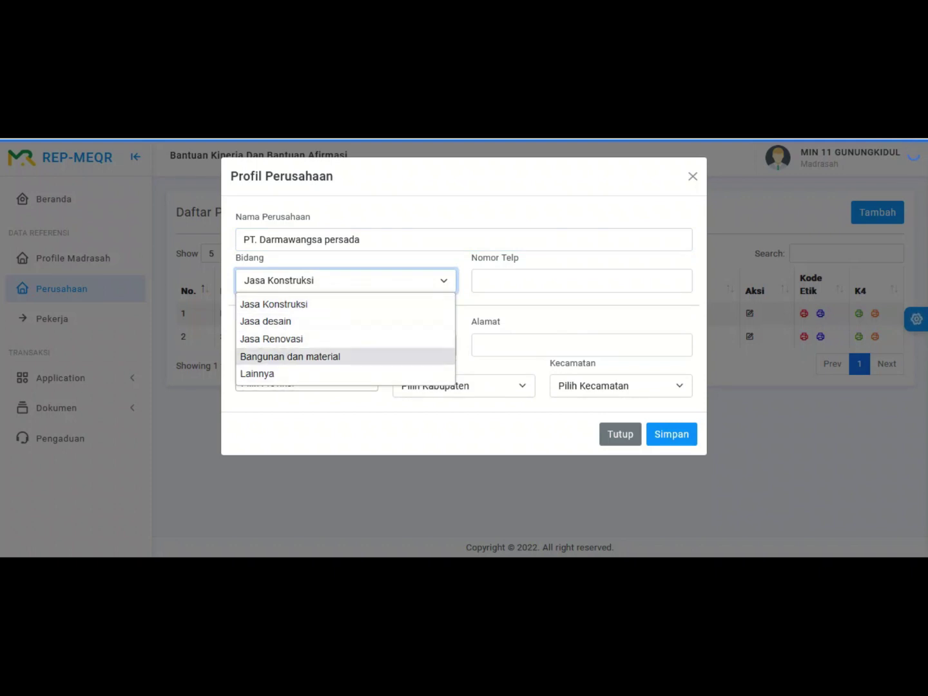
click(290, 356)
click(581, 280)
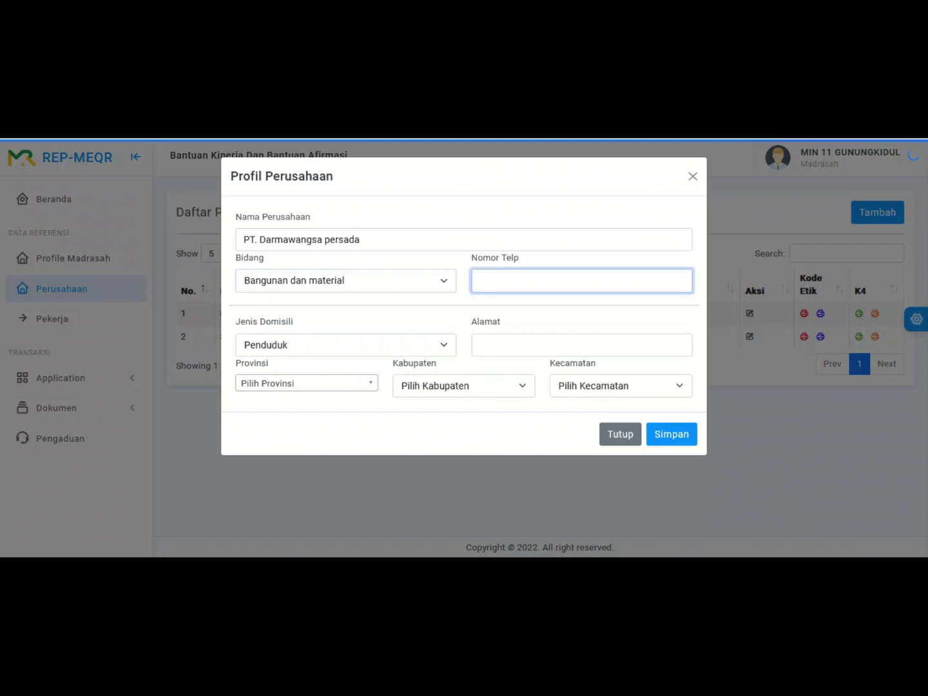
Step: Keep residency type Penduduk and enter the company's street address
click(345, 344)
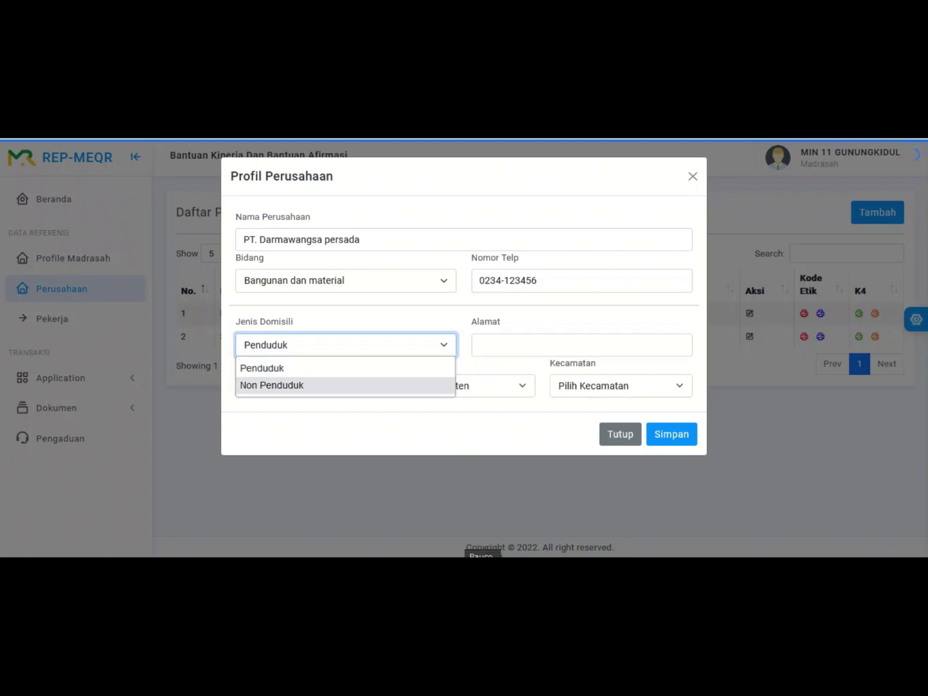
click(581, 345)
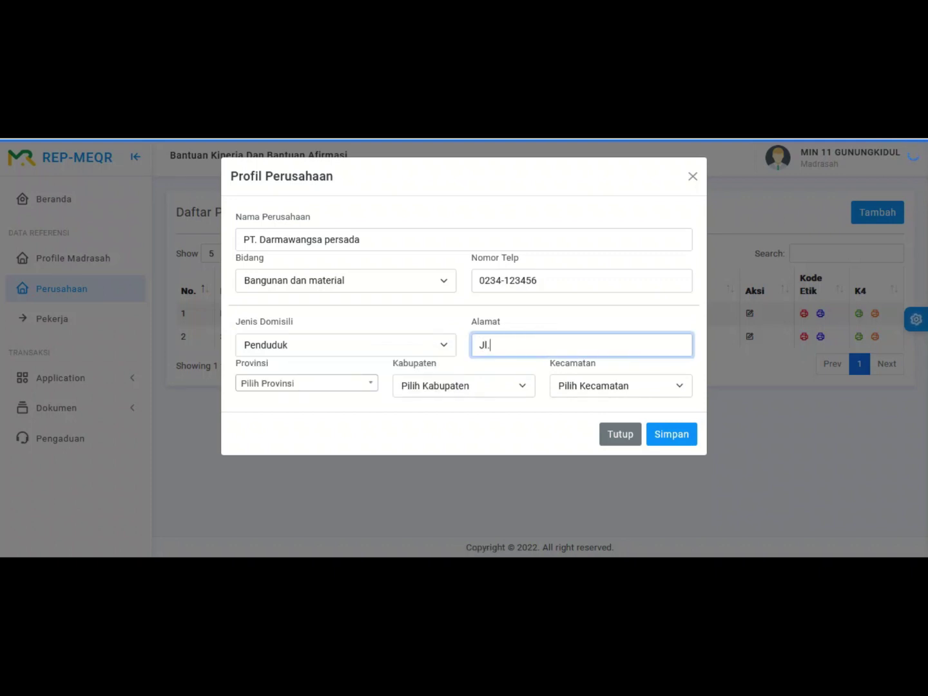
Step: Set location DAERAH ISTIMEWA YOGYAKARTA, KOTA YOGYAKARTA, WIROBRAJAN and submit the profile
click(306, 383)
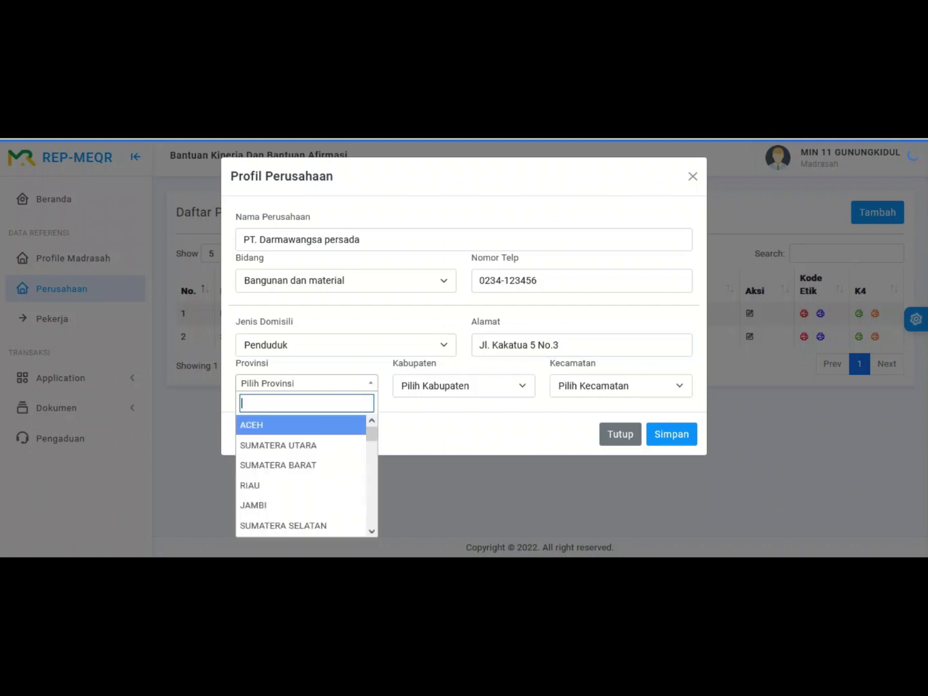
key(Return)
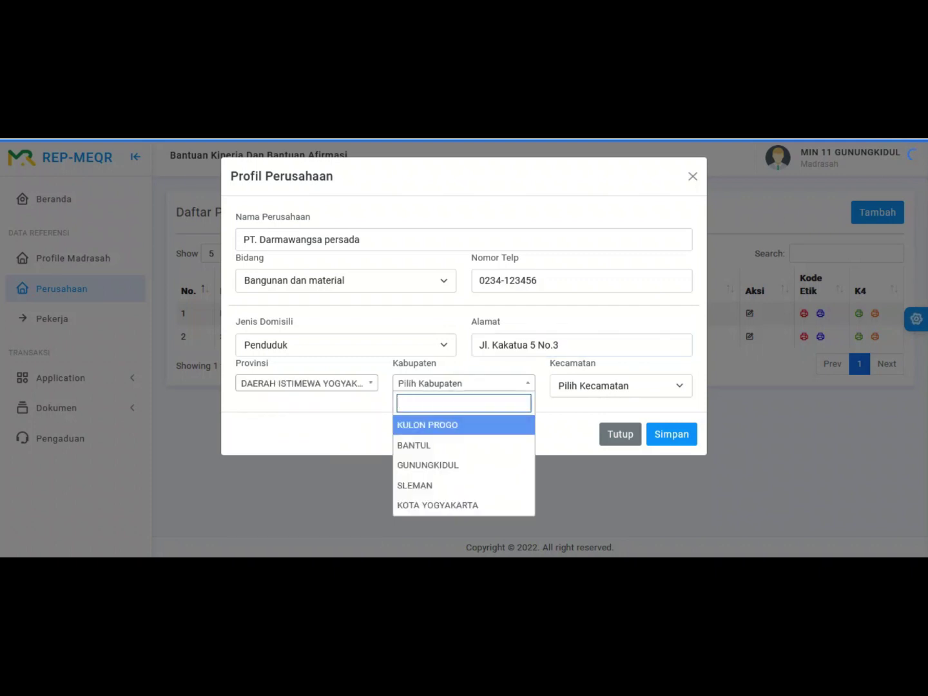
key(Down)
key(Down)
key(Down)
key(Down)
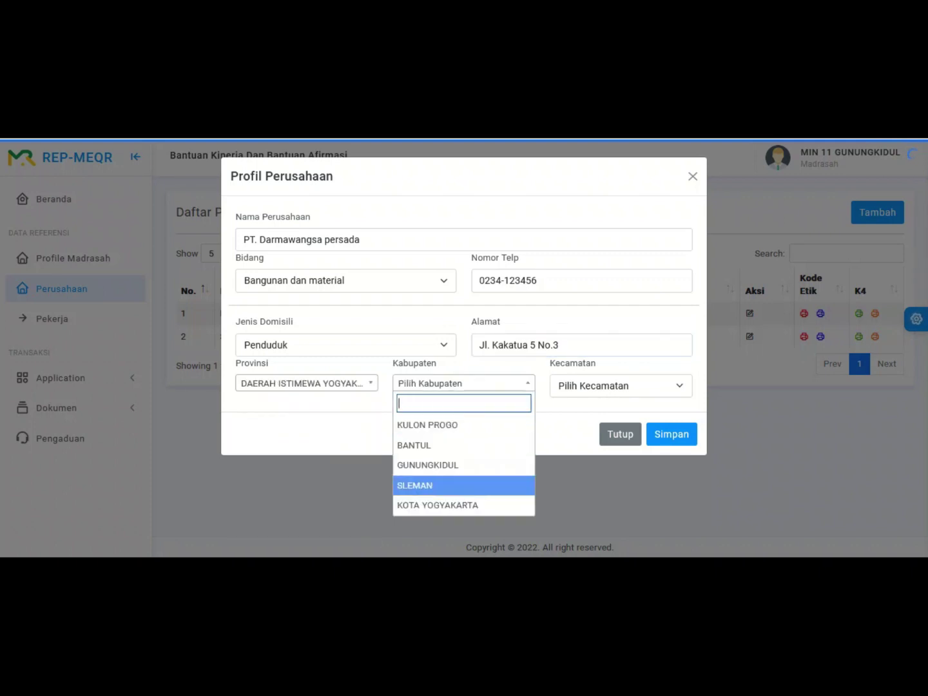
key(Return)
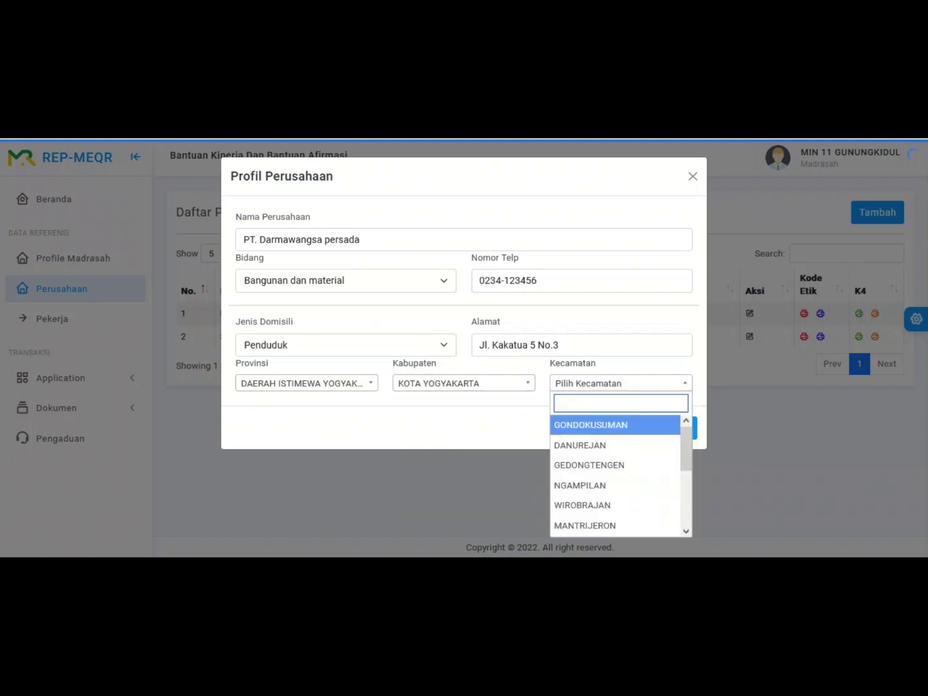
key(Down)
key(Down)
key(Down)
key(Down)
key(Return)
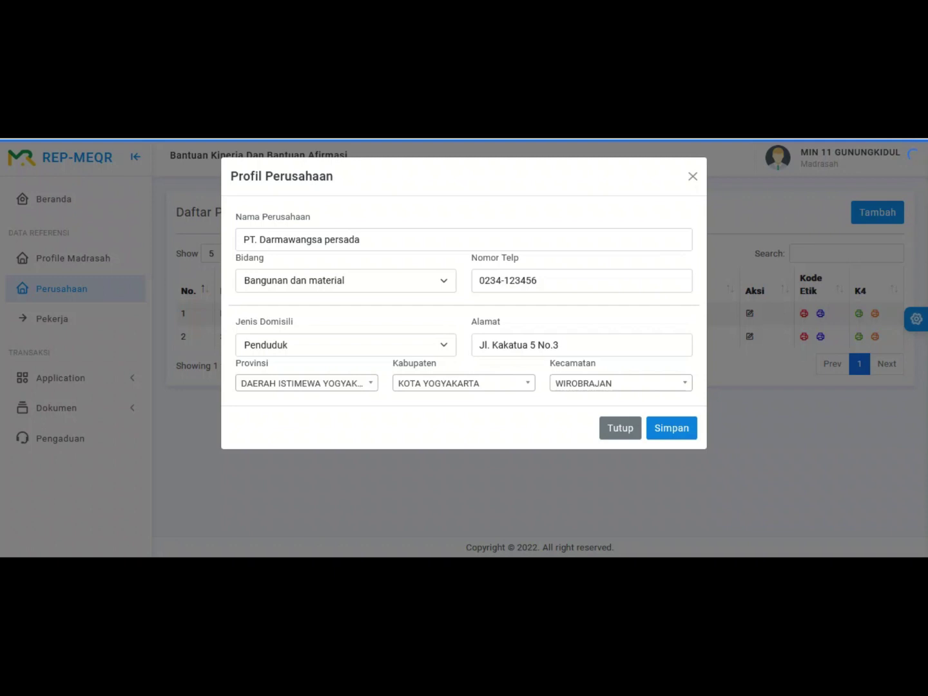
click(671, 427)
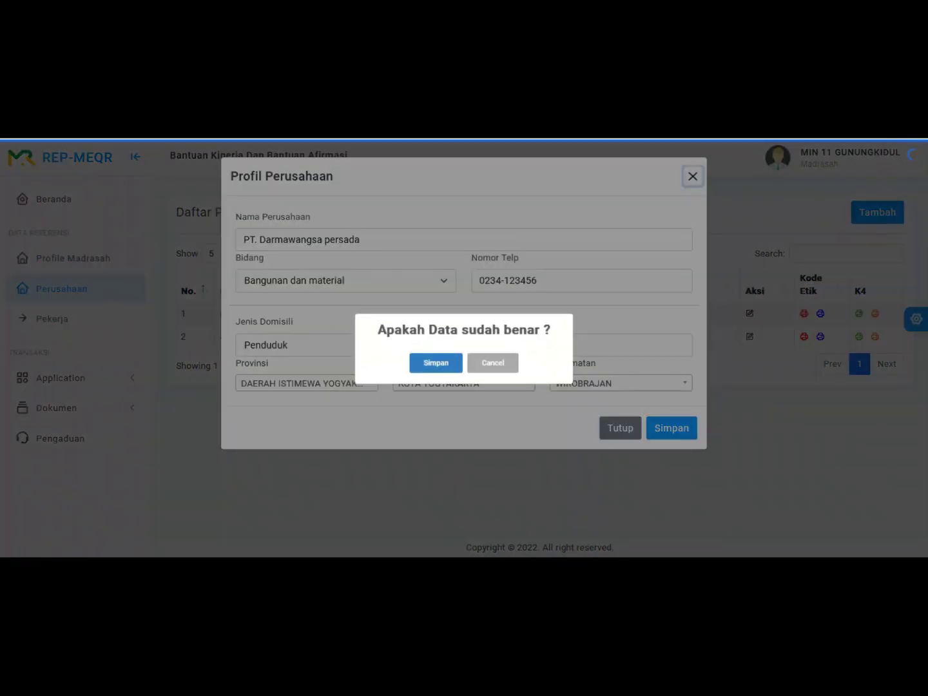
Step: Confirm the company data is correct and dismiss the save success message
key(Return)
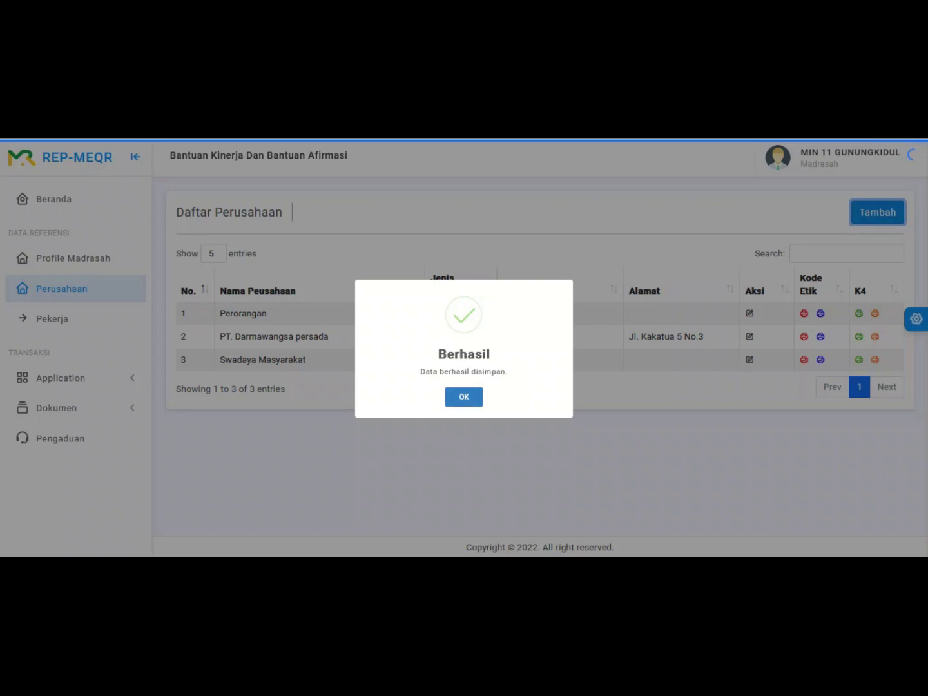
key(Return)
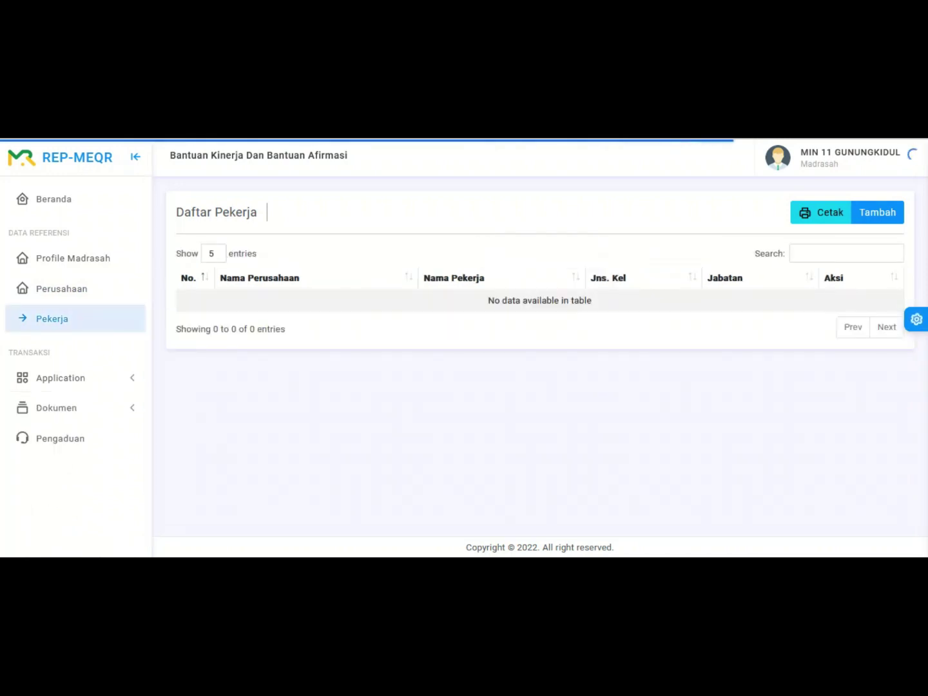
Step: Start a new worker for PT. Darmawangsa persada, entering the worker's full name with gender Laki-Laki
click(877, 212)
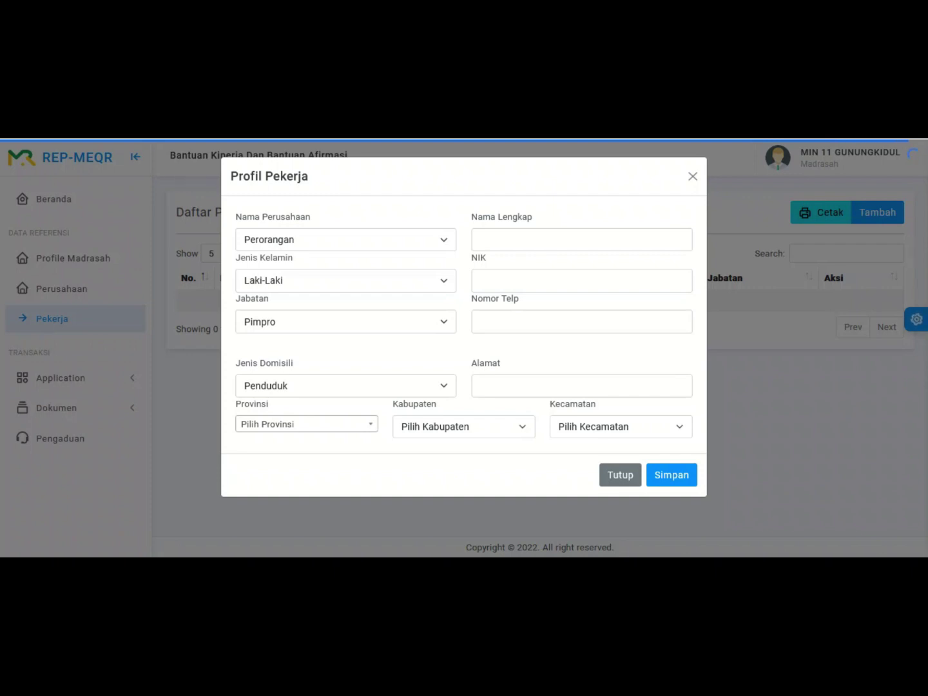
click(345, 239)
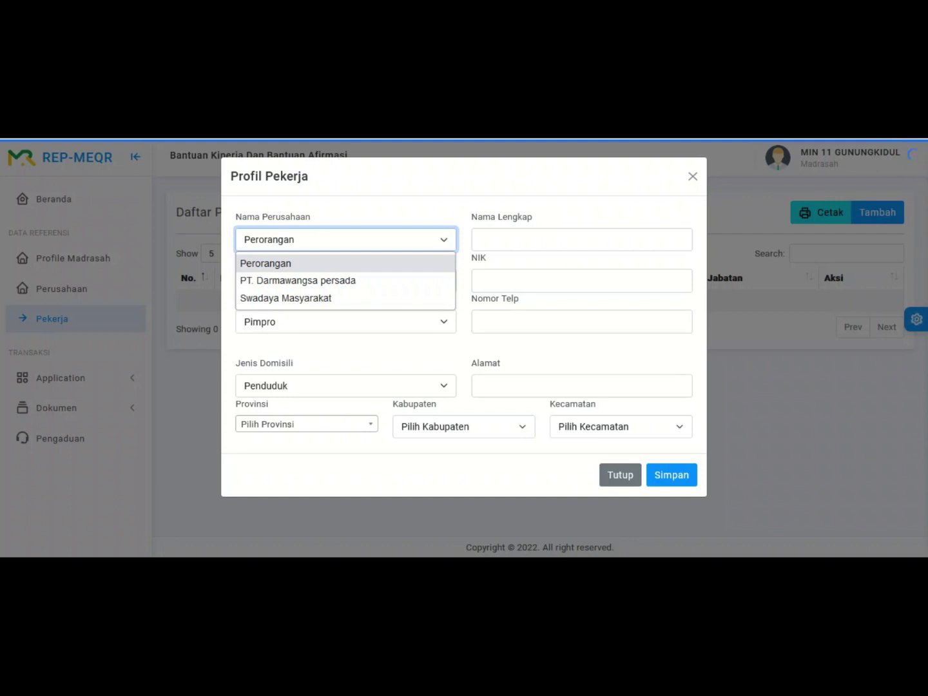
key(Down)
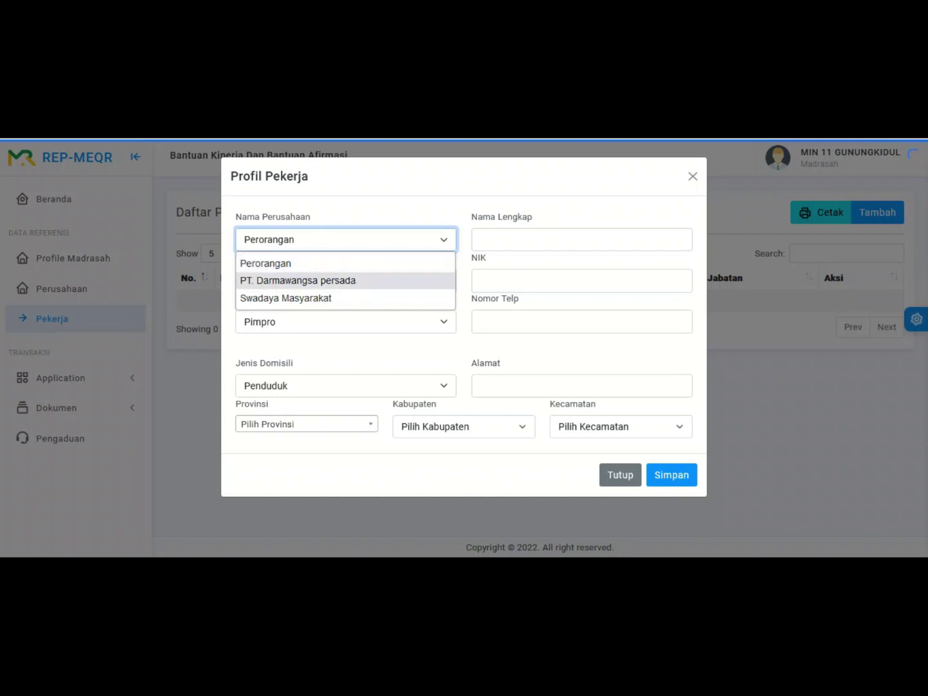
key(Return)
click(581, 239)
text(Anwar)
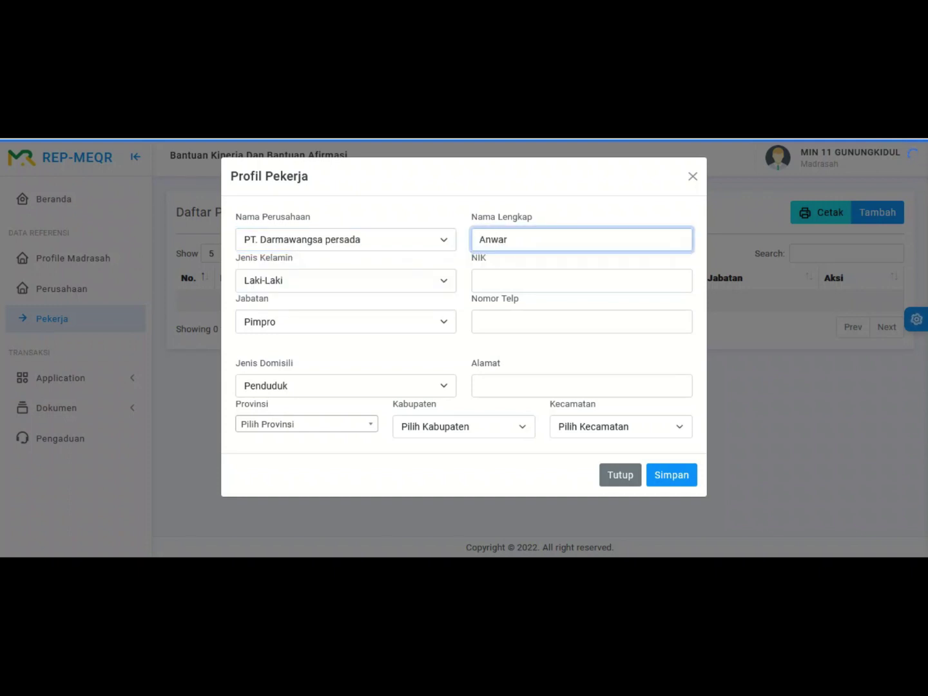
click(346, 280)
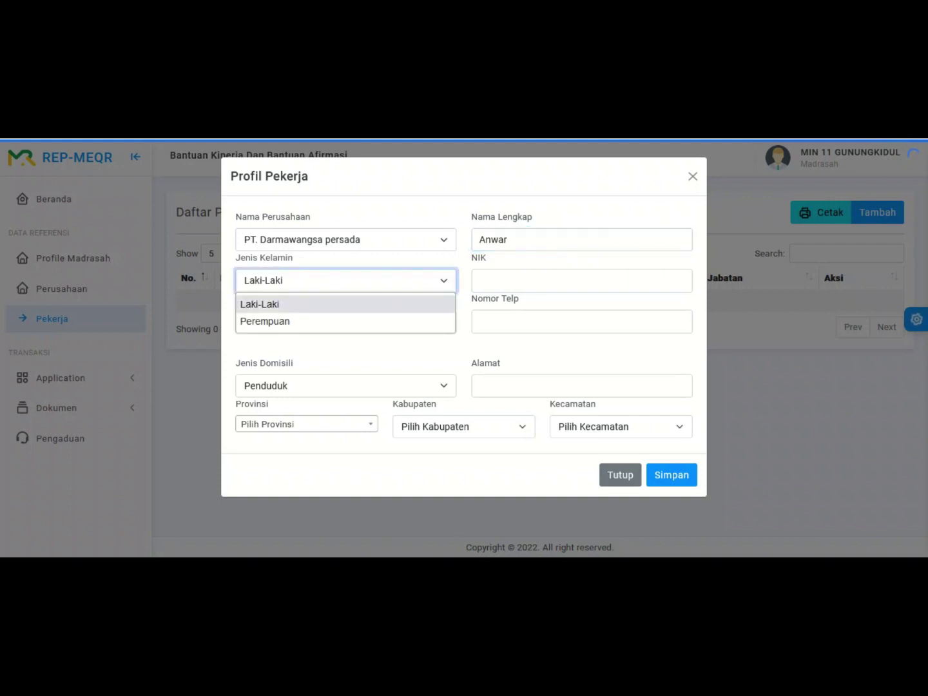
click(345, 304)
Step: Enter '--' for NIK and phone number and keep Pimpro as the position
click(581, 281)
text(--)
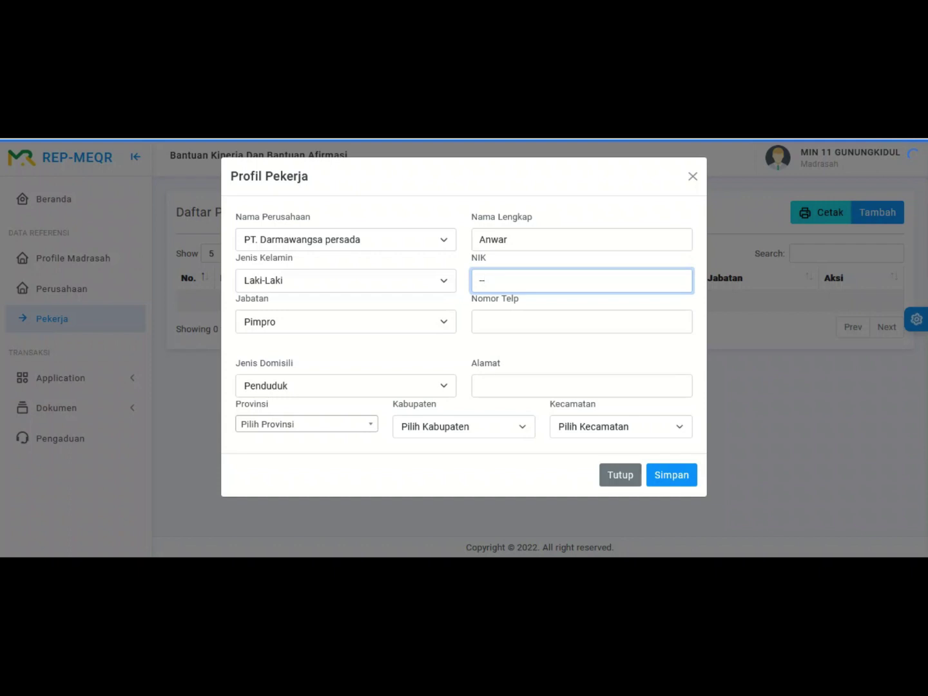
click(346, 321)
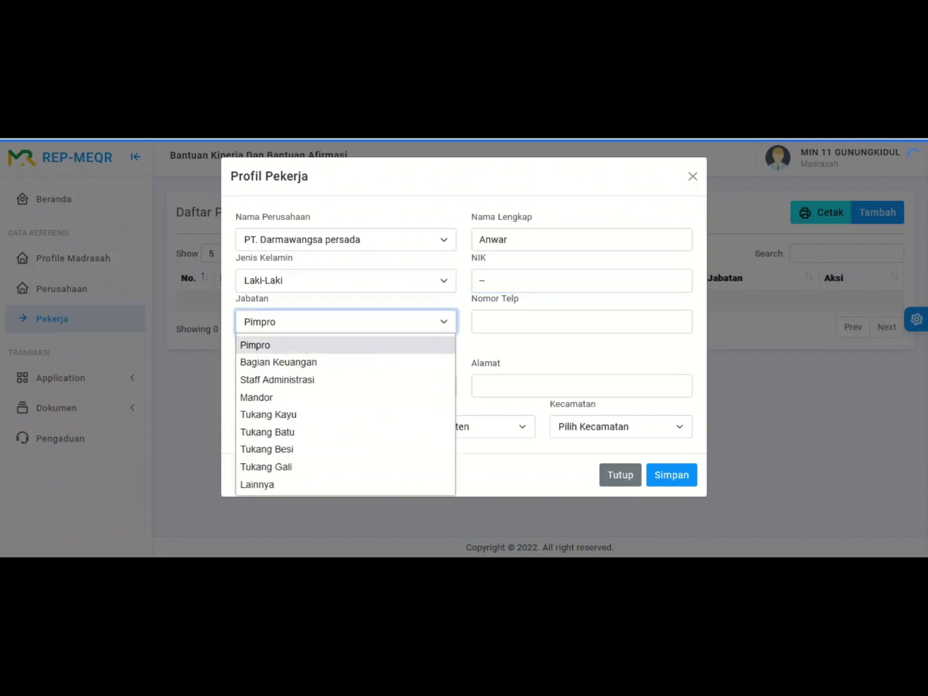
key(Return)
click(582, 280)
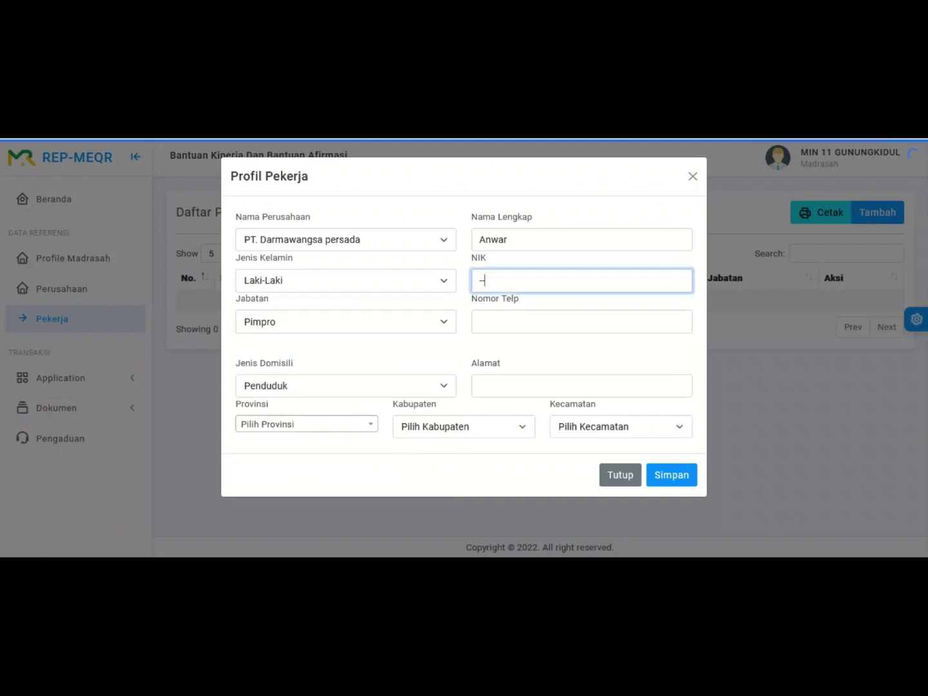
click(345, 322)
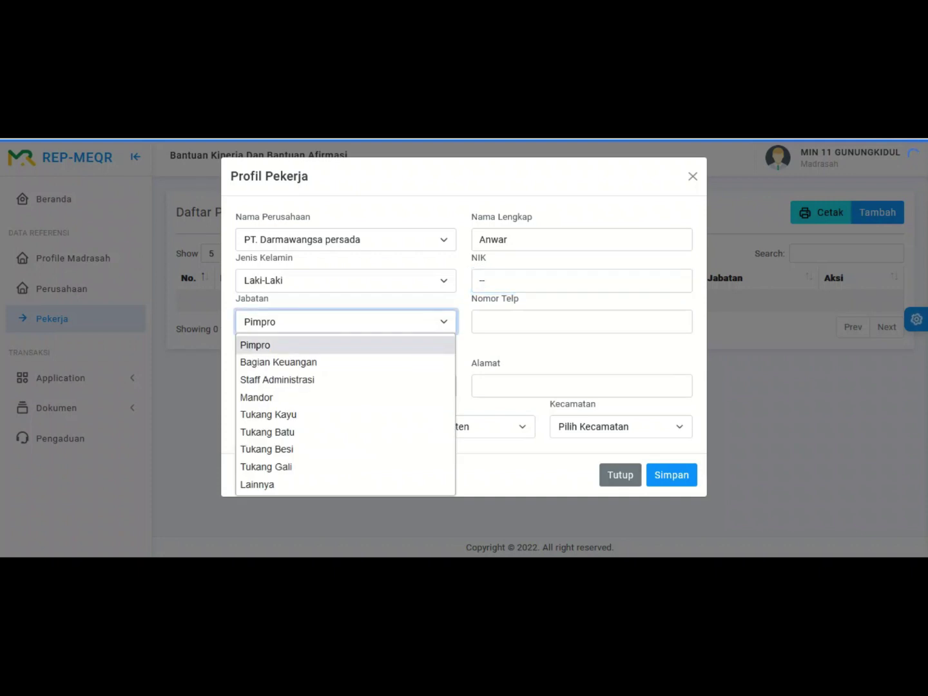
key(Return)
click(582, 322)
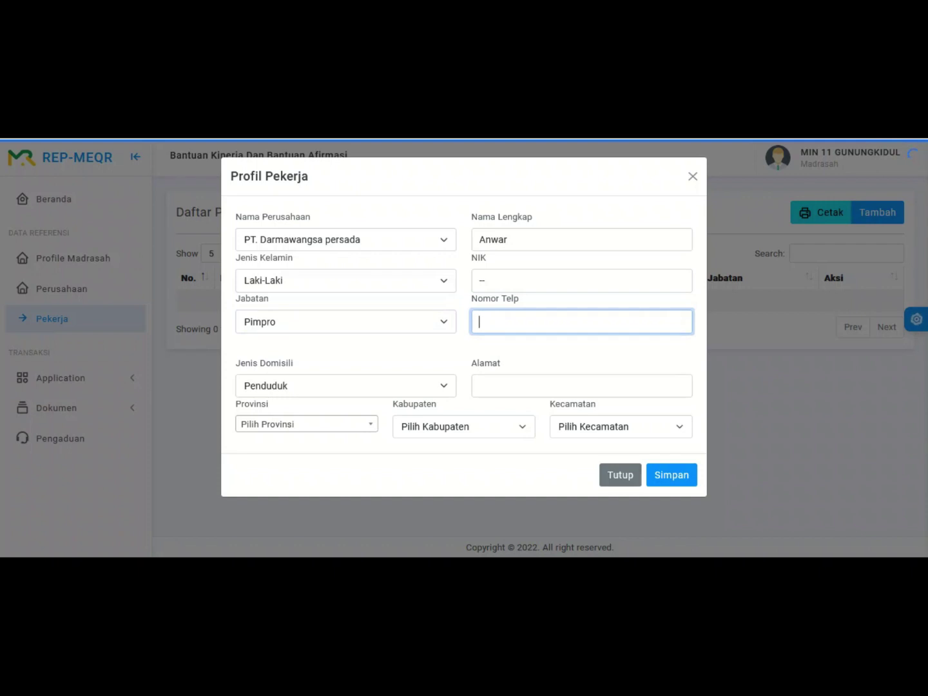
text(--)
click(346, 385)
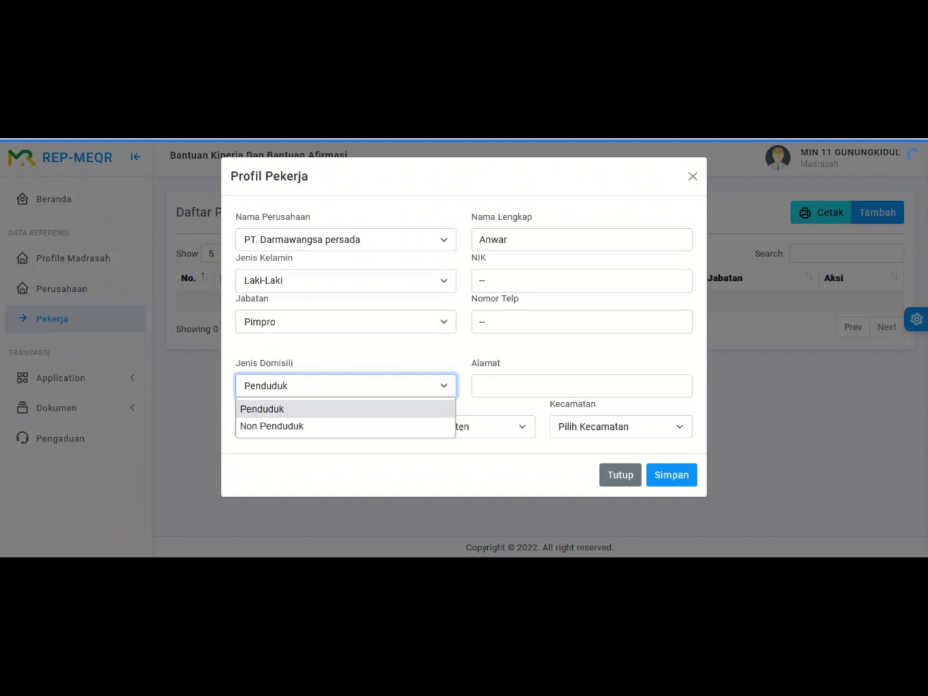
Step: Set Jenis Domisili to Non Penduduk and fill in the worker's street address
key(Down)
key(Return)
key(Tab)
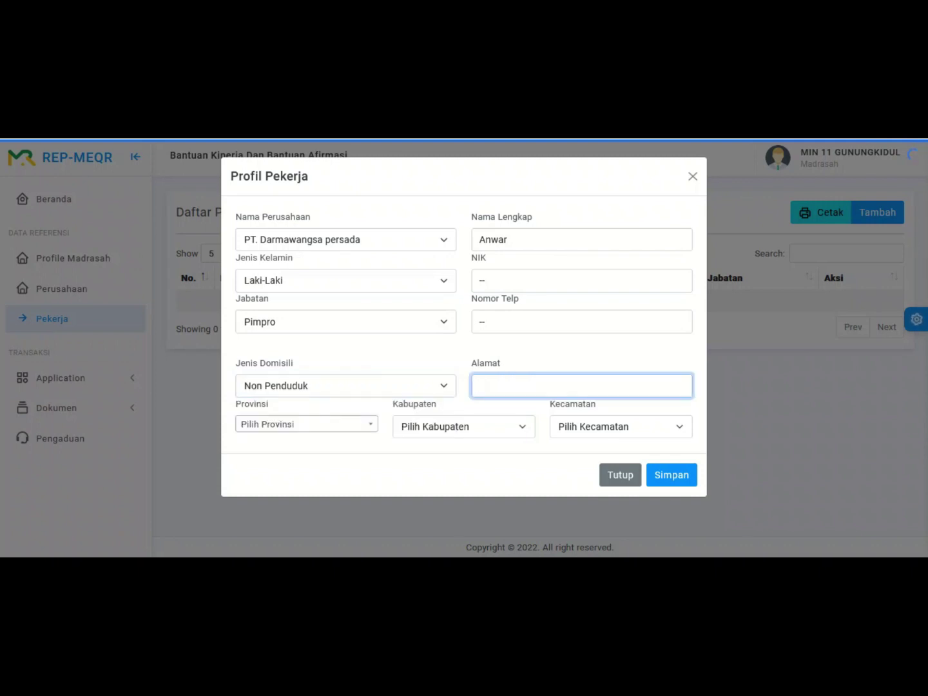
Step: Choose JAWA TENGAH, KOTA SURAKARTA and LAWEYAN as the location, then submit the form
click(307, 424)
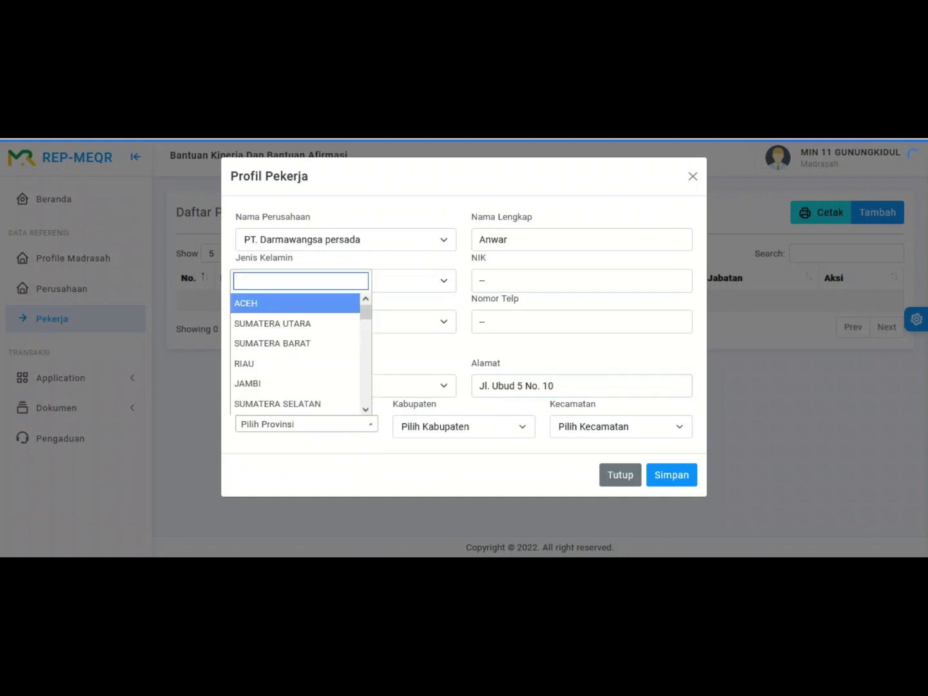
text(jawa)
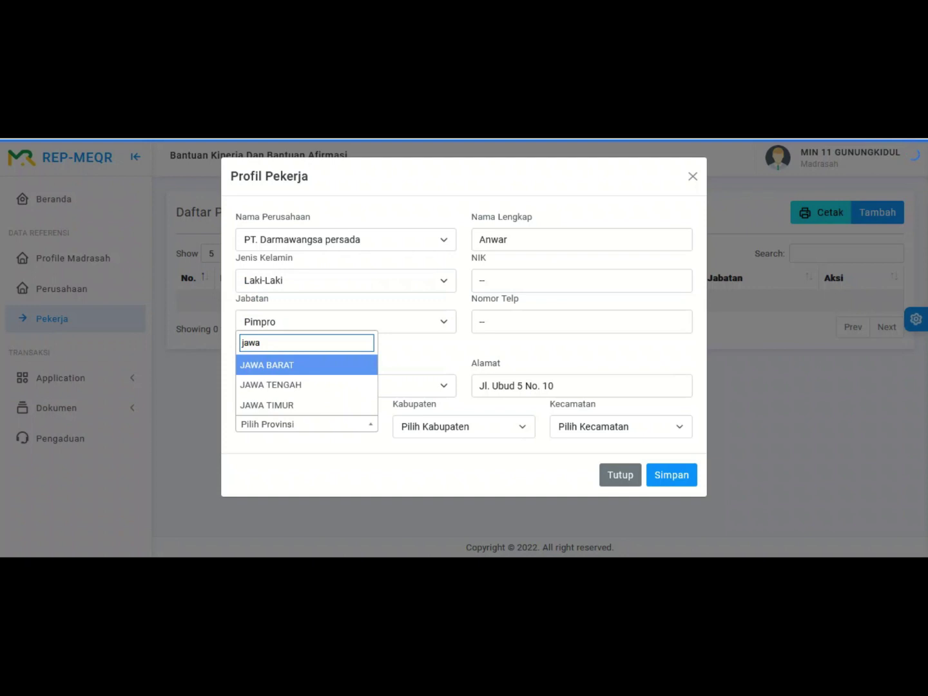
key(Down)
key(Return)
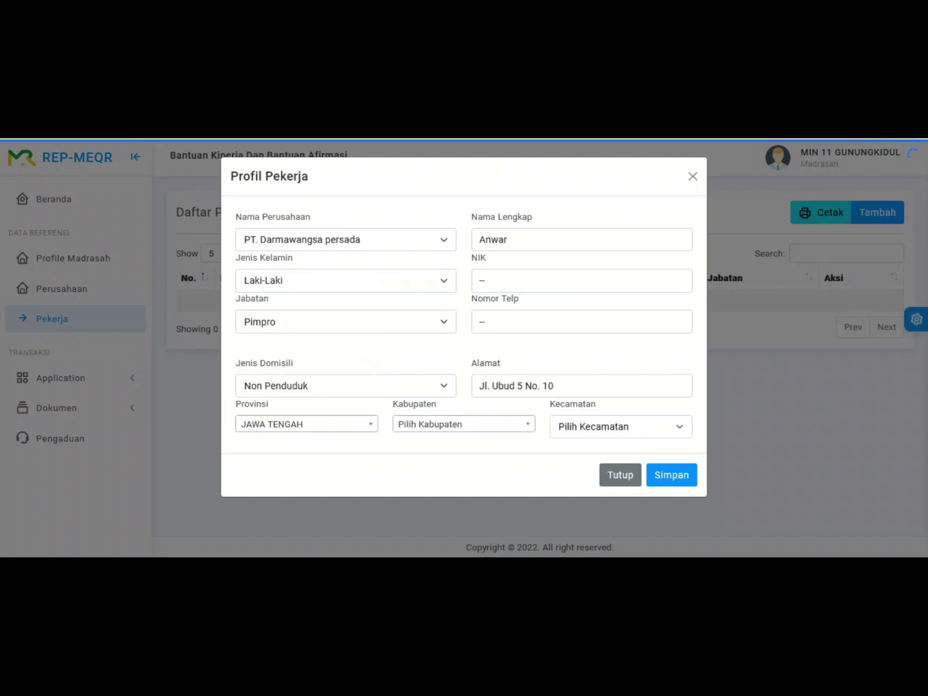
key(Tab)
key(Return)
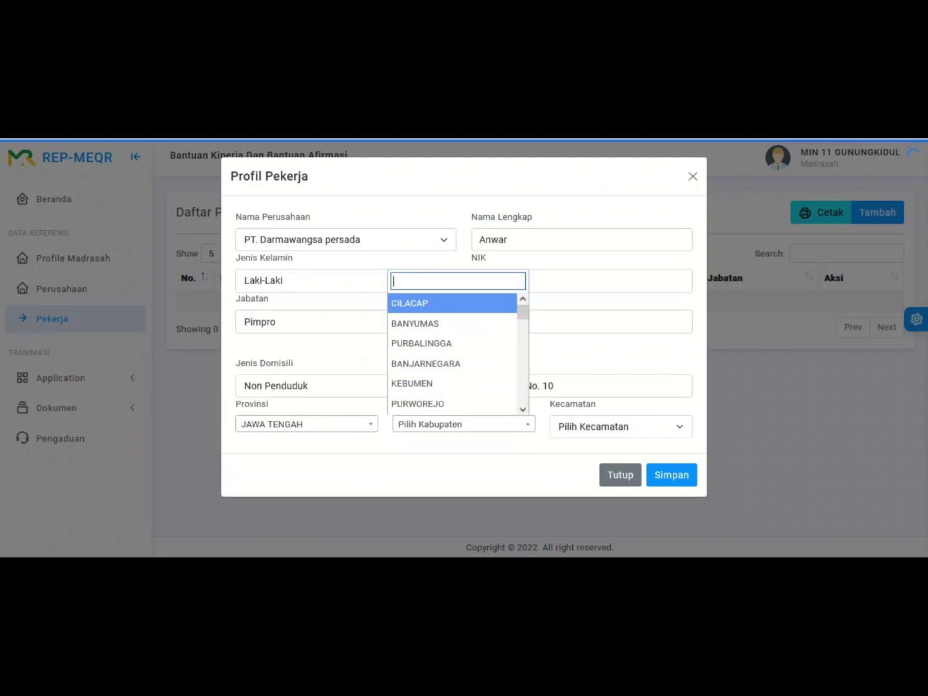
key(Down)
key(Down)
key(Down)
key(Down)
key(Down)
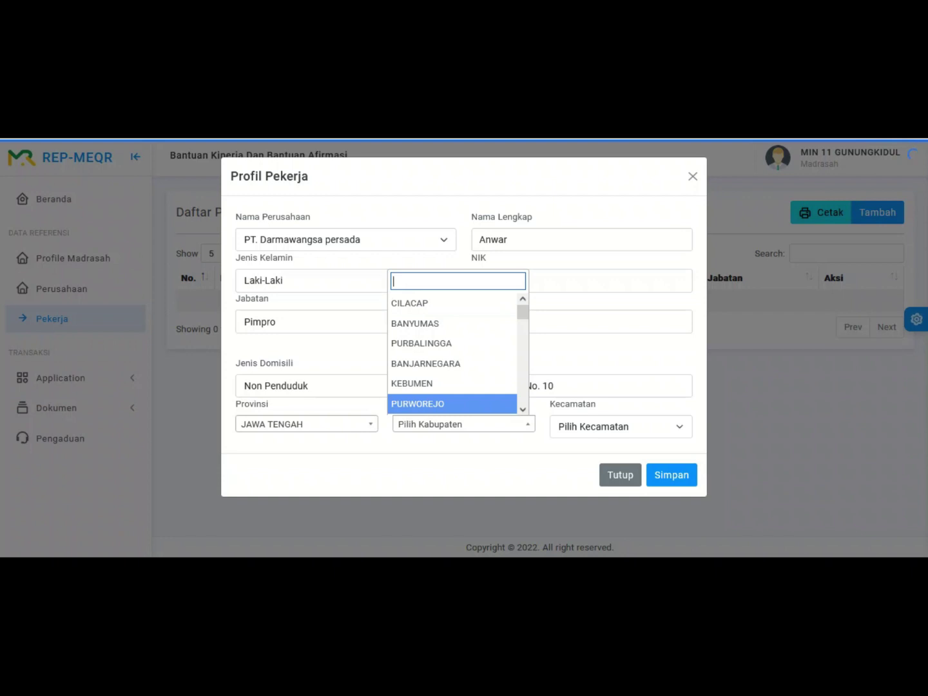
text(sura)
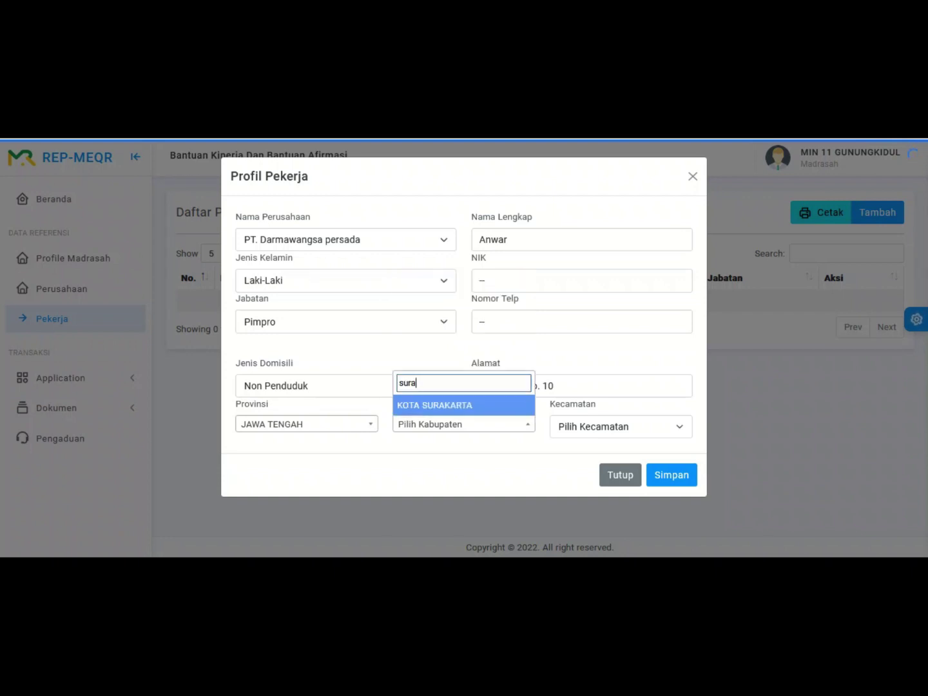
key(Return)
key(Tab)
key(Return)
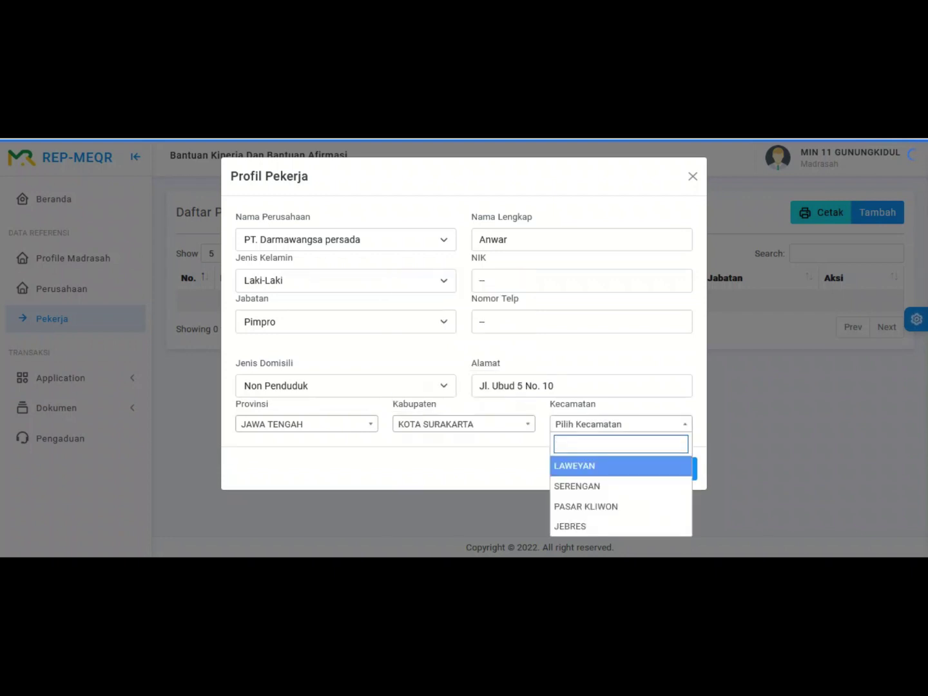
key(Return)
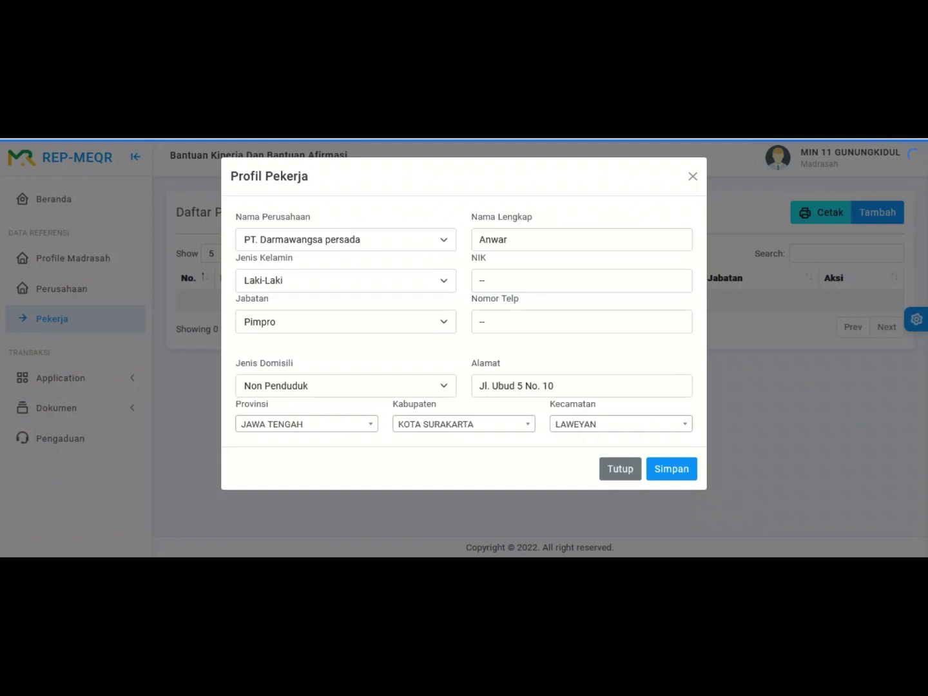
key(Tab)
key(Tab)
key(Return)
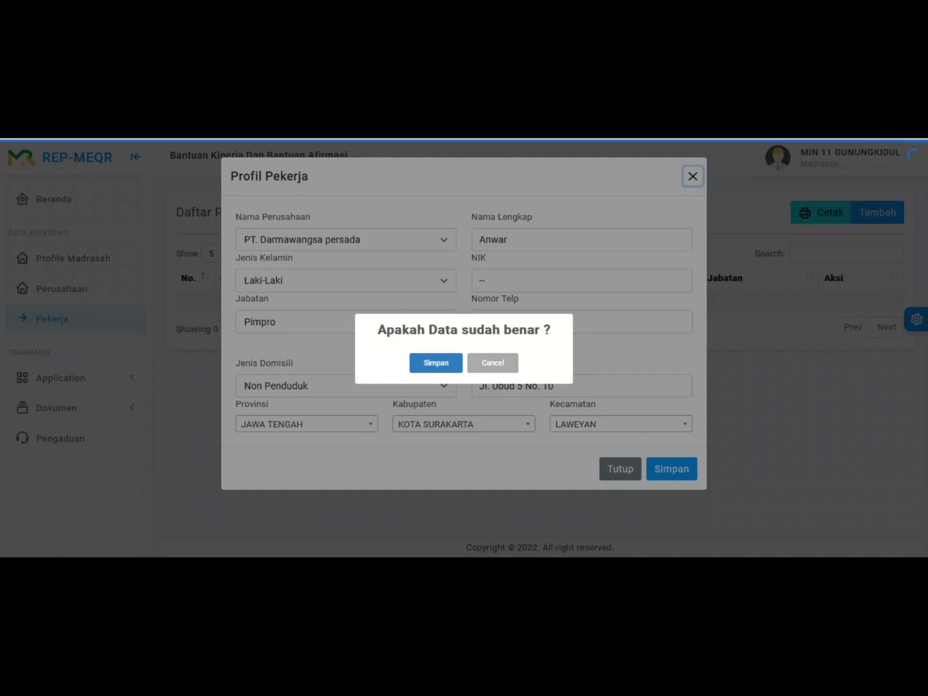
Step: Confirm the save and dismiss the Berhasil success message
key(Return)
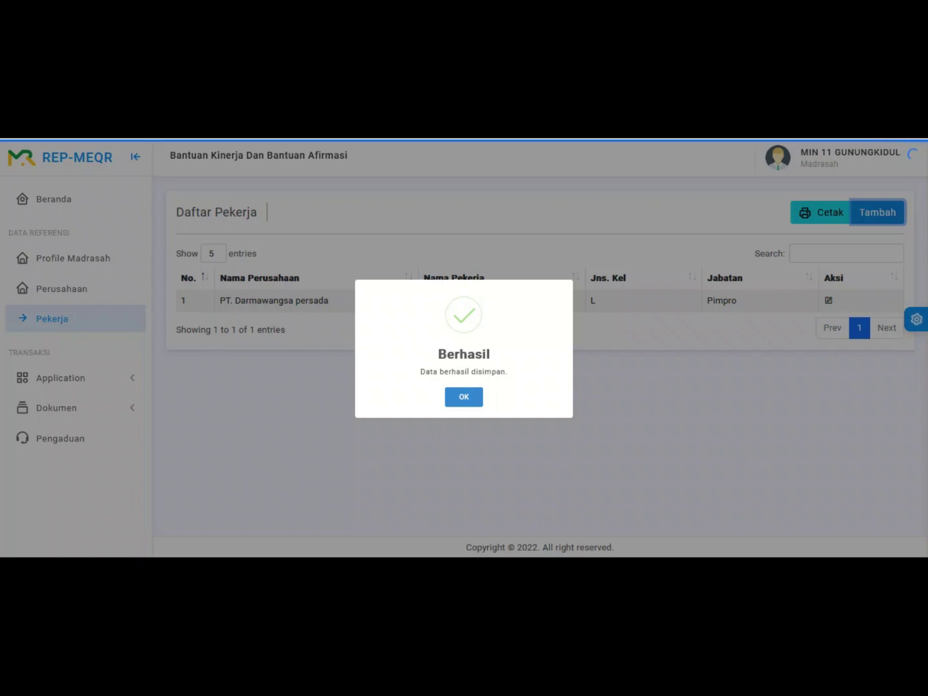
key(Return)
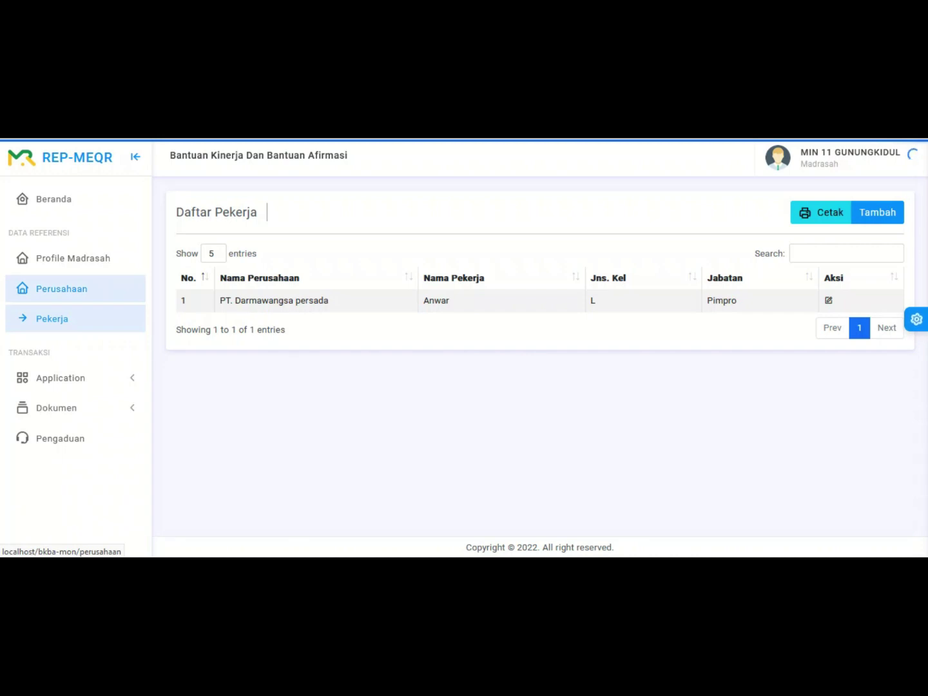
Step: Print the Kode Etik company commitment for PT. Darmawangsa persada dated 2022-10-7
click(61, 288)
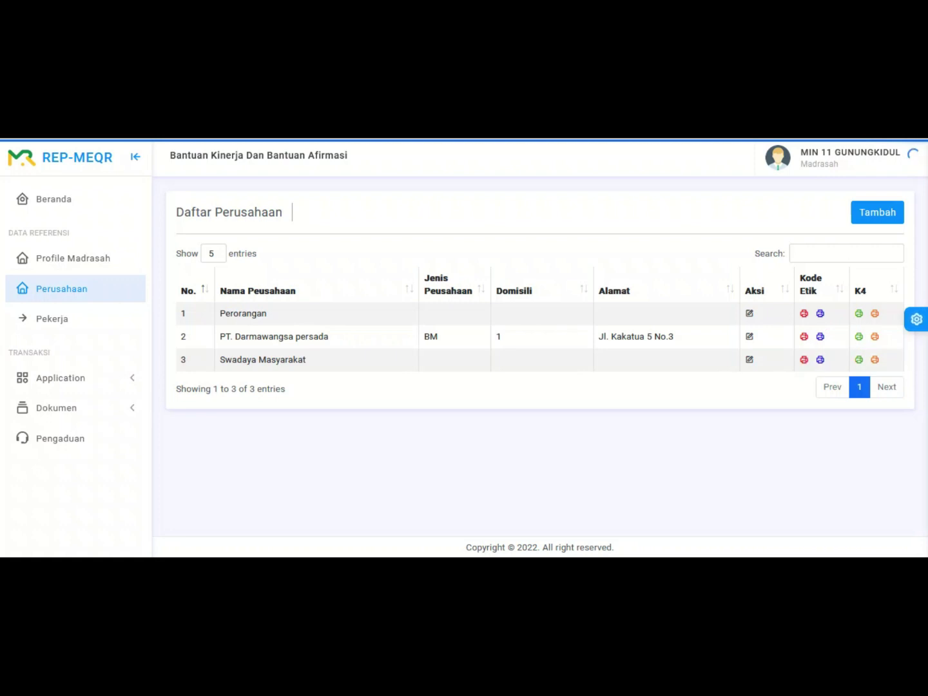
click(804, 360)
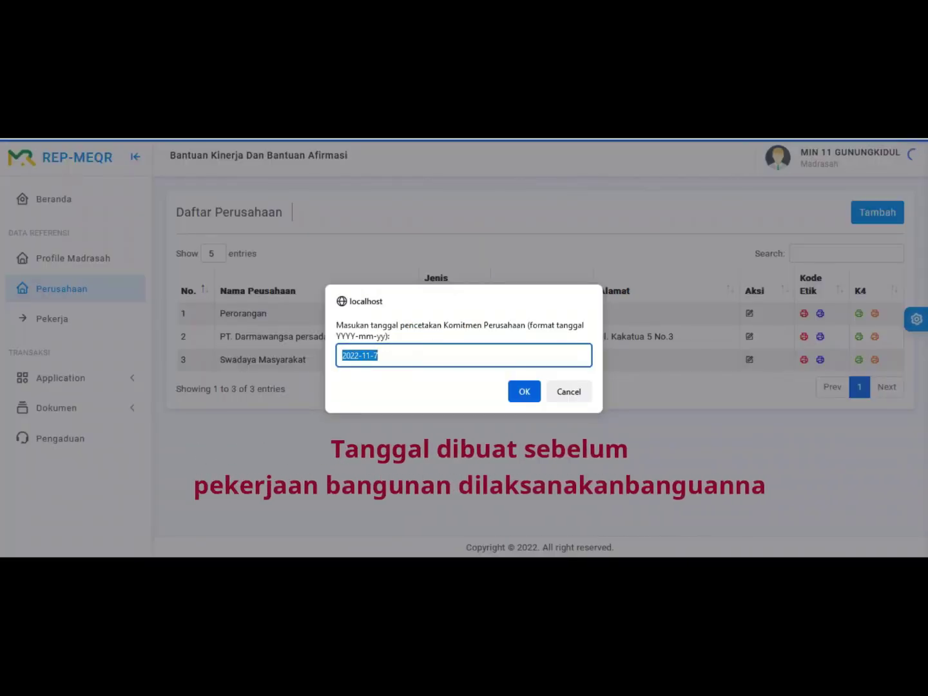
click(379, 355)
drag(366, 355, 371, 355)
text(0)
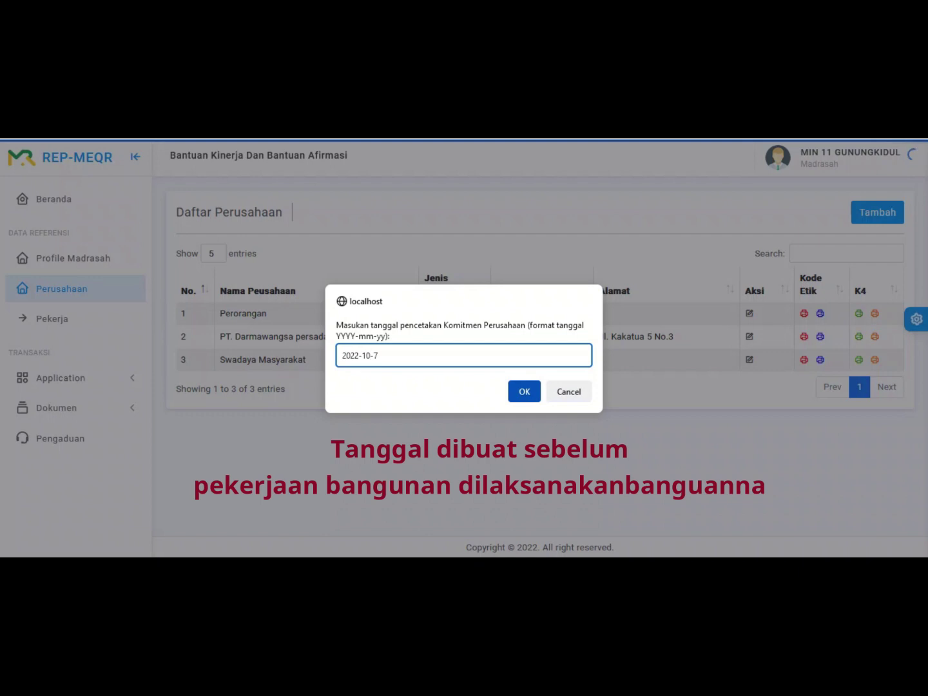
key(Return)
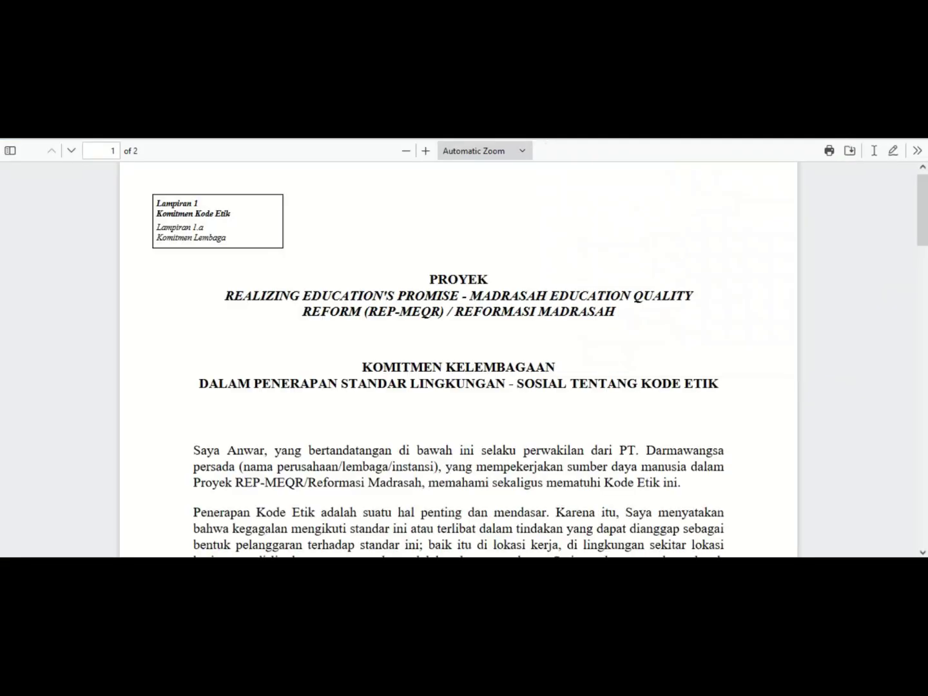
Step: Scroll through the company commitment PDF to the page-2 signature block
scroll(459, 360, down, 2)
scroll(458, 360, down, 15)
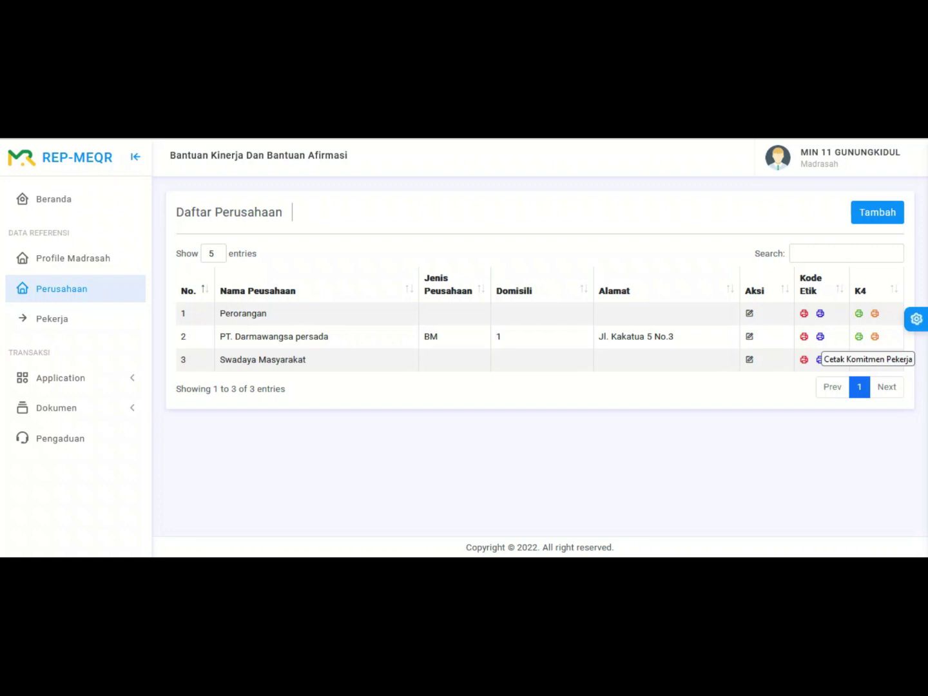
Step: Print the worker Code of Ethics commitment with the date changed to 2022-10-7
click(819, 358)
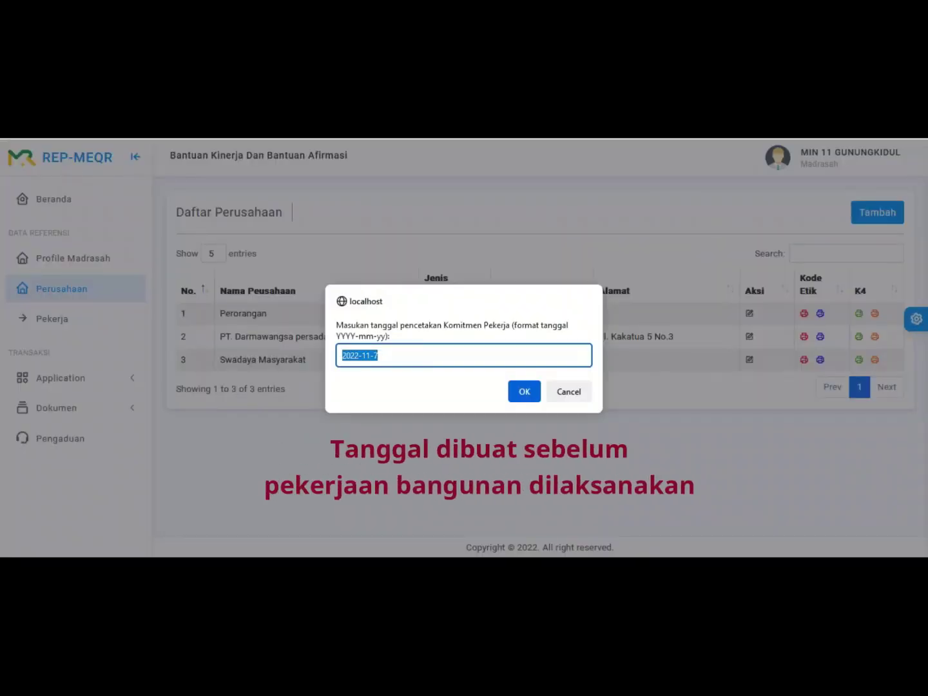
click(370, 355)
key(BackSpace)
text(0)
key(Return)
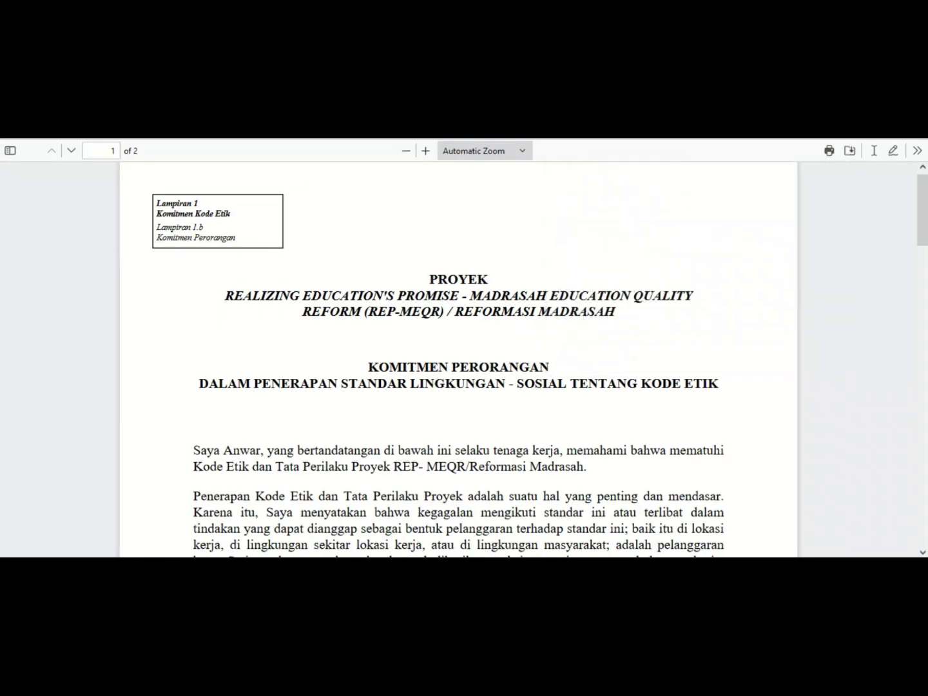
Step: Review the Komitmen Perorangan PDF down to its 7 Oktober 2022 date
scroll(459, 361, down, 3)
scroll(458, 361, up, 2)
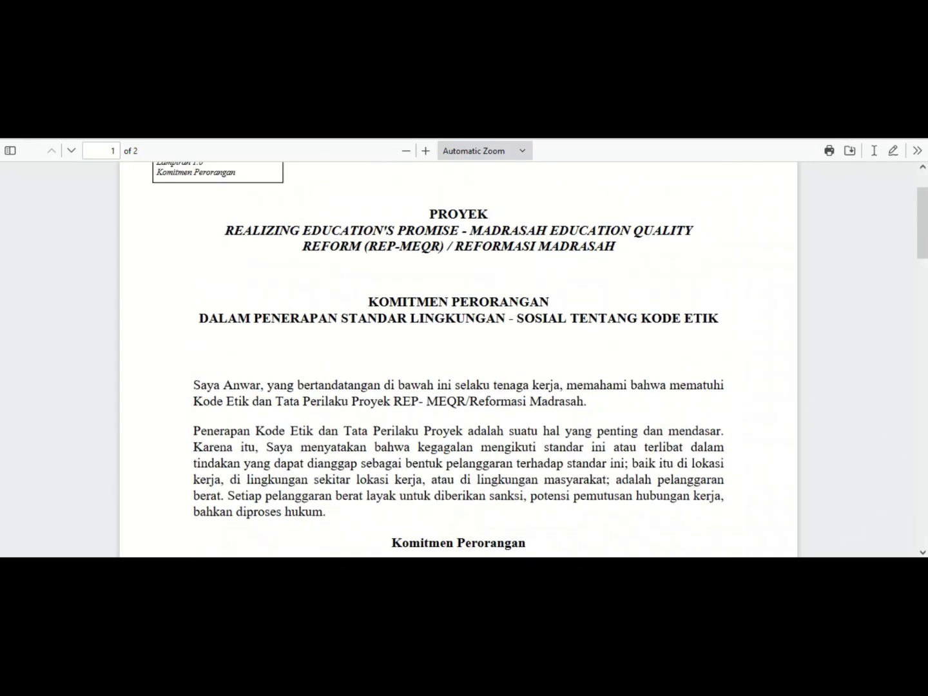
drag(368, 301, 538, 302)
click(539, 302)
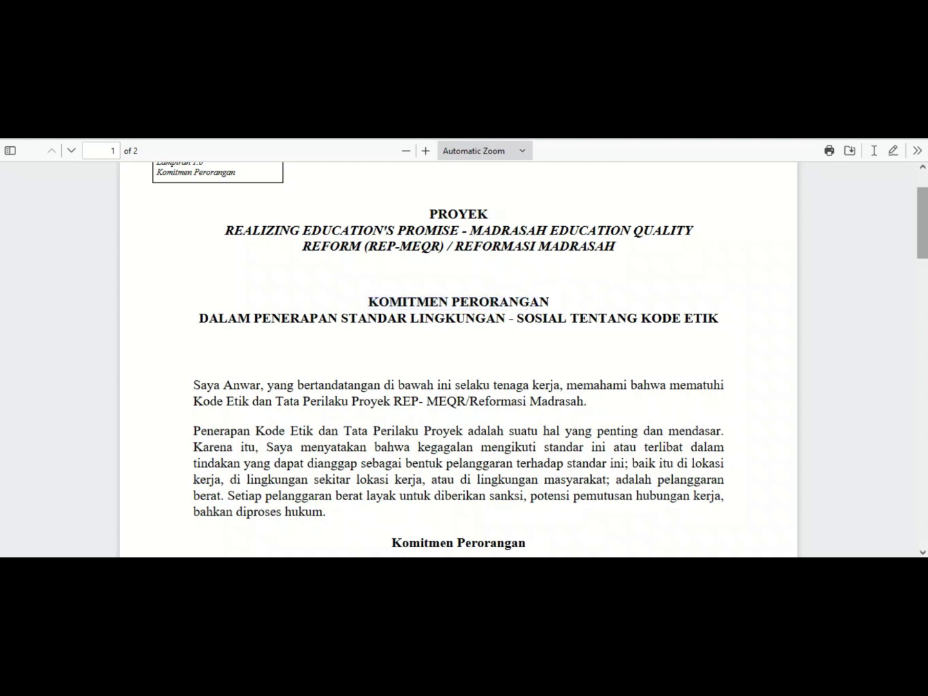
scroll(459, 361, down, 2)
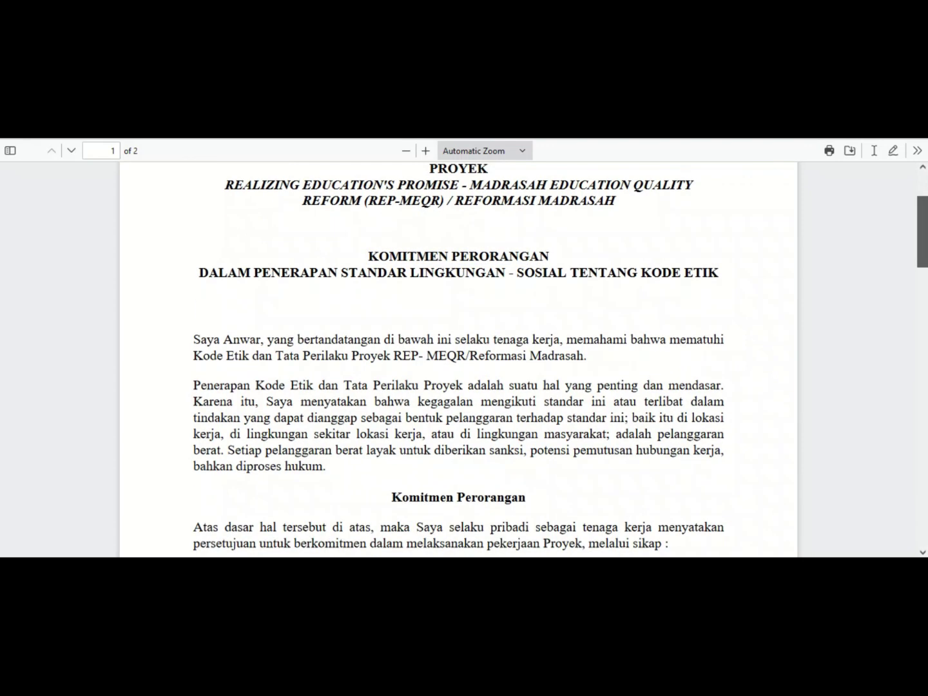
scroll(458, 361, down, 1)
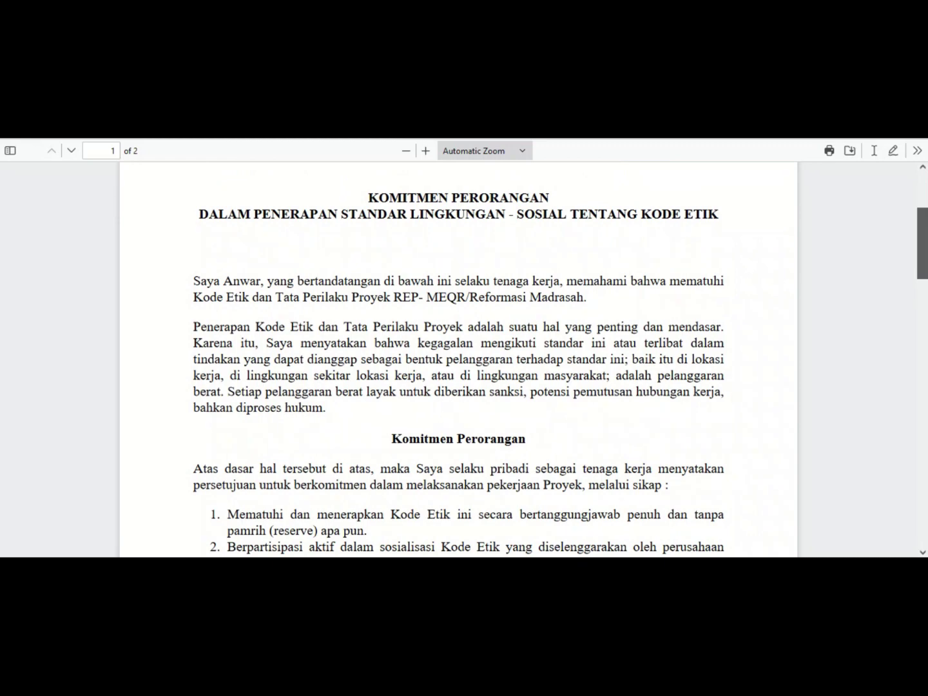
scroll(459, 360, down, 20)
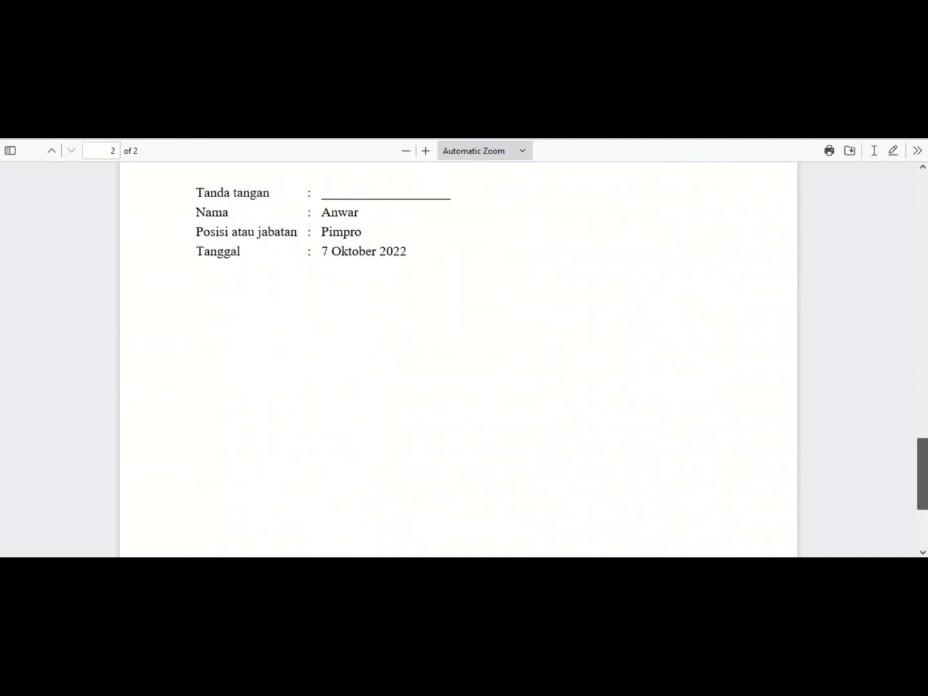
scroll(459, 361, up, 20)
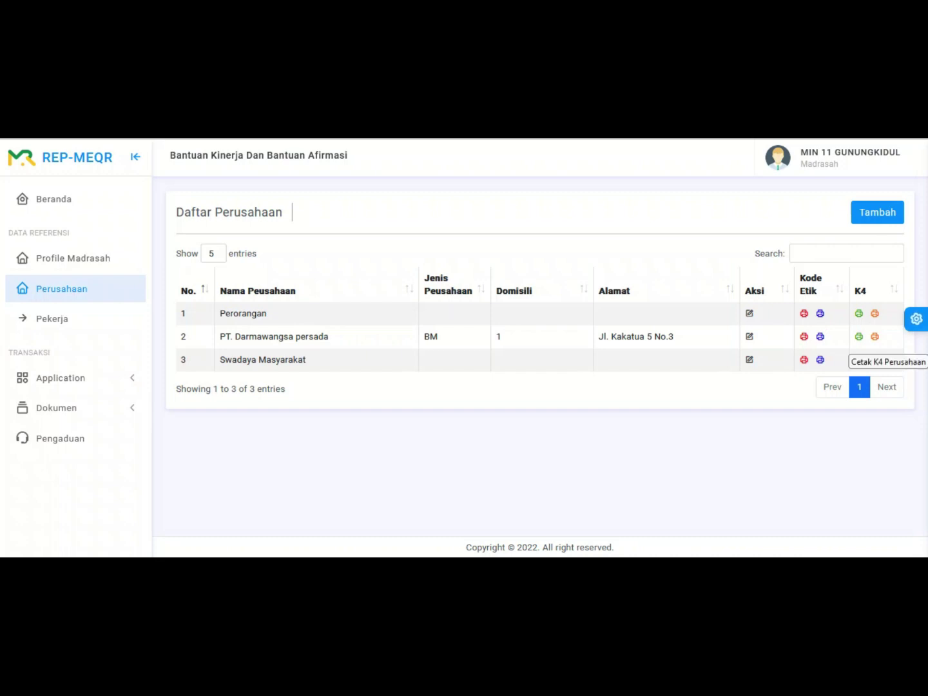
Step: Request the K4 company commitment and begin editing its print date
click(858, 359)
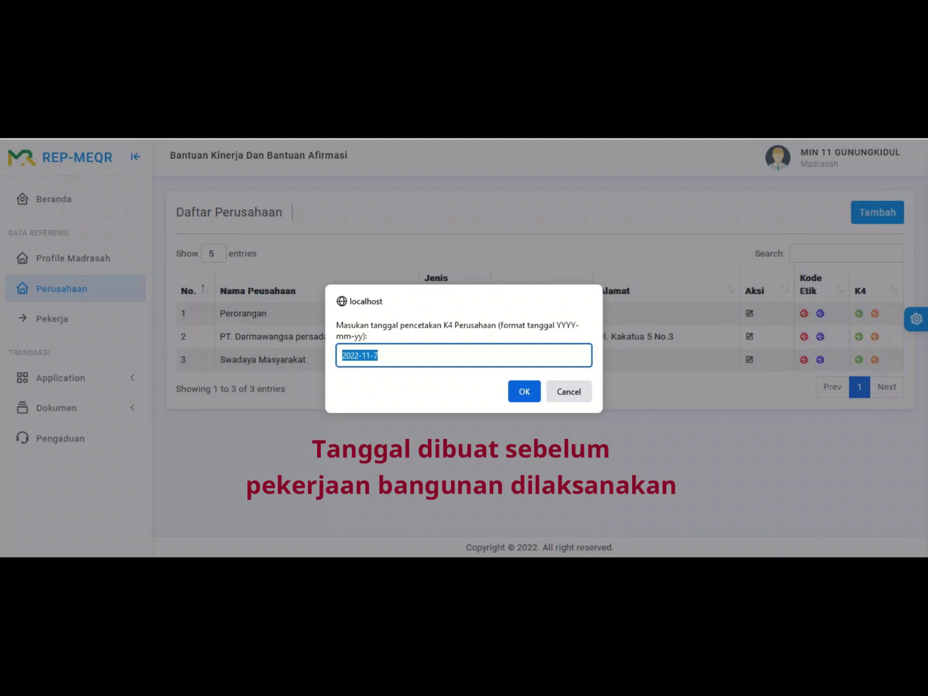
click(370, 355)
key(BackSpace)
Step: Confirm the K4 company print date 2022-10-7 and scroll through the four-page PDF
text(0)
click(524, 391)
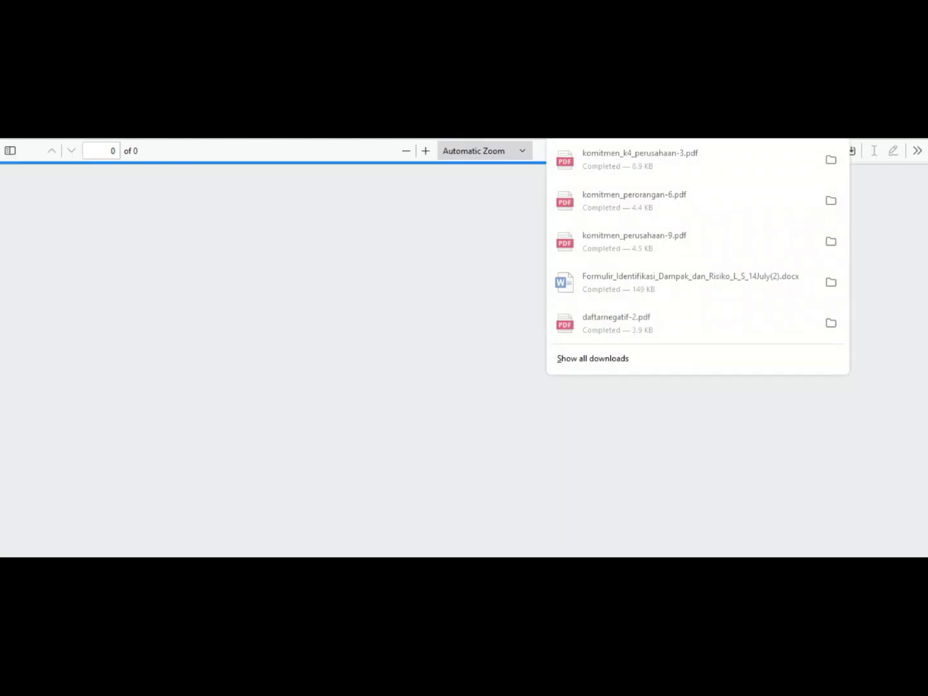
scroll(459, 359, down, 15)
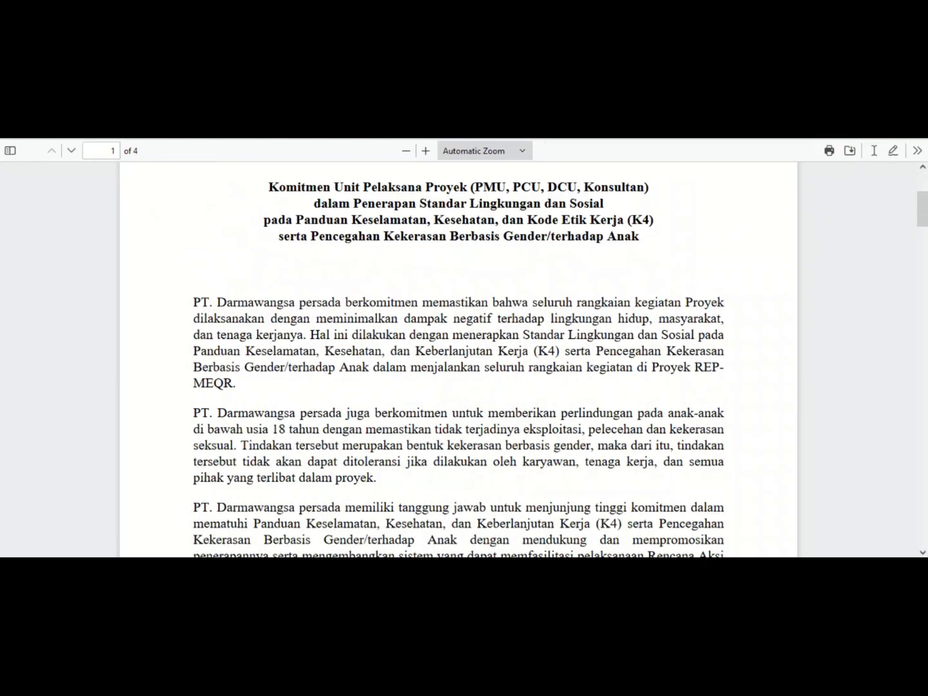
scroll(459, 360, down, 15)
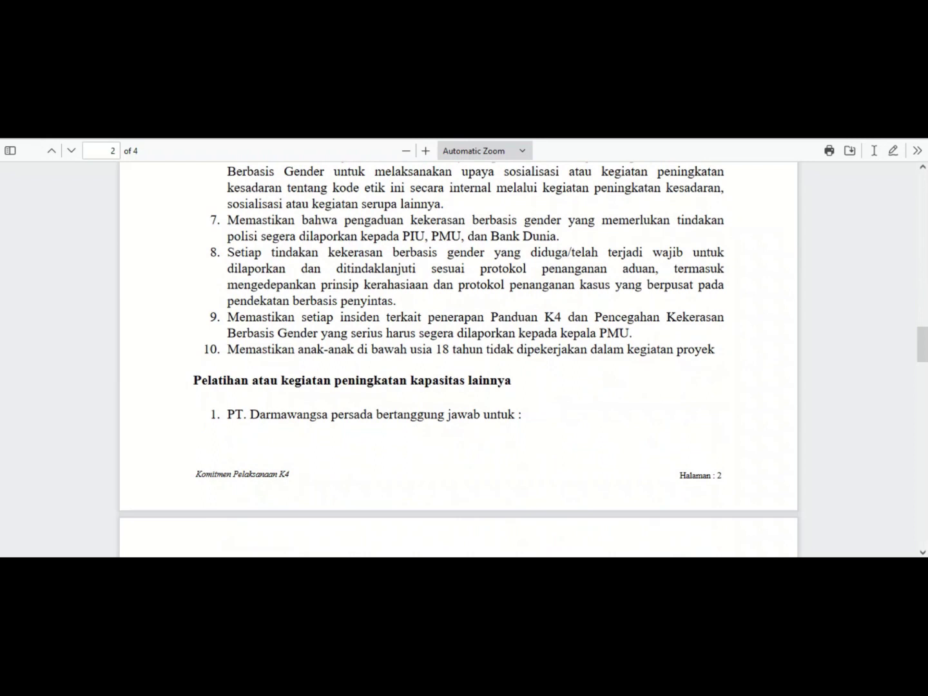
scroll(458, 360, down, 5)
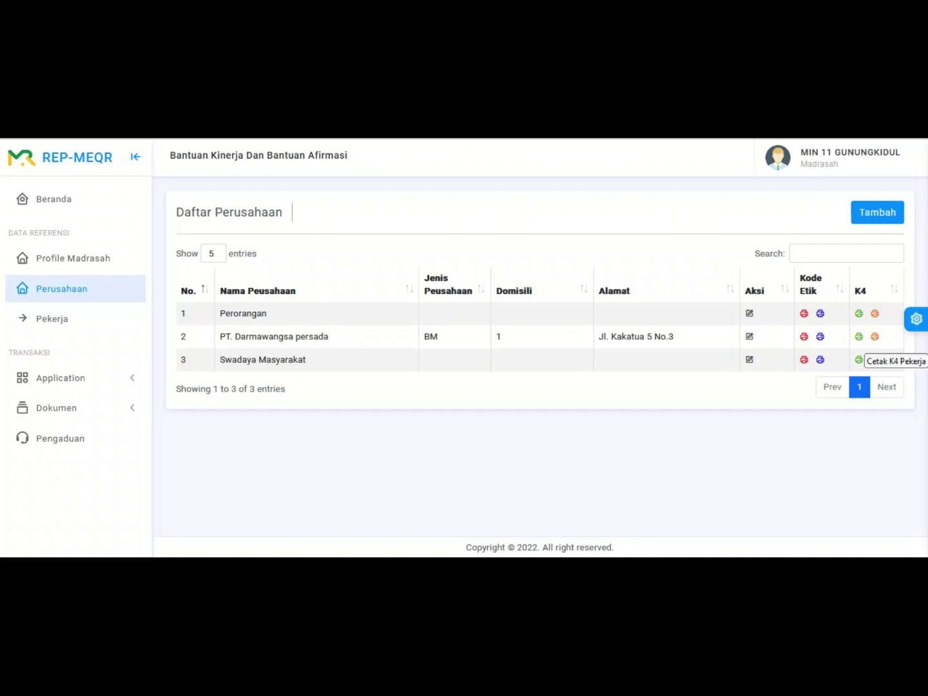
Step: Print the K4 worker commitment dated 2022-10-7 and scroll through the resulting PDF
click(858, 360)
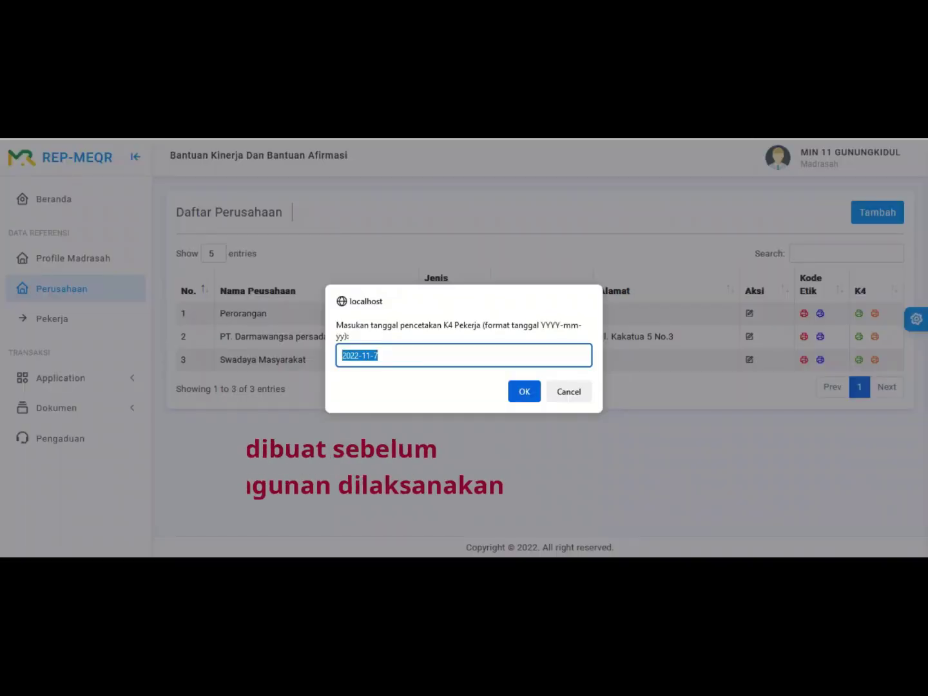
click(365, 355)
key(Delete)
text(0)
key(Return)
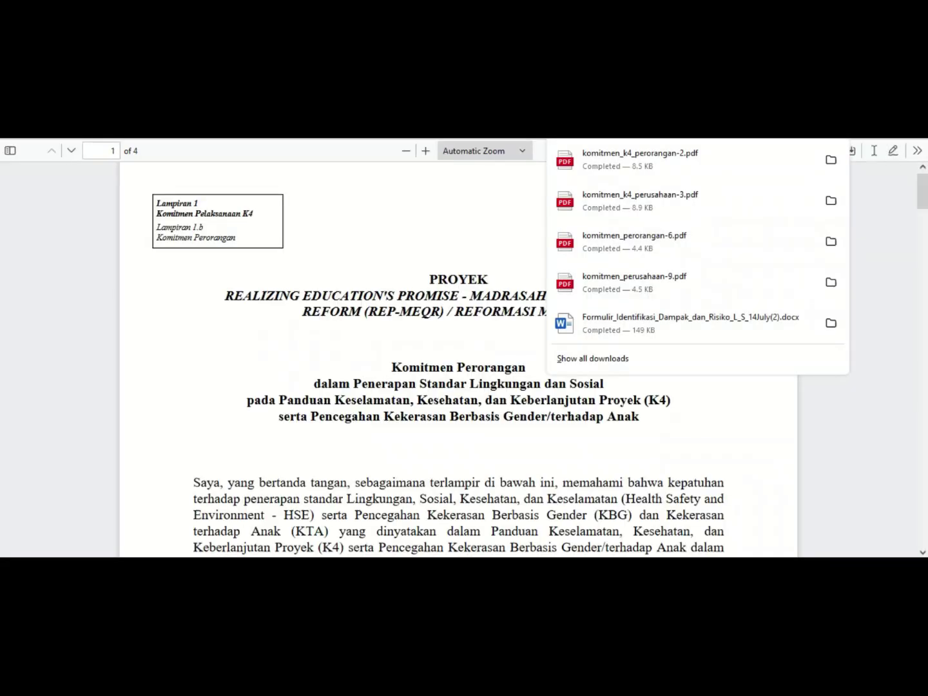
scroll(458, 361, down, 2)
scroll(459, 361, down, 15)
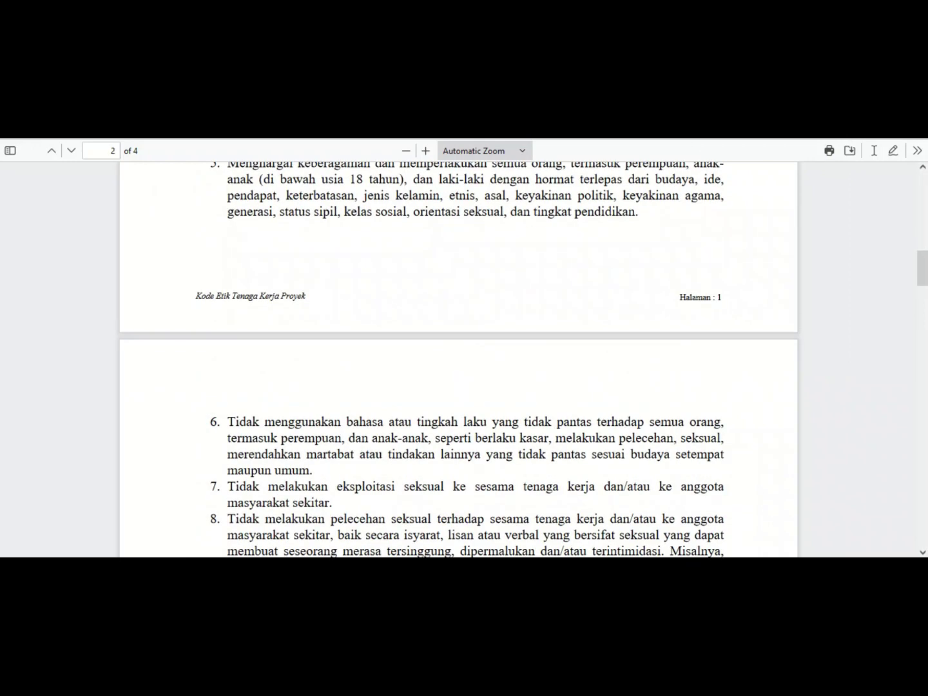
scroll(459, 361, down, 10)
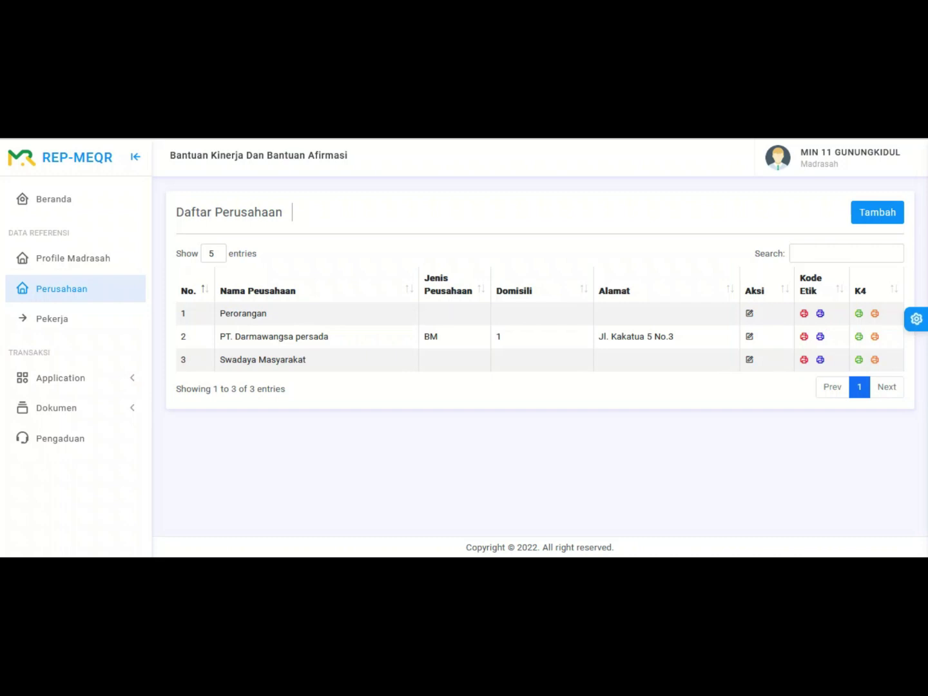
Step: Go to Application > Sakit to open the empty Daftar Pekerja Sakit list
click(60, 378)
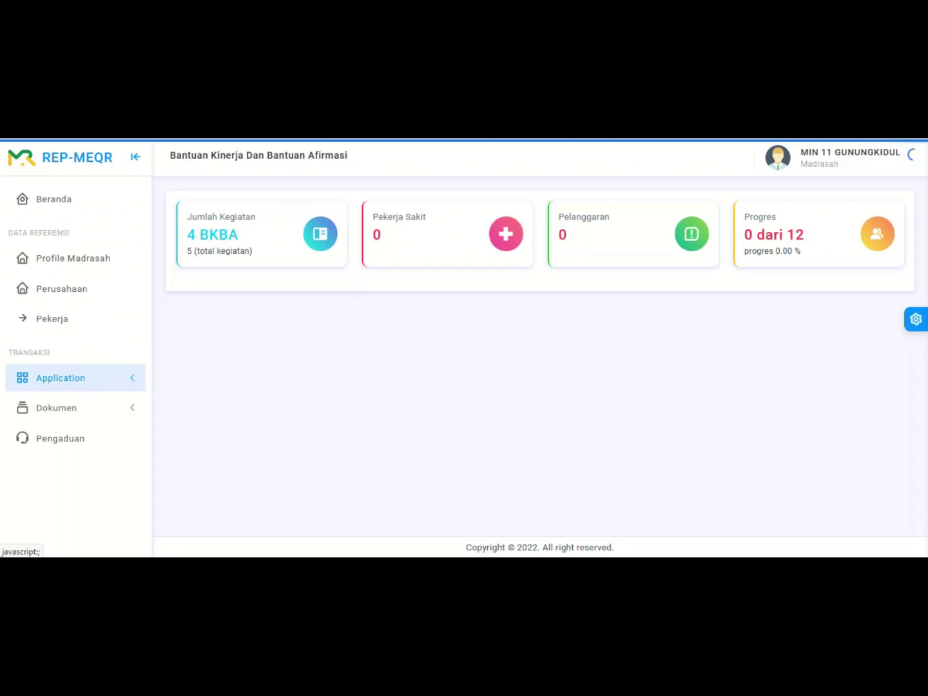
click(61, 377)
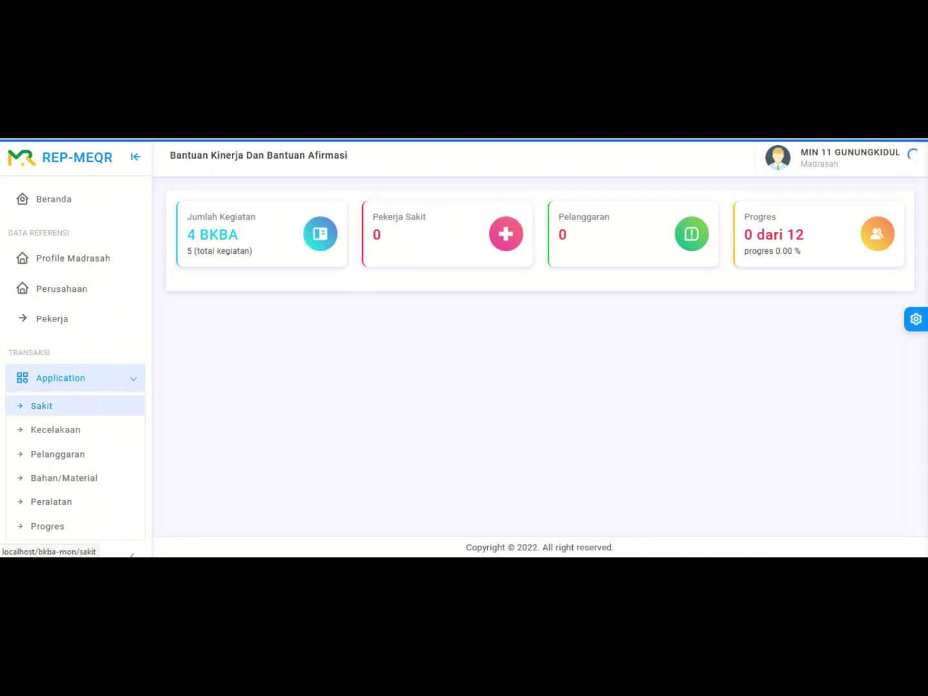
click(41, 406)
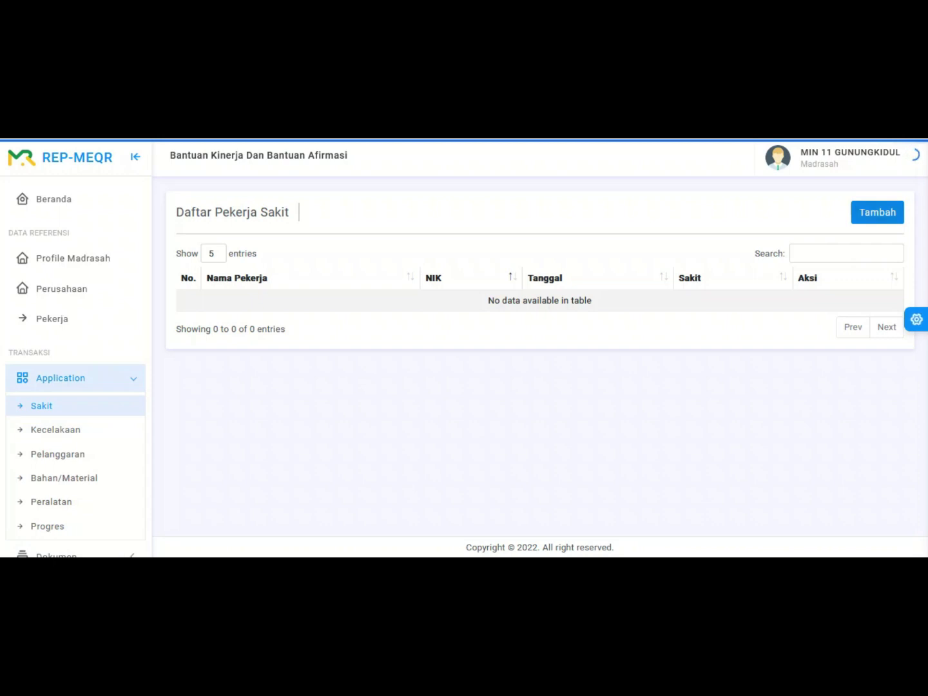
Step: Start a new sick-worker entry dated 2022-11-08 for the only listed worker
click(877, 212)
click(359, 264)
click(315, 448)
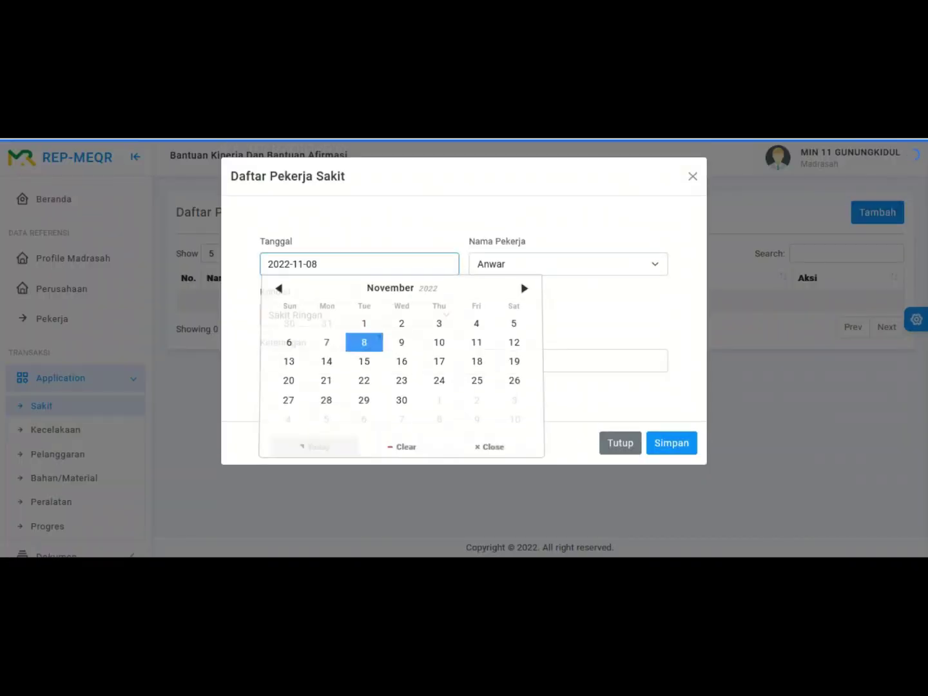
click(567, 263)
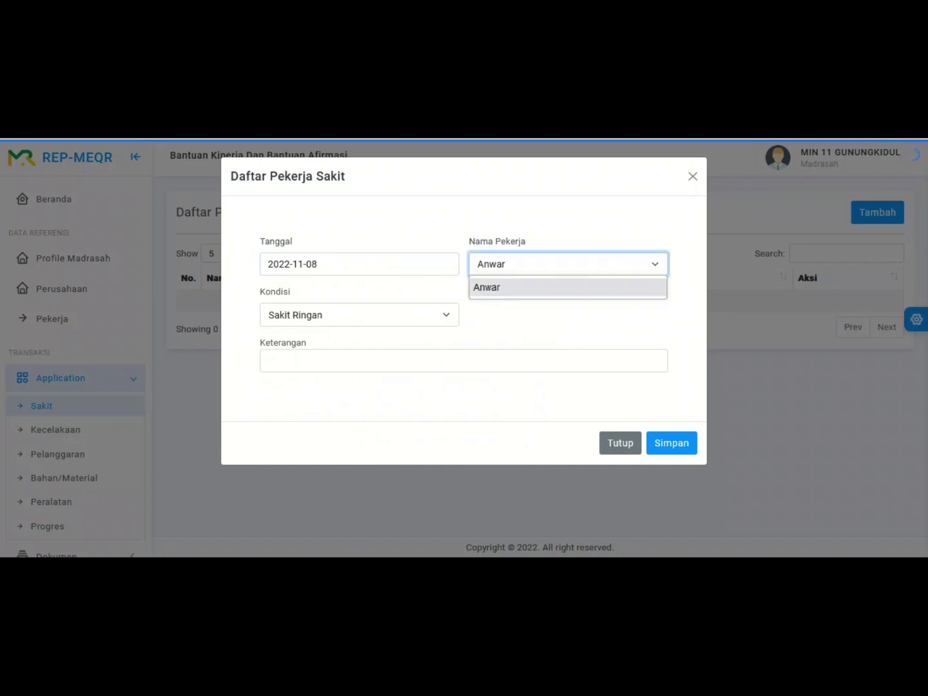
key(Return)
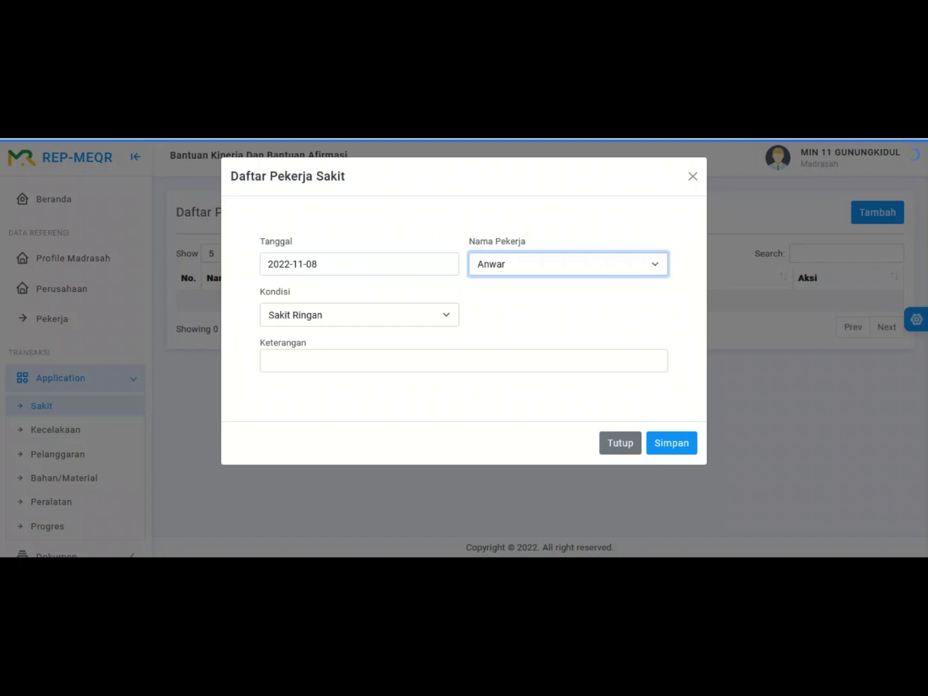
click(359, 314)
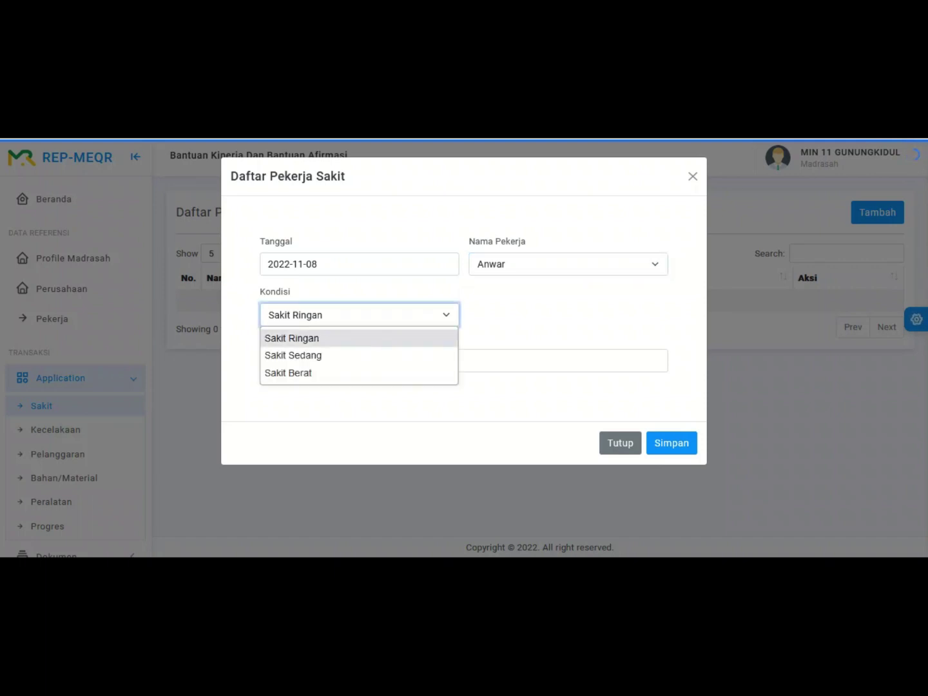
key(Down)
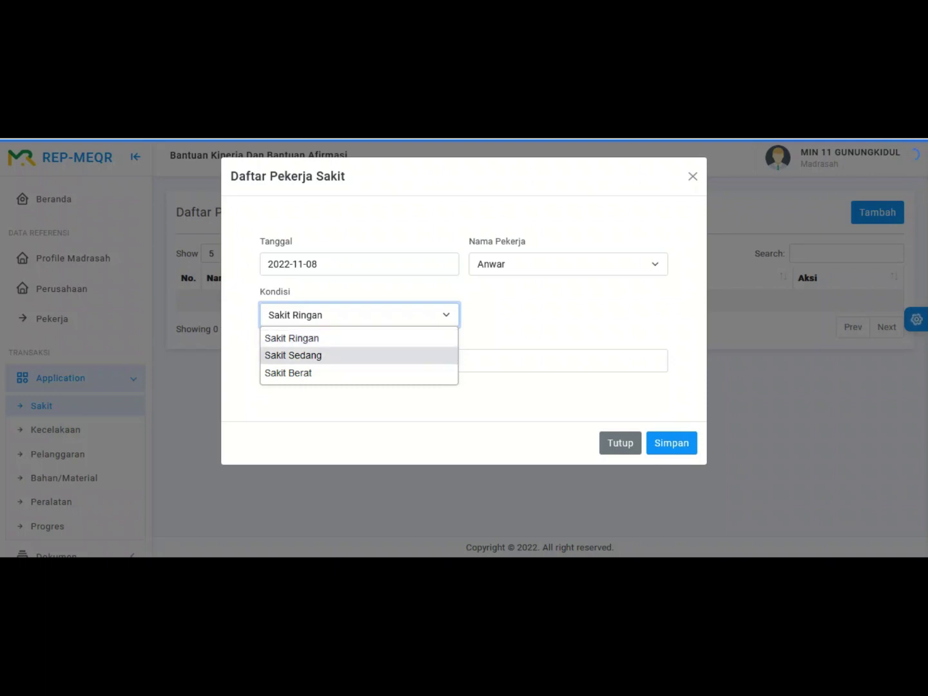
key(Up)
key(Return)
key(Tab)
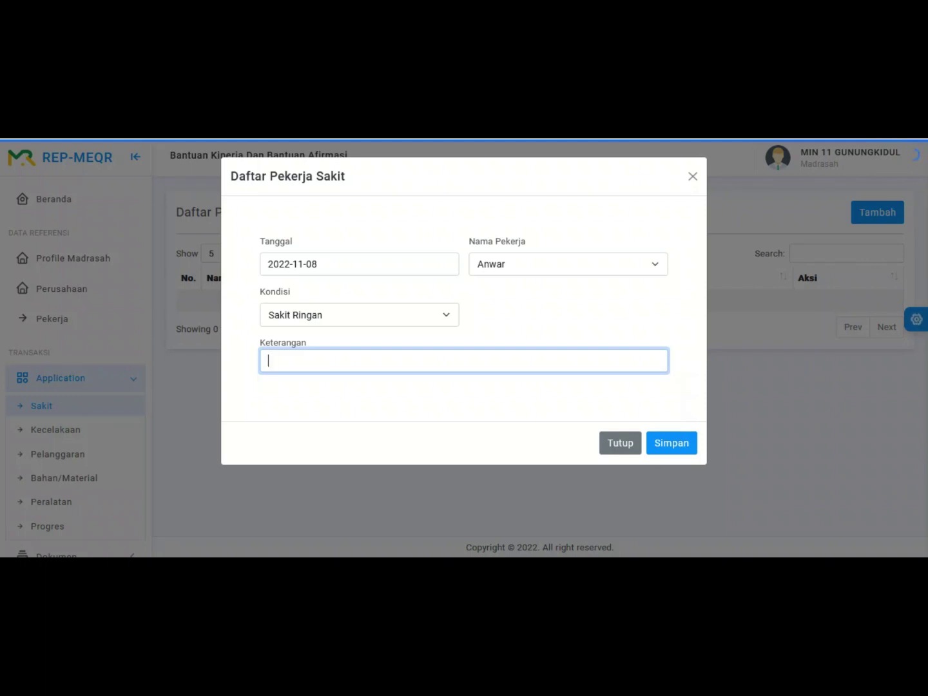
Step: Add the note 'badan panas', set the condition to Sakit Sedang, and save the entry
text(p)
key(BackSpace)
text(badan panas)
click(359, 315)
click(290, 354)
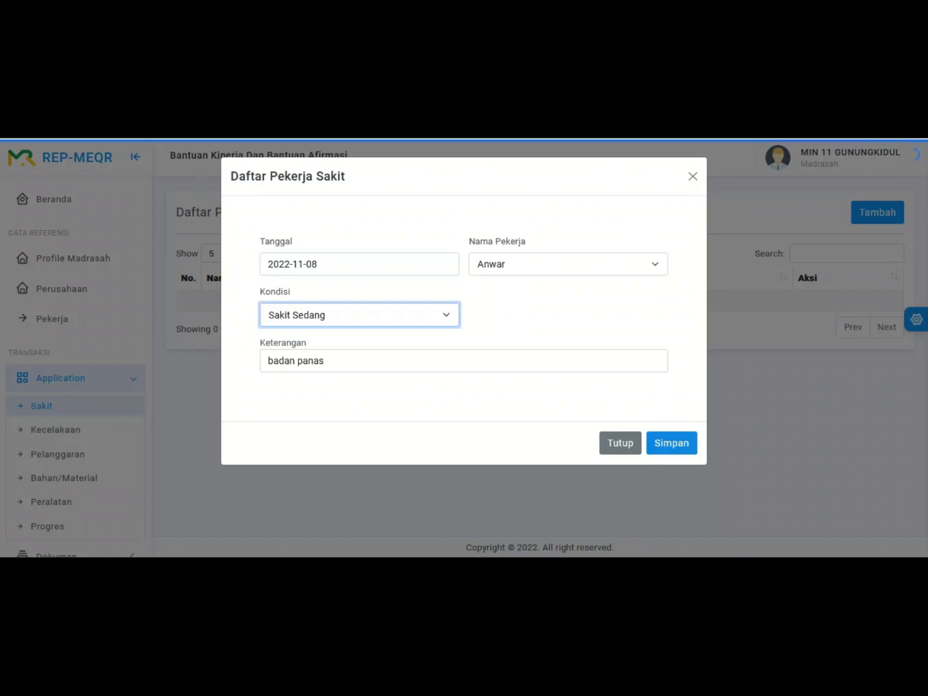
click(672, 442)
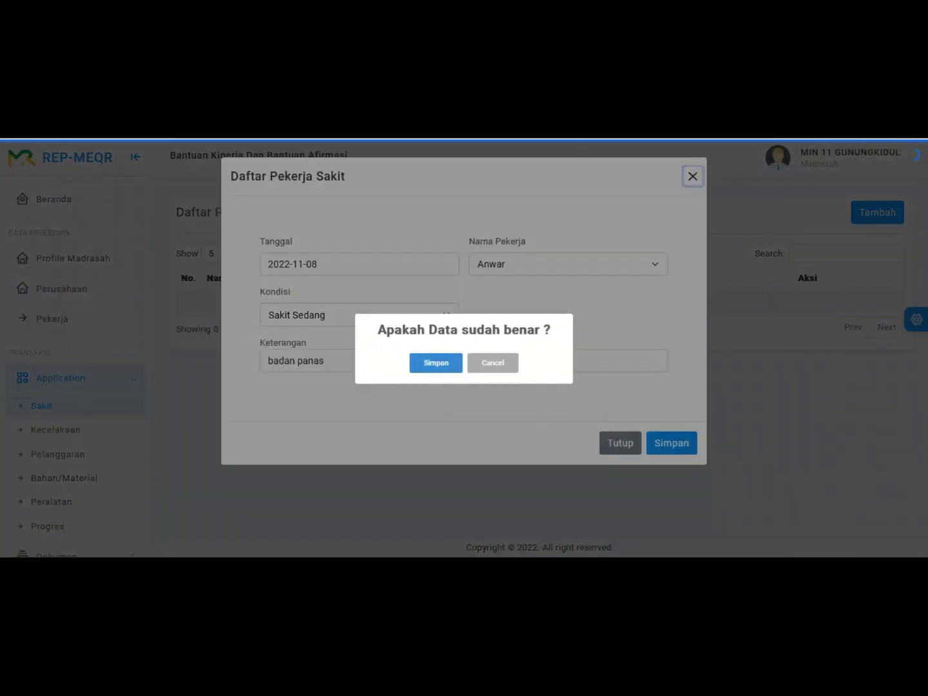
click(435, 363)
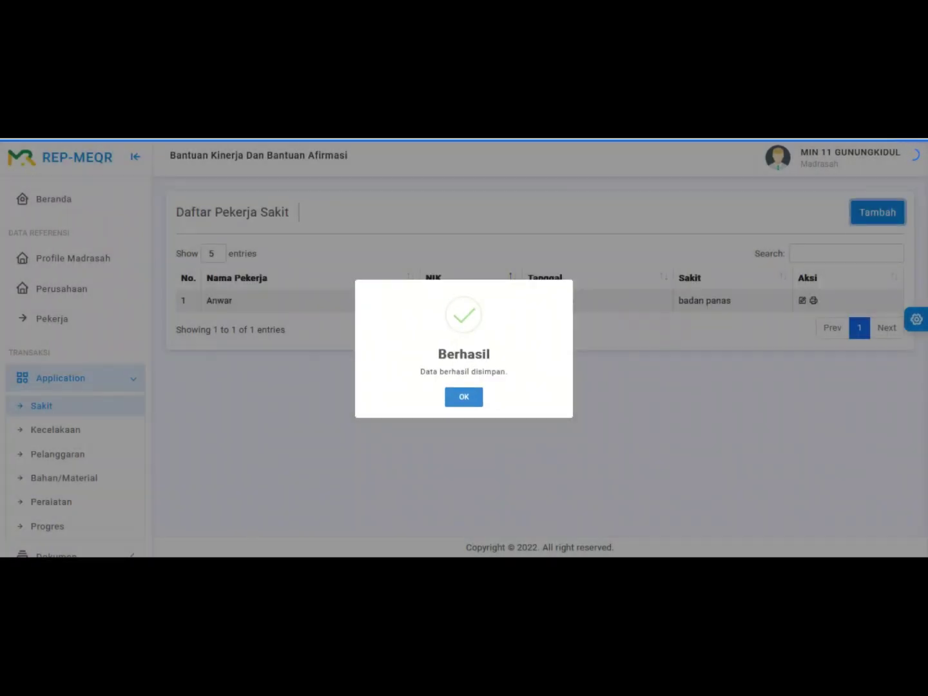
Step: Dismiss the success alert and go to the Kecelakaan accident records
key(Return)
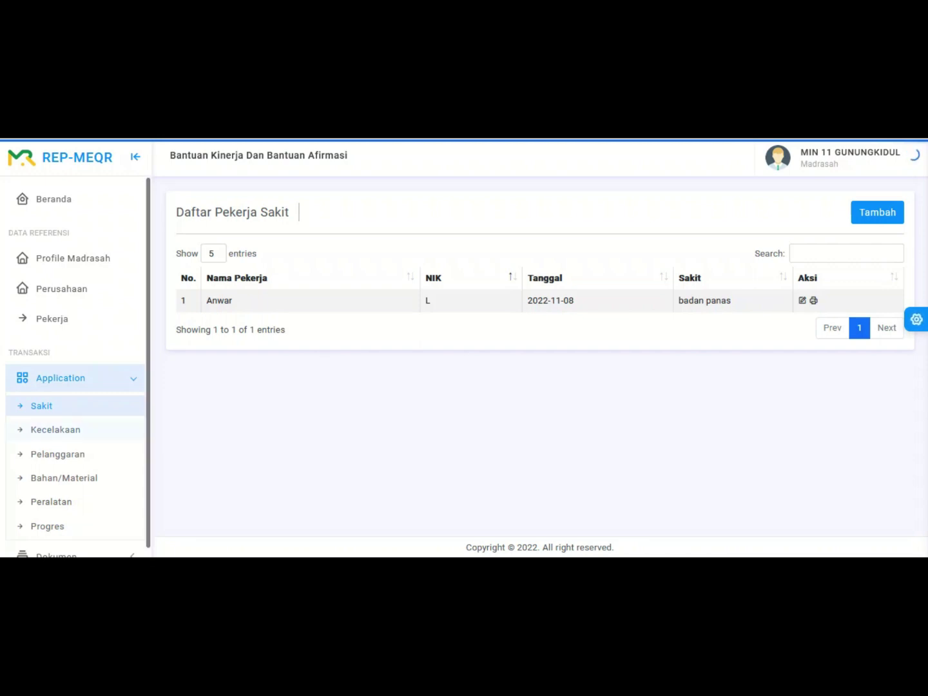
click(55, 429)
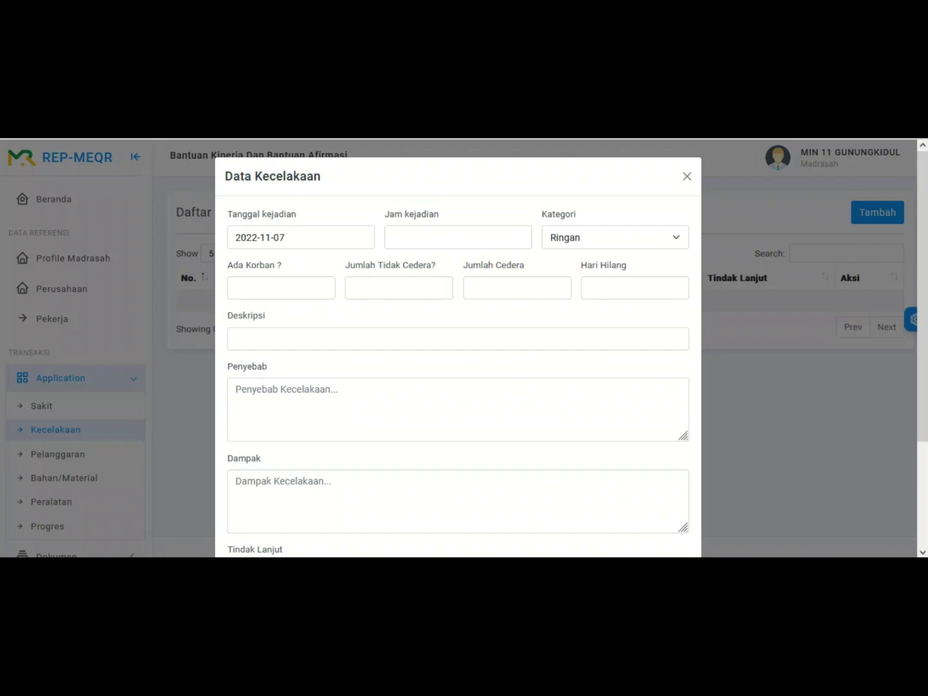
Step: Set the incident time to 1:30 PM and keep the category Ringan
click(458, 237)
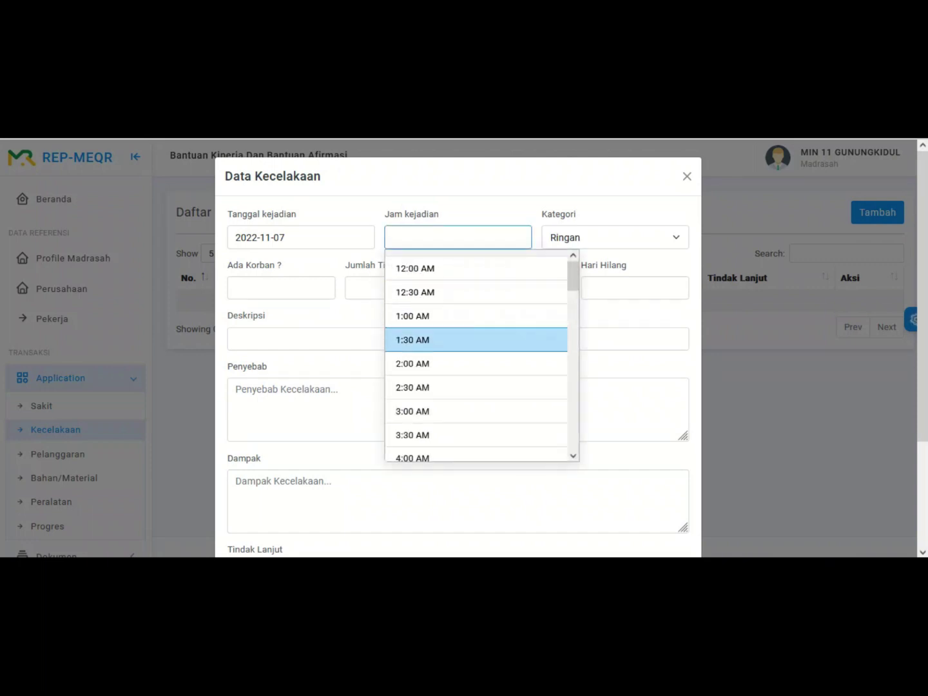
click(412, 340)
click(457, 238)
scroll(412, 381, down, 5)
scroll(477, 381, down, 5)
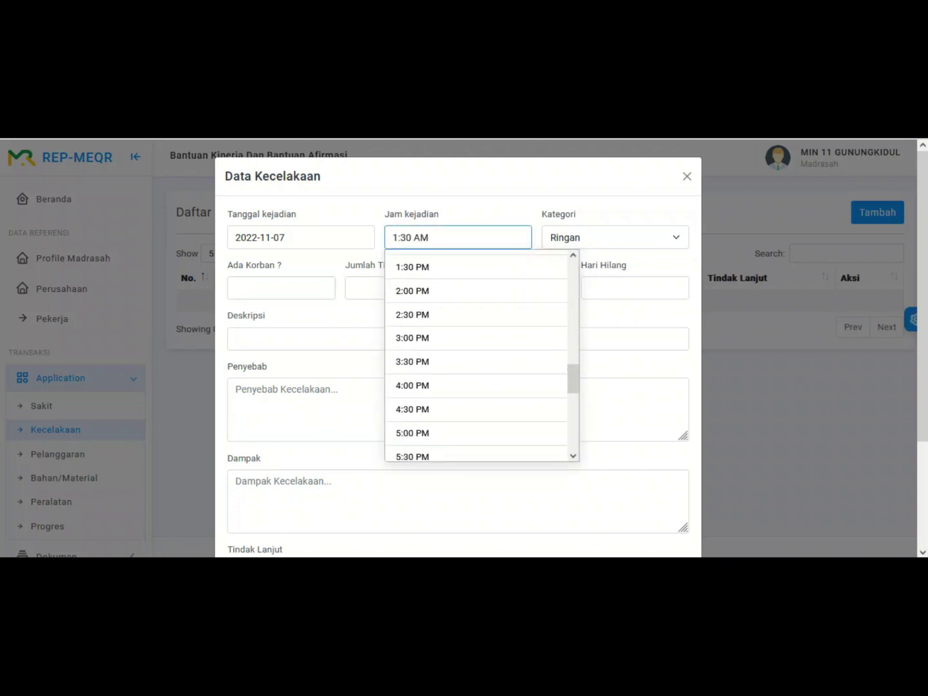
click(412, 266)
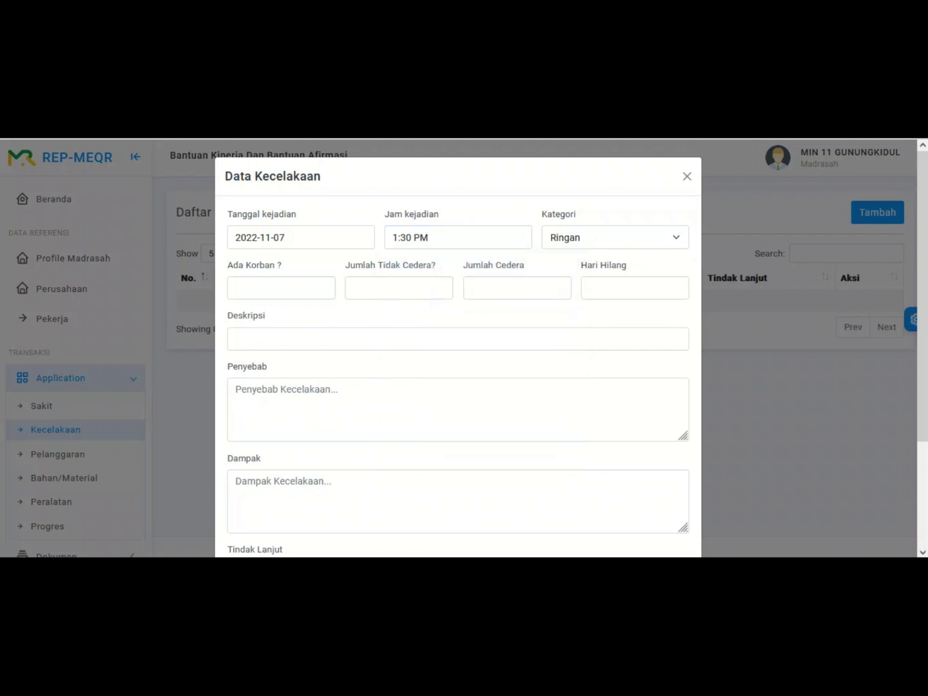
click(615, 237)
click(561, 261)
Step: Enter Ada Korban 0, 5 uninjured, 0 injured and 0 lost days
click(281, 287)
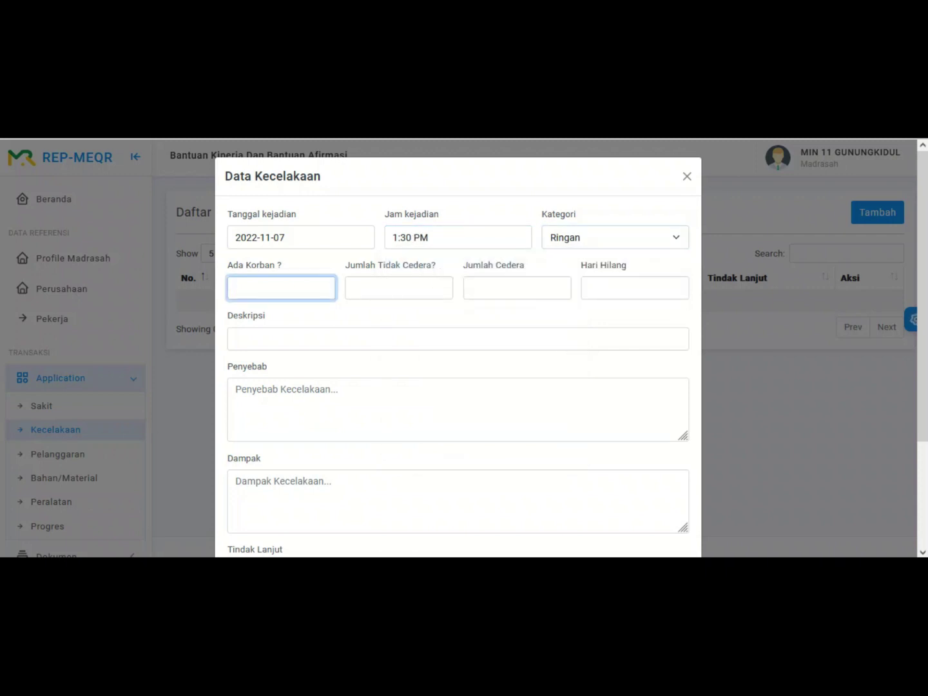
text(0)
key(Tab)
text(0)
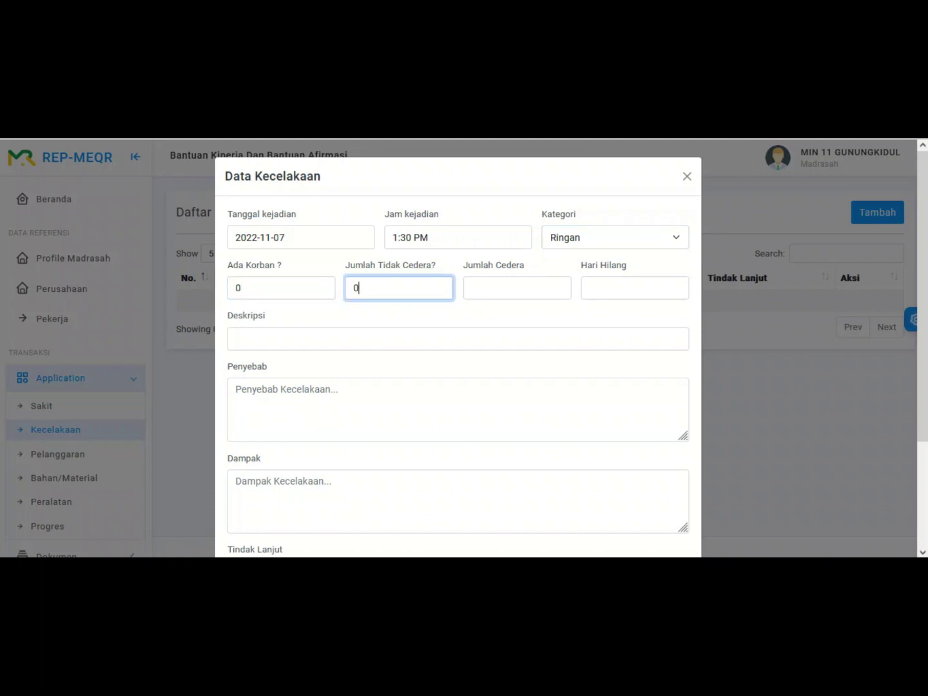
key(Tab)
text(0)
key(shift+Tab)
text(5)
click(635, 287)
text(0)
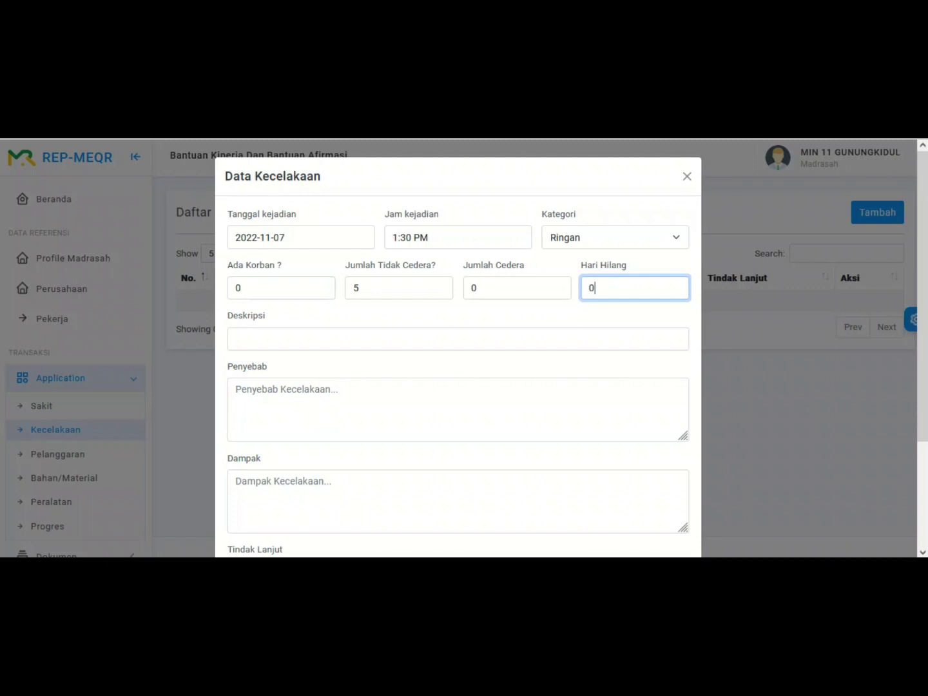
click(458, 339)
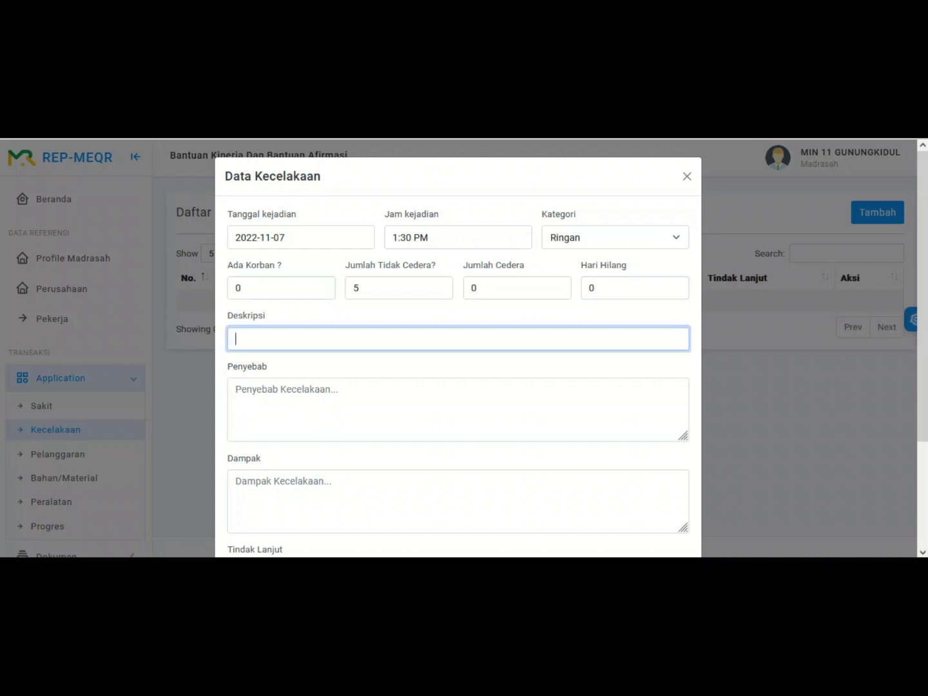
Step: Describe the accident as 'pagar pengaman roboh', with cause 'angin' and impact 'tidak berdampk serius terhadap project'
text(pagar pengaman roboh)
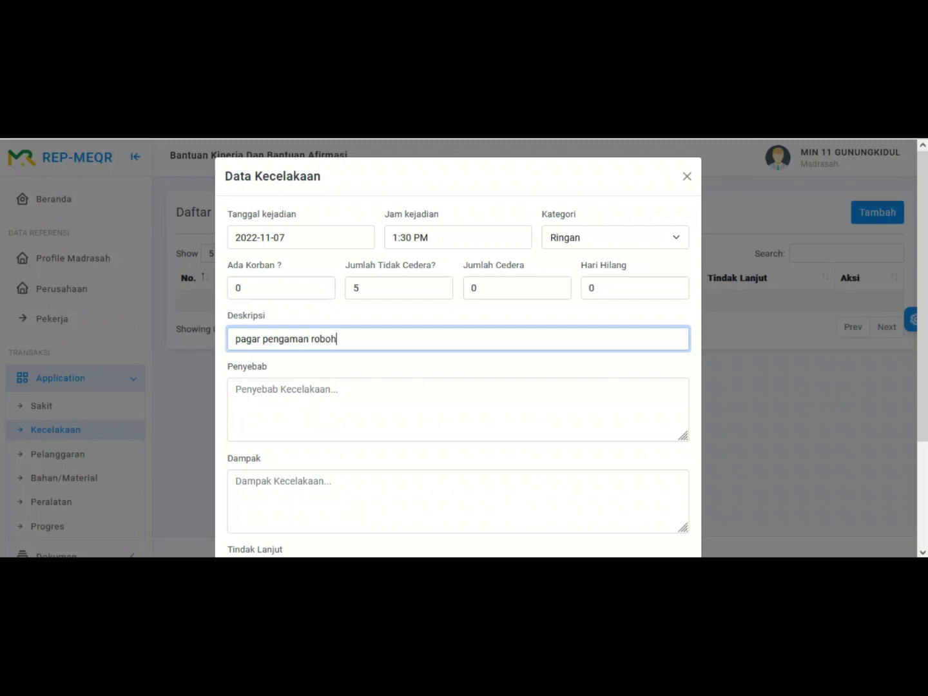
click(236, 389)
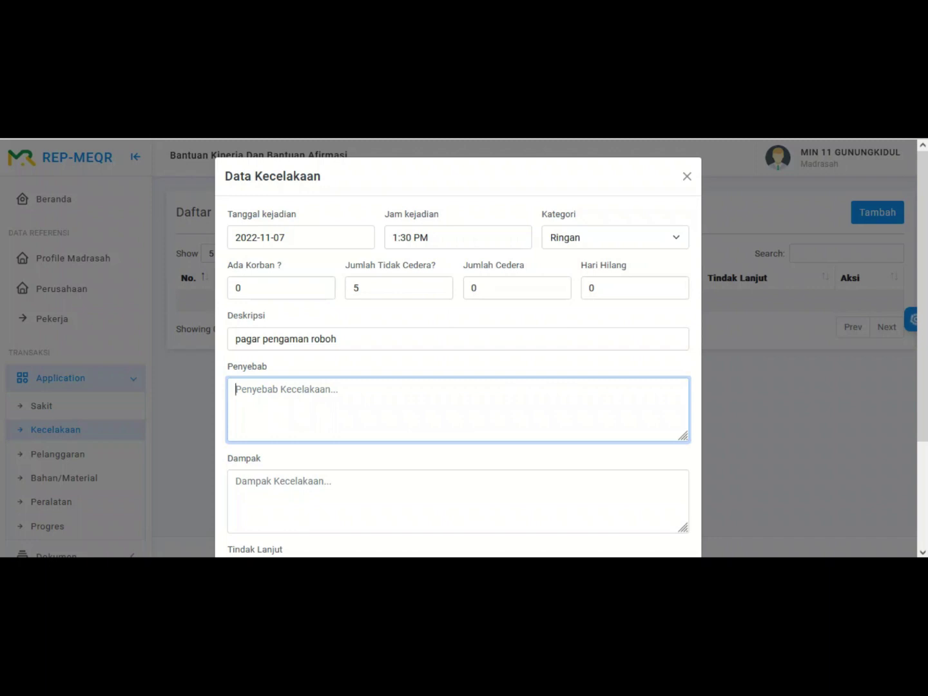
text(angin)
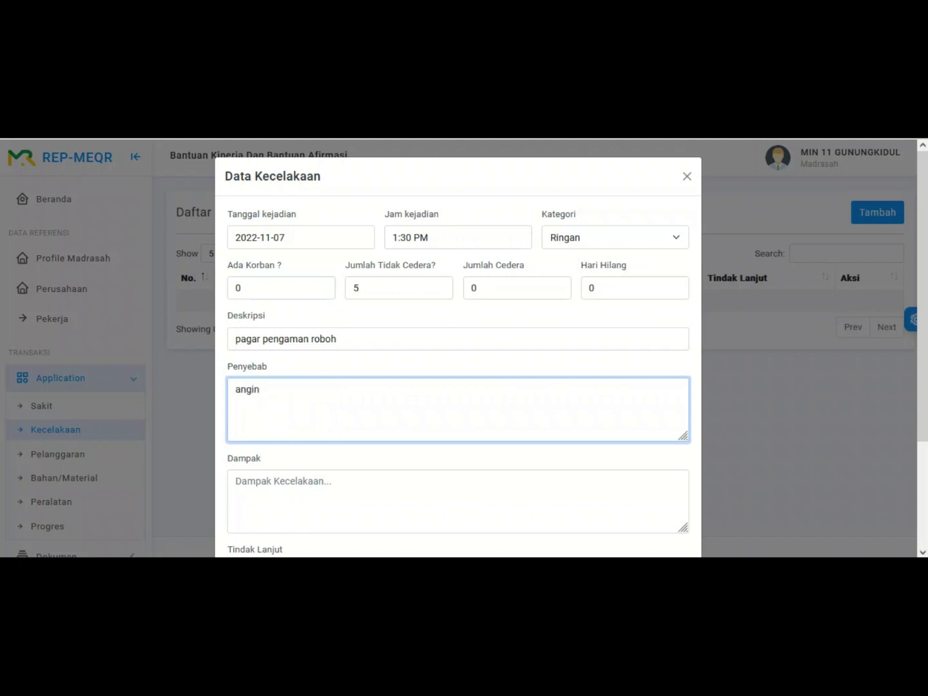
scroll(457, 354, down, 1)
click(236, 419)
text(tidak berdampk se)
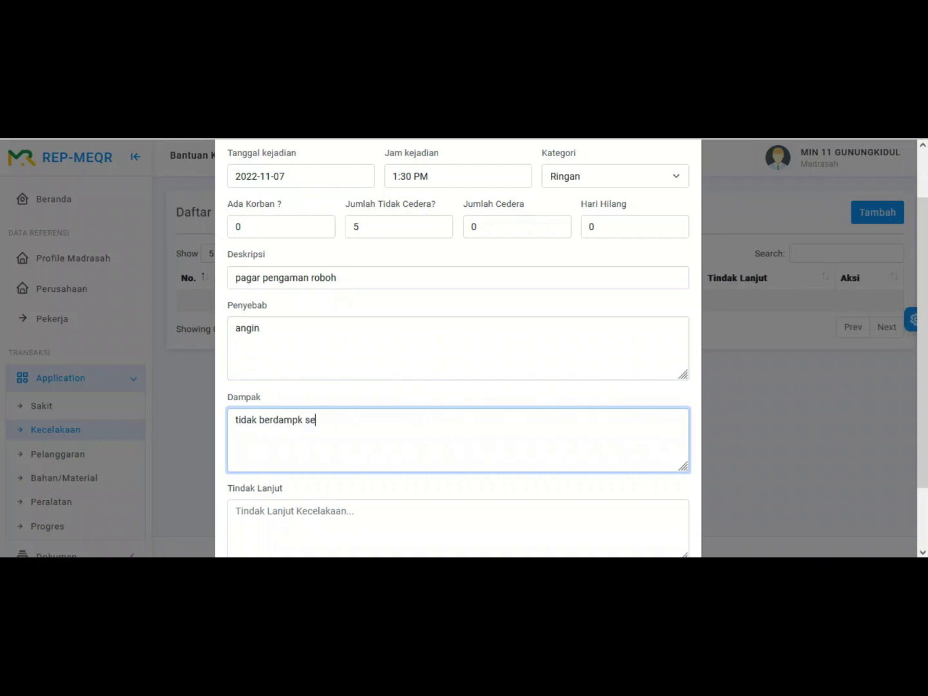
text(rius terhadap project)
Step: Enter follow-up 'dilakukan perbaikan terhadap pagar yang rusak' and save the accident
scroll(457, 348, down, 1)
click(451, 464)
text(d)
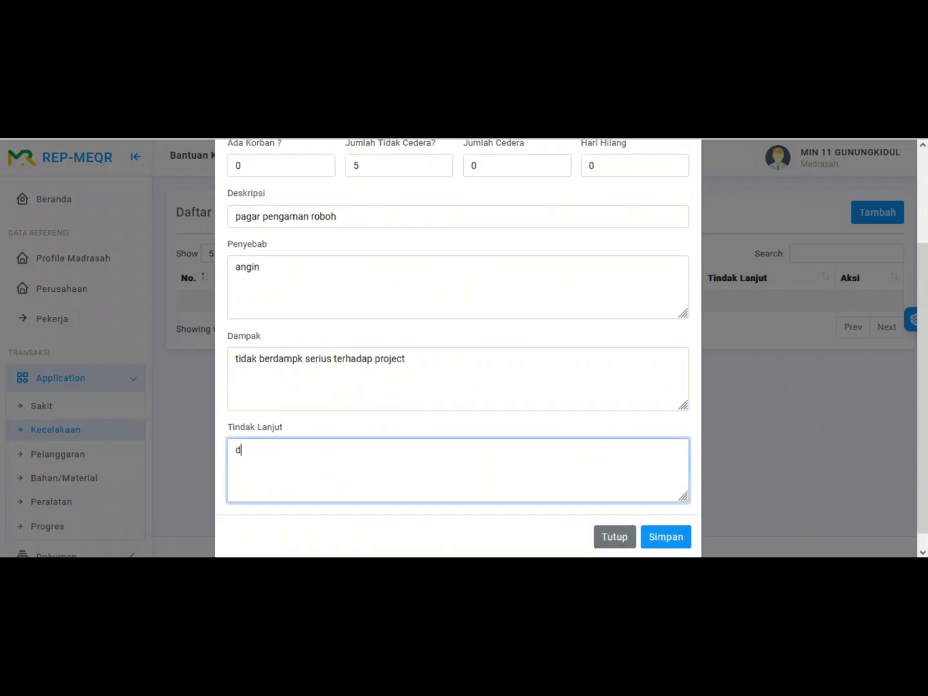
text(ilakaun)
key(ctrl+a)
text(dilakukan perbaikan terhadap)
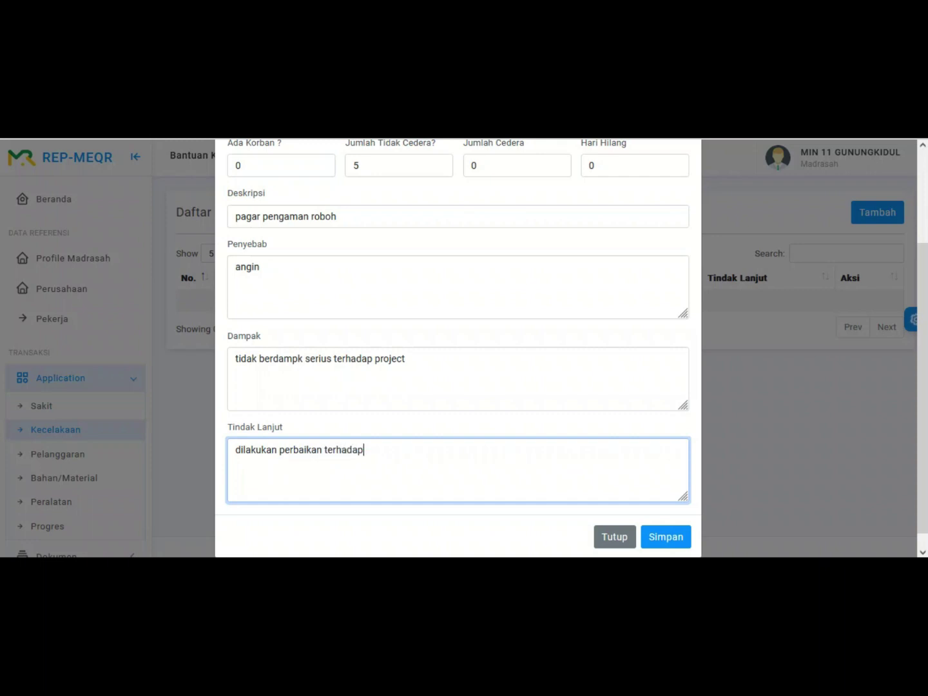
text( pagar yang rusak)
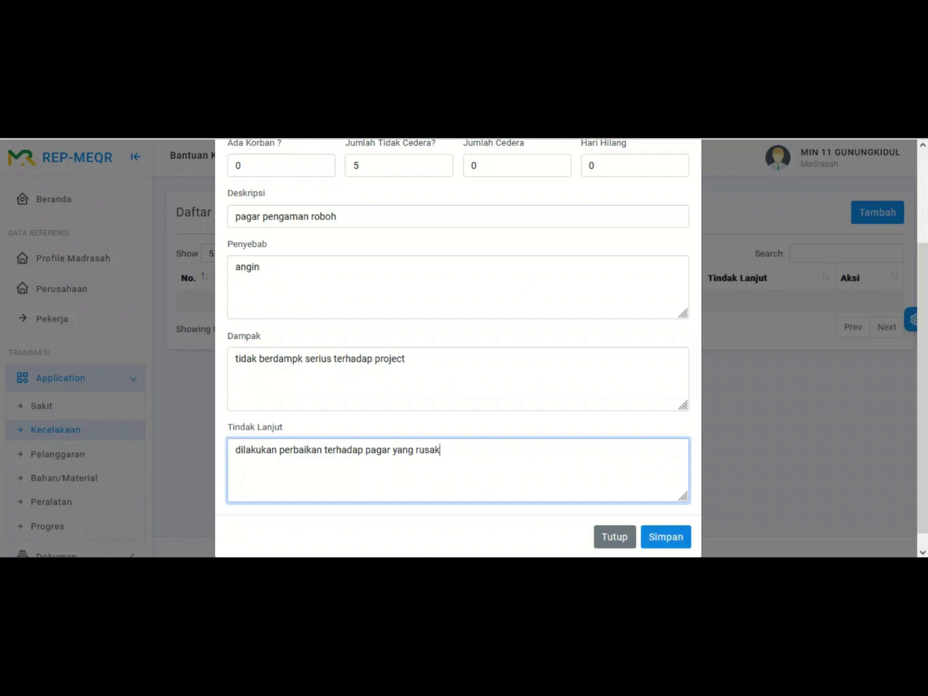
click(666, 537)
click(435, 363)
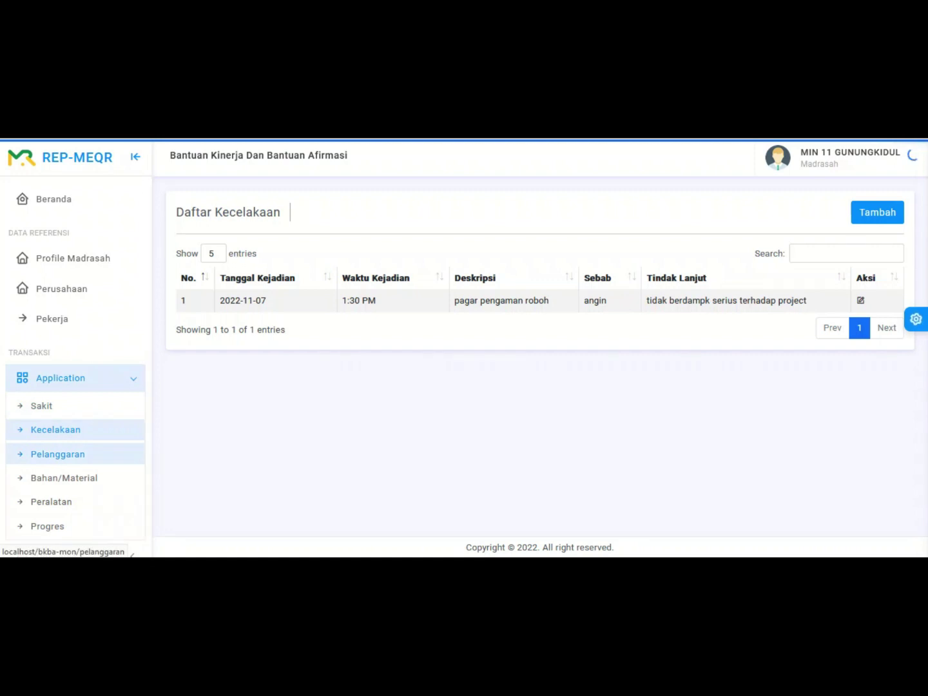
Step: Go to the Pelanggaran page to show the empty violations list
click(58, 454)
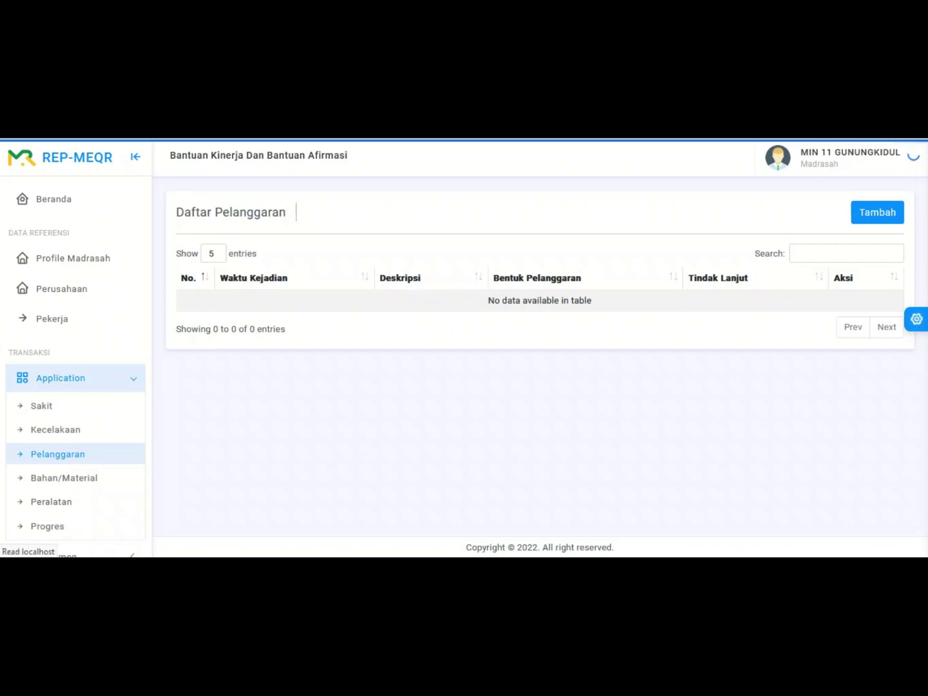
click(58, 453)
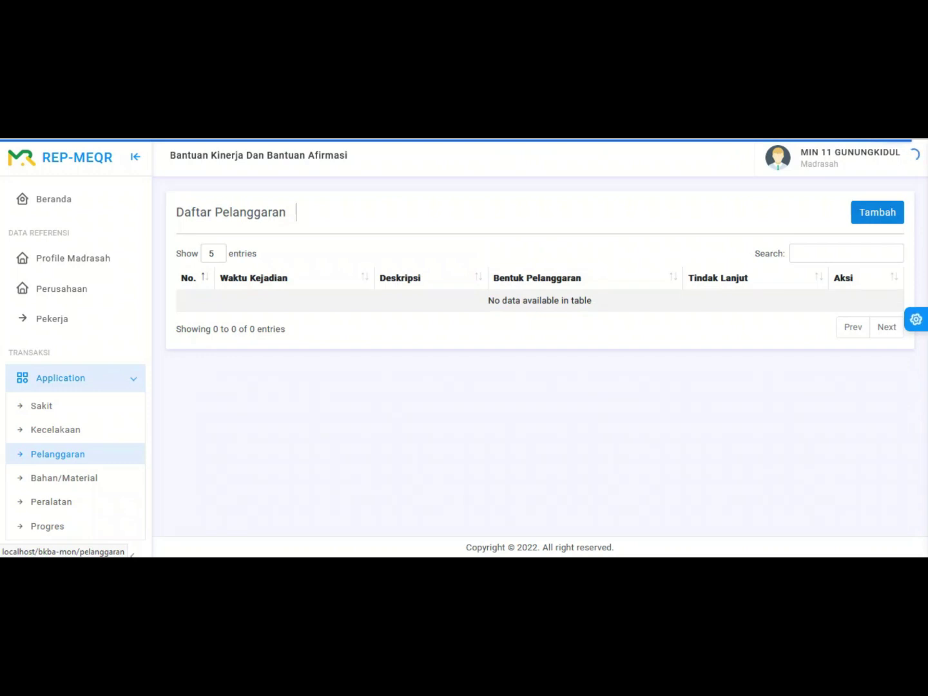
Step: Create a violation entry dated 2022-11-08 for the only worker, category Kekerasan terhadap anak
click(877, 212)
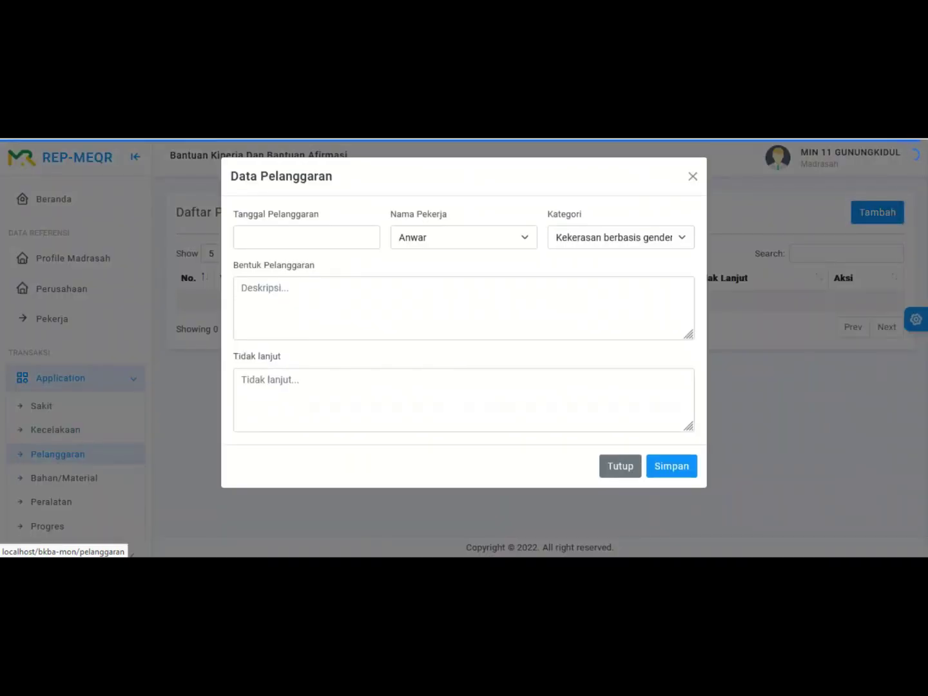
click(306, 238)
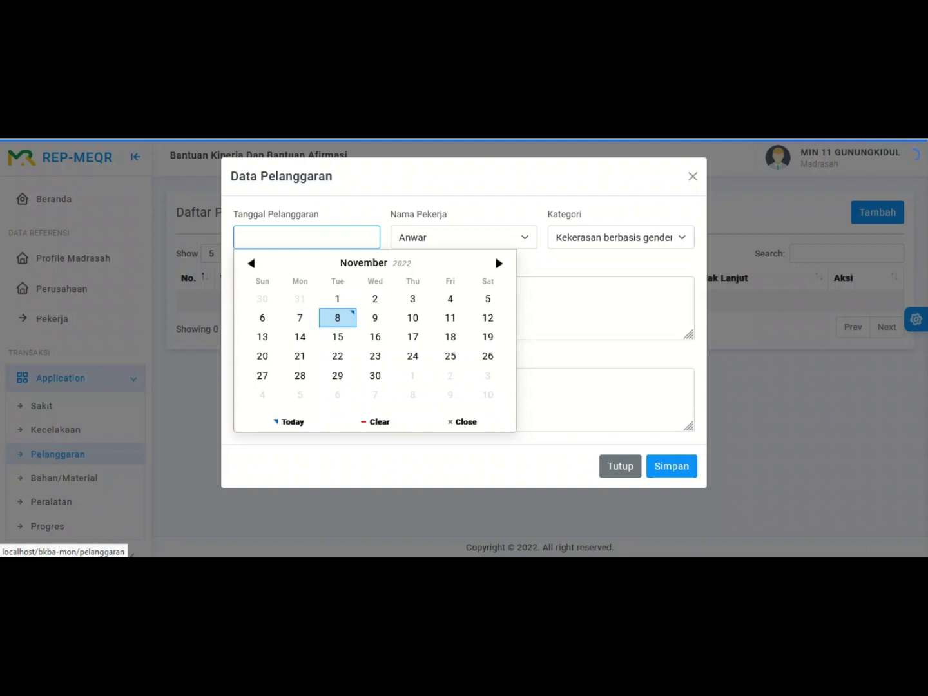
click(337, 318)
click(463, 237)
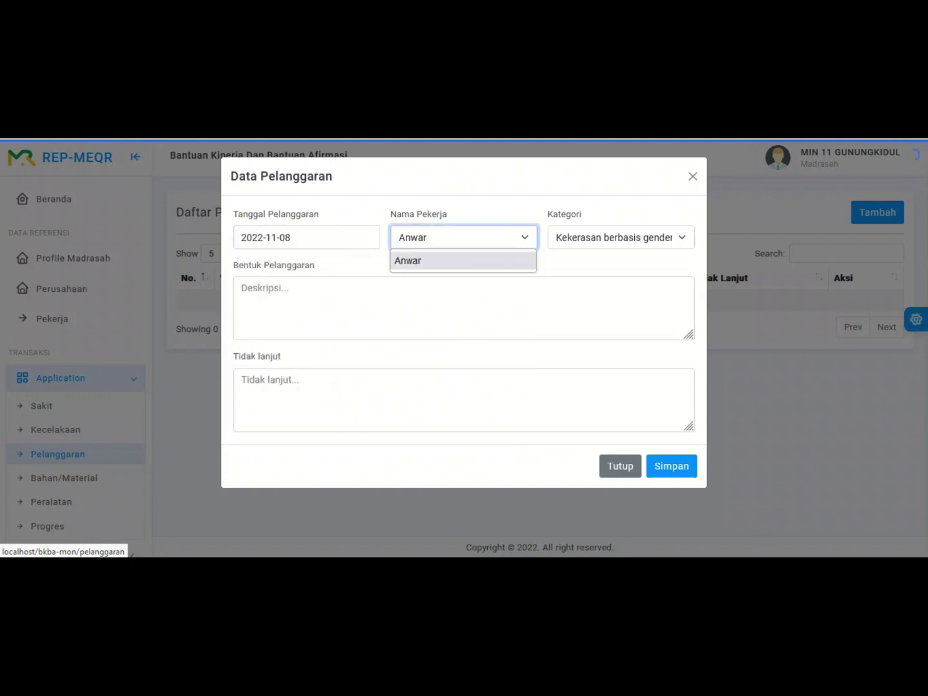
key(Return)
click(620, 237)
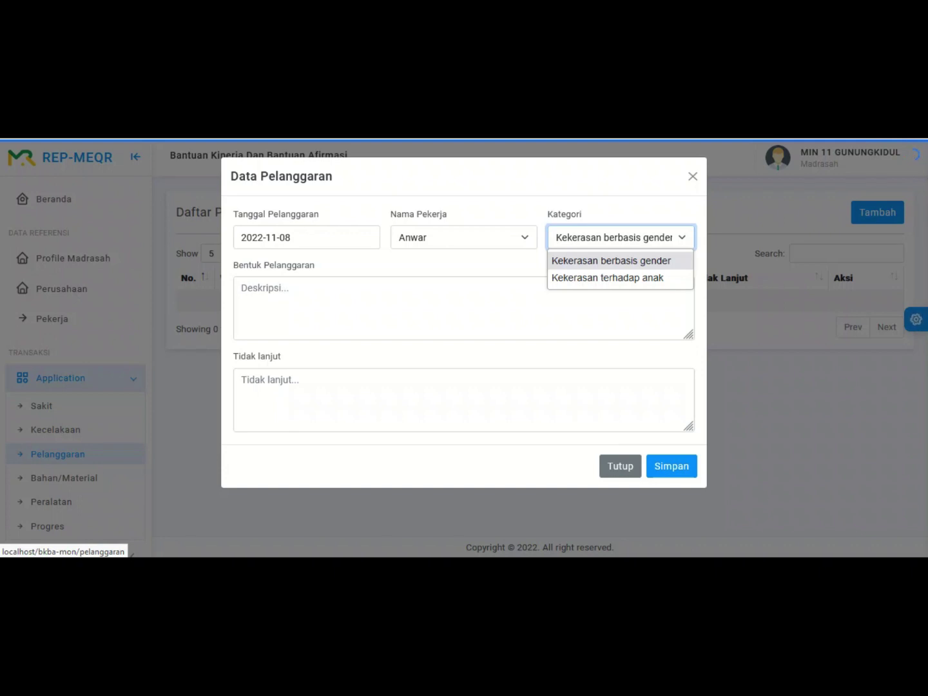
key(Down)
key(Up)
key(Down)
key(Return)
key(Tab)
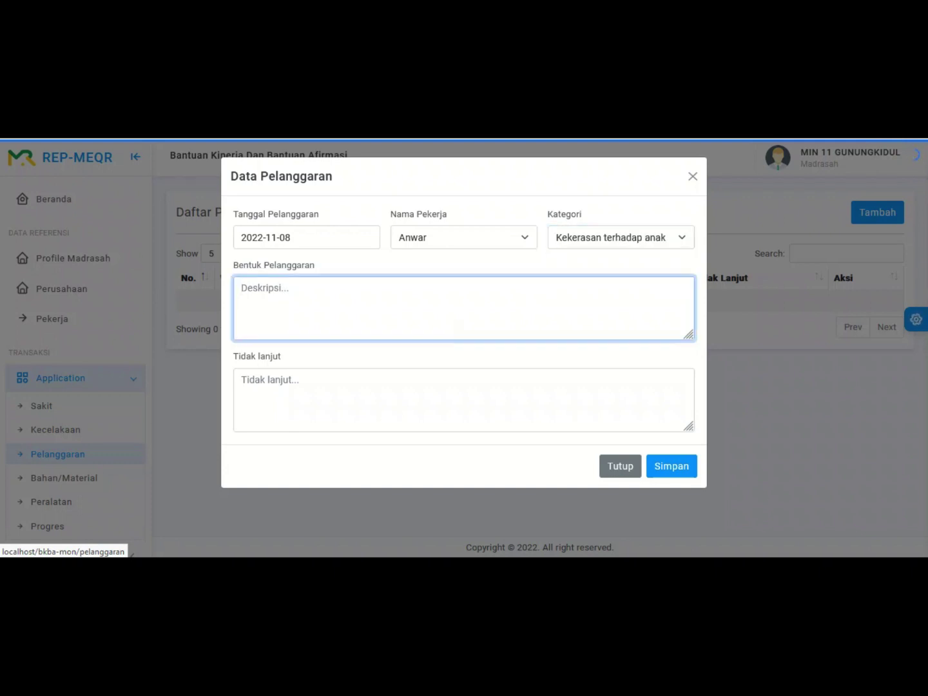
Step: Write the child-beating violation description, correcting the final word to 'berlangsung'
text(terjadi pemukulan terha)
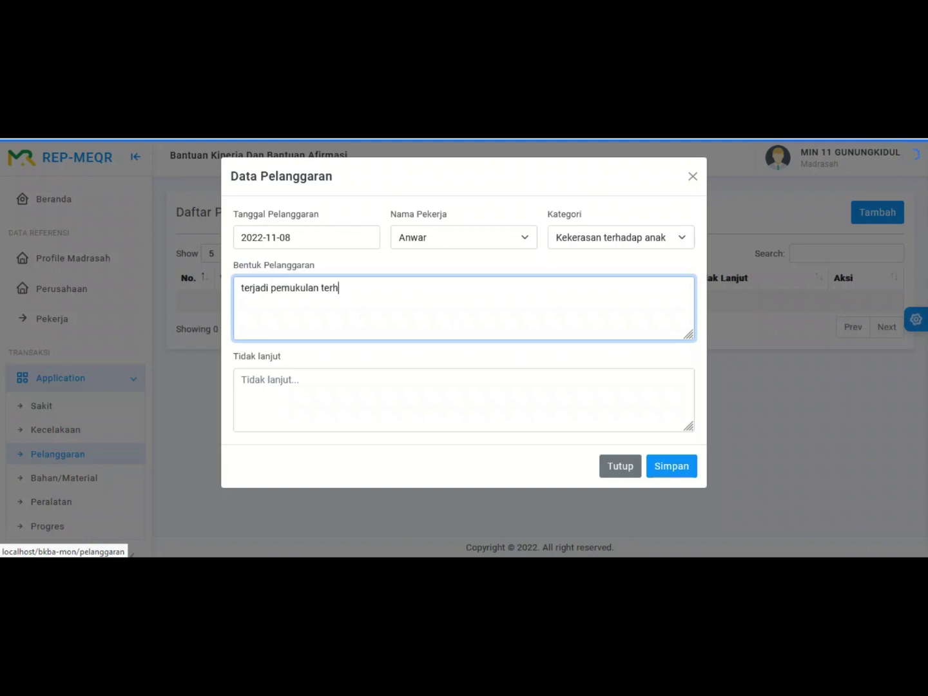
text(dap anak, dik)
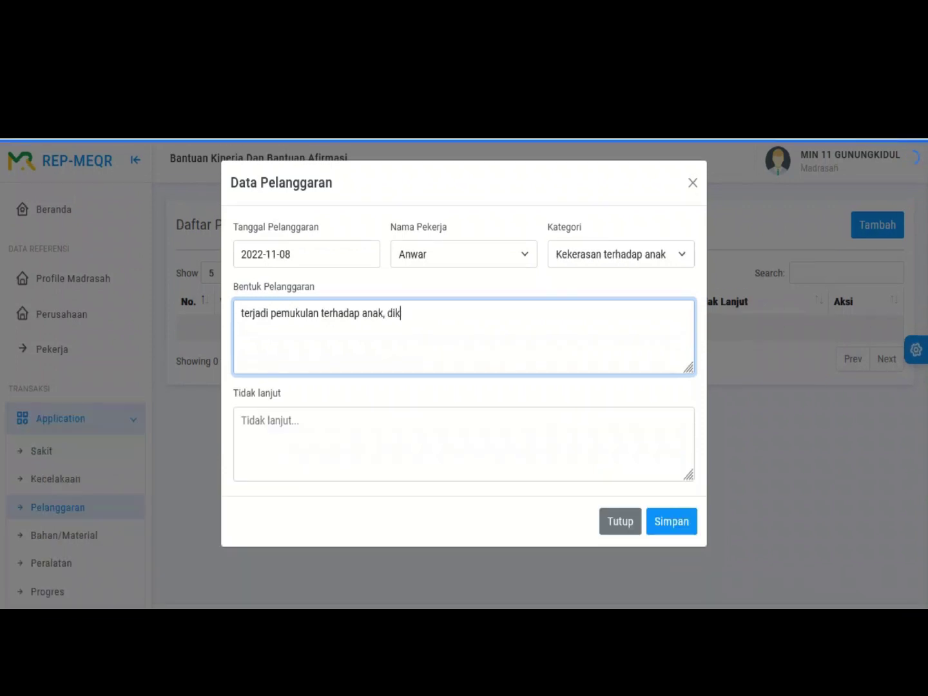
text(arenakan anak tidak bisa)
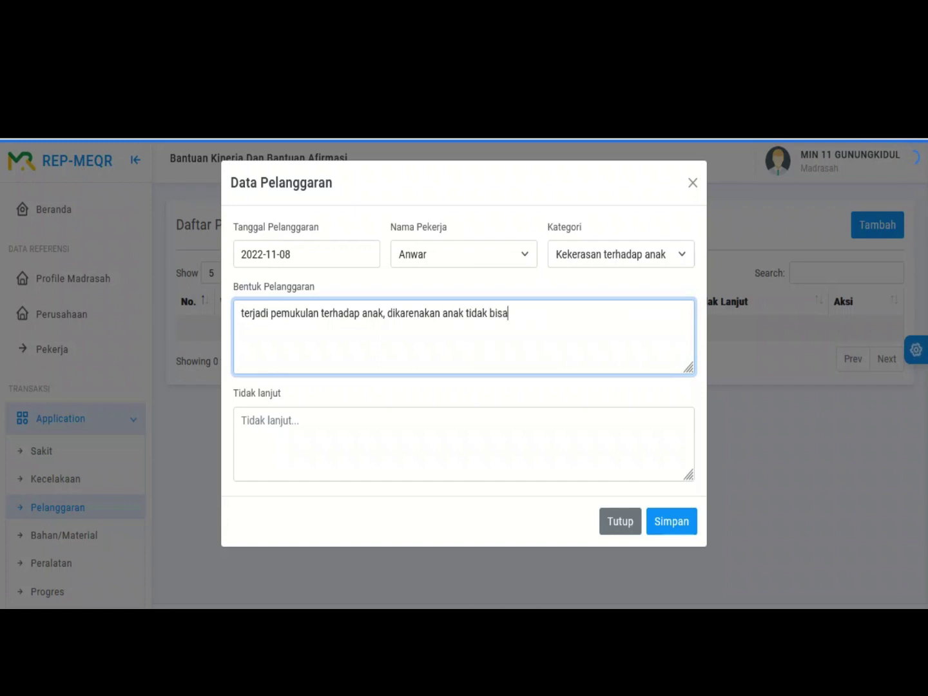
text( diberitahu adanya daerah berbahaya untuk anak)
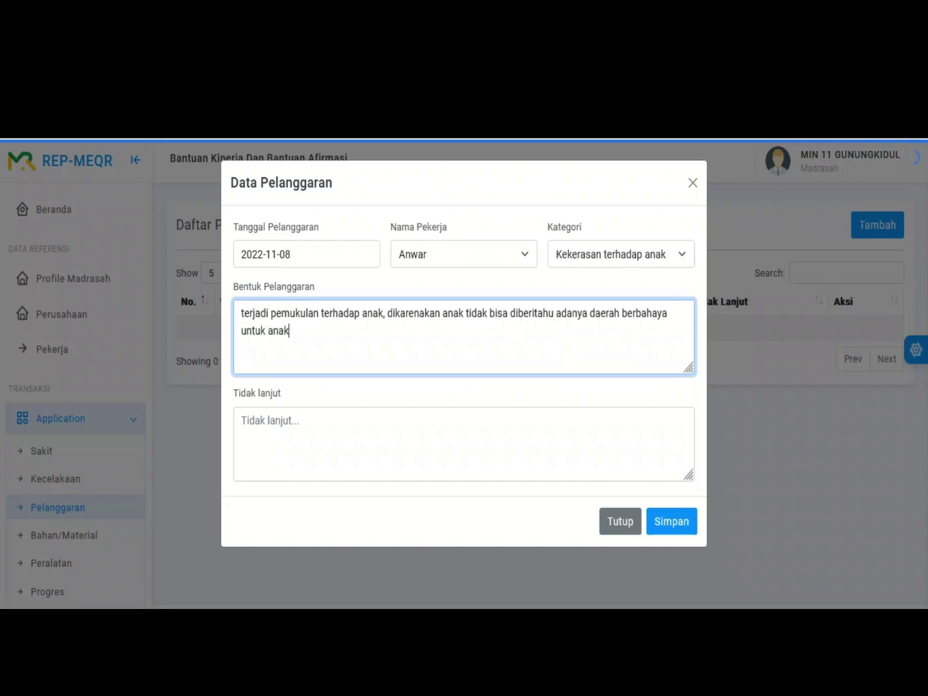
text(-anak selama proyek perbangsu)
key(ctrl+shift+Left)
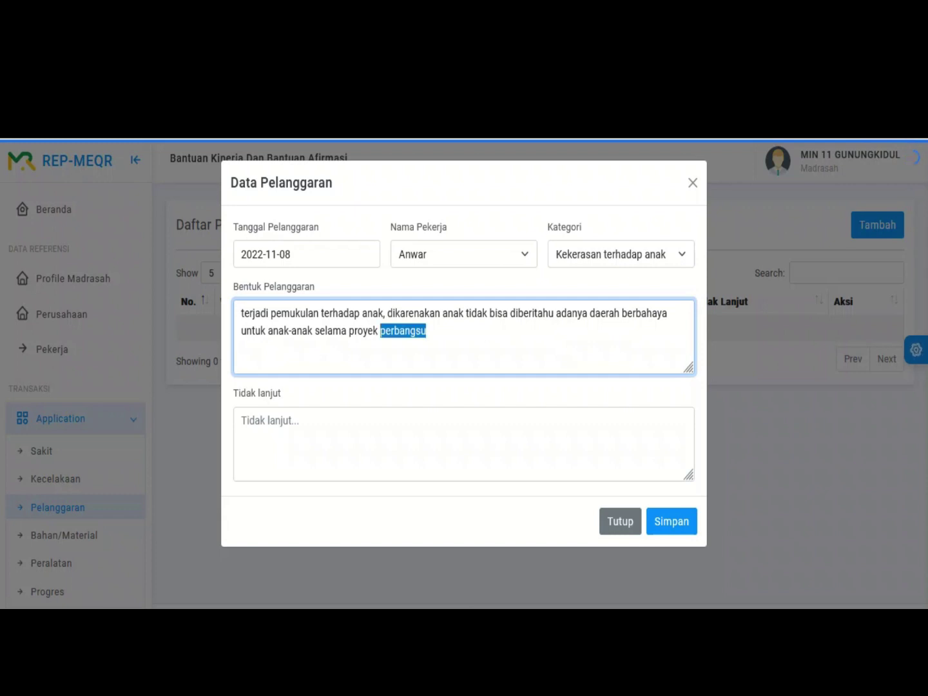
text(berlangsung)
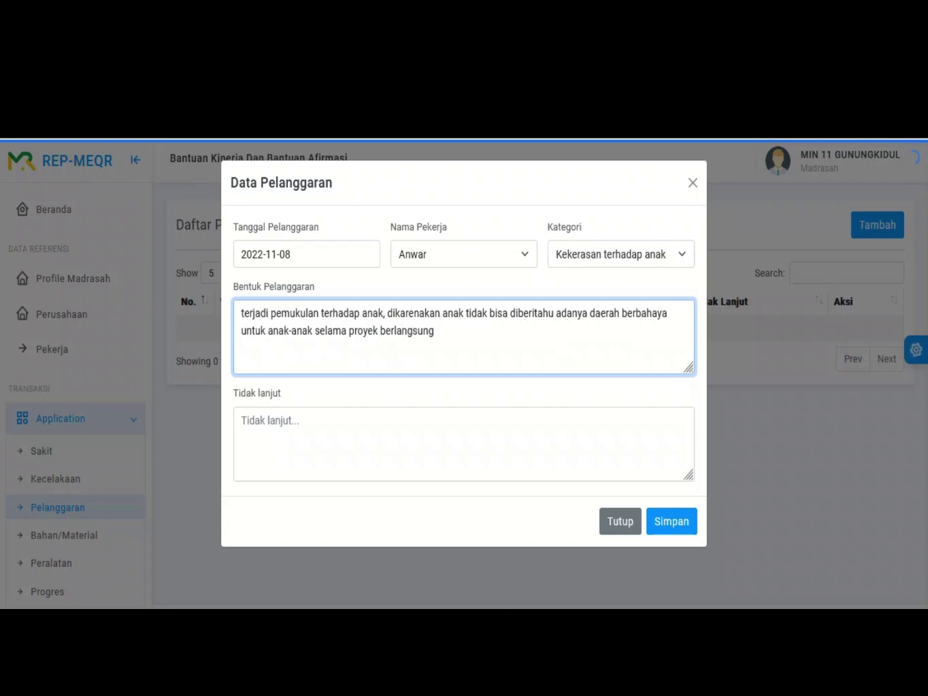
click(241, 420)
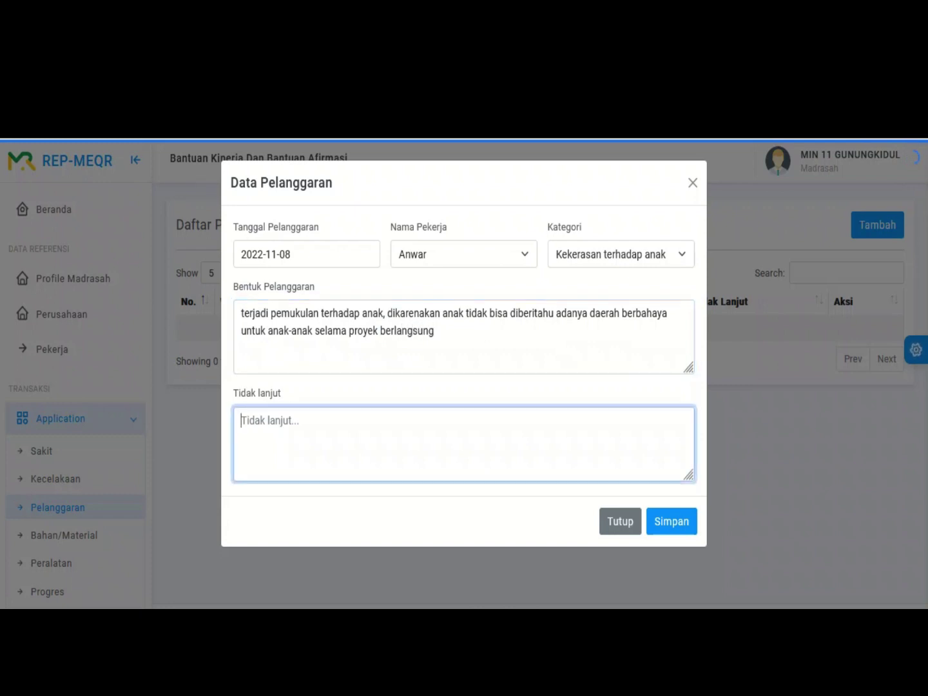
Step: Enter follow-up 'memperingati pekerja, menambah pagar pengaman, memberikan pemahaman terhadap anak-anak' and save the violation
text(memperingati pe)
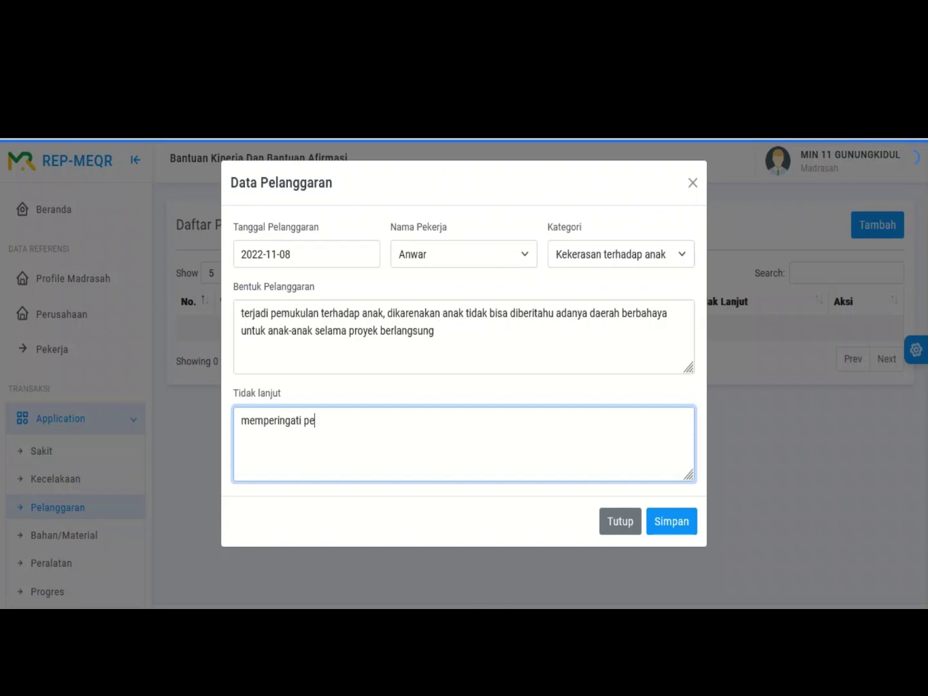
text(kerja, menambah pagar penga)
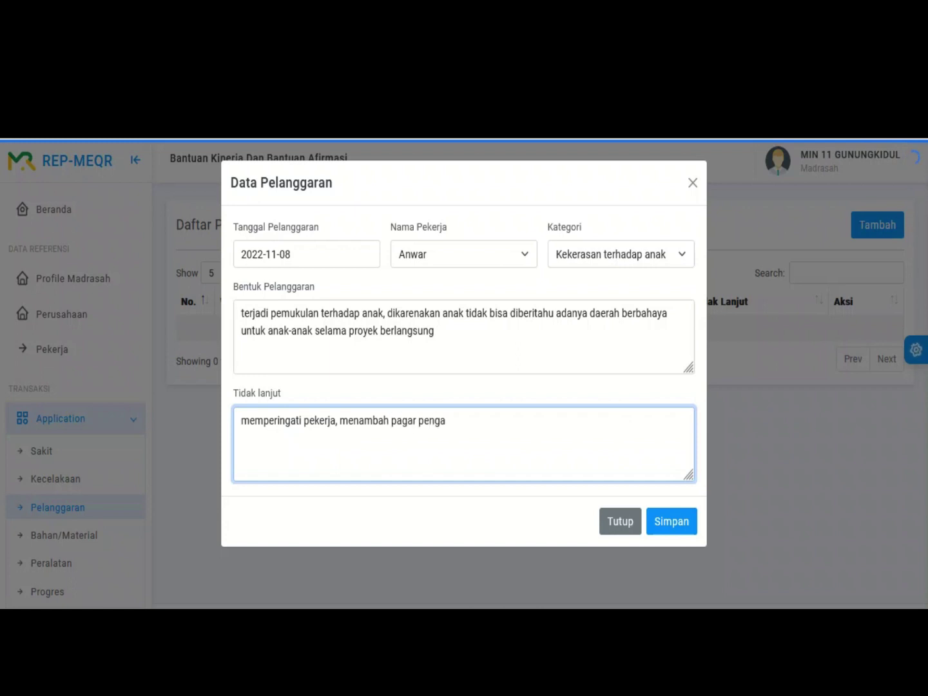
text(man, memberikan pemahakan)
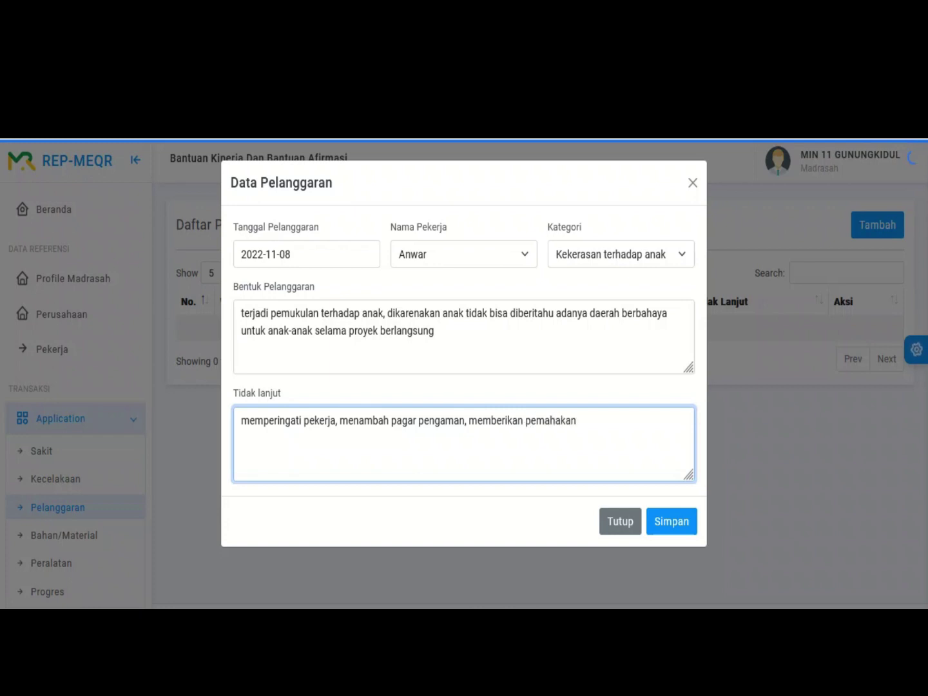
key(ctrl+shift+Left)
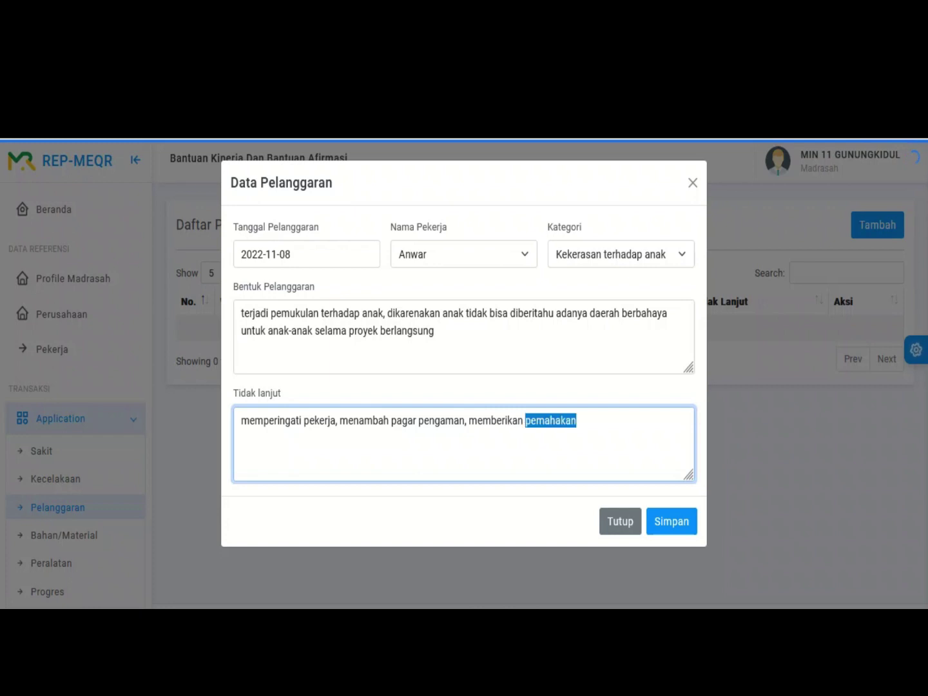
text(pemahaman terhadap)
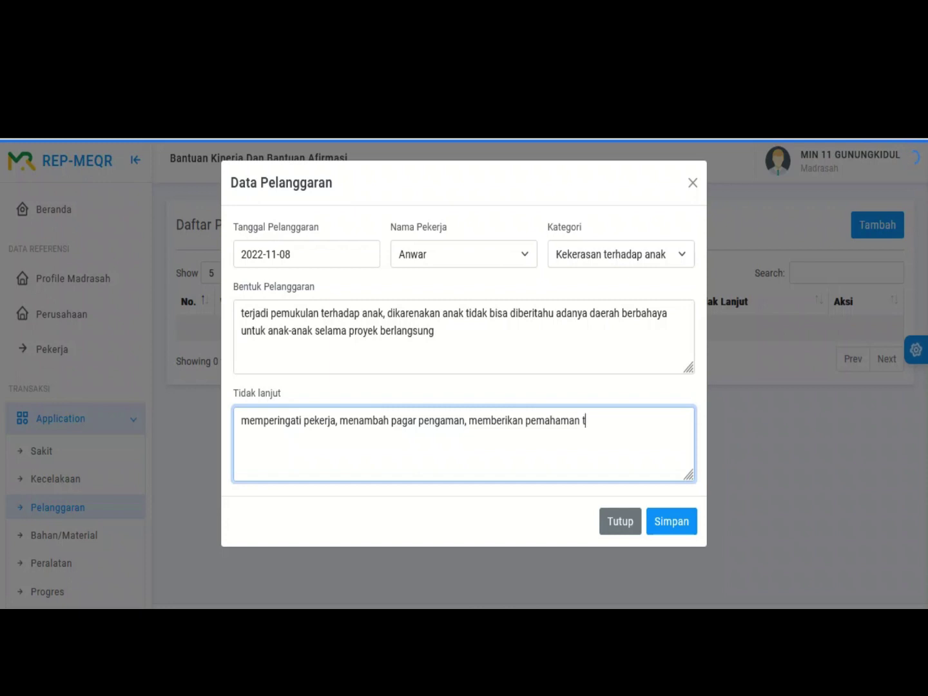
text( anak-anak)
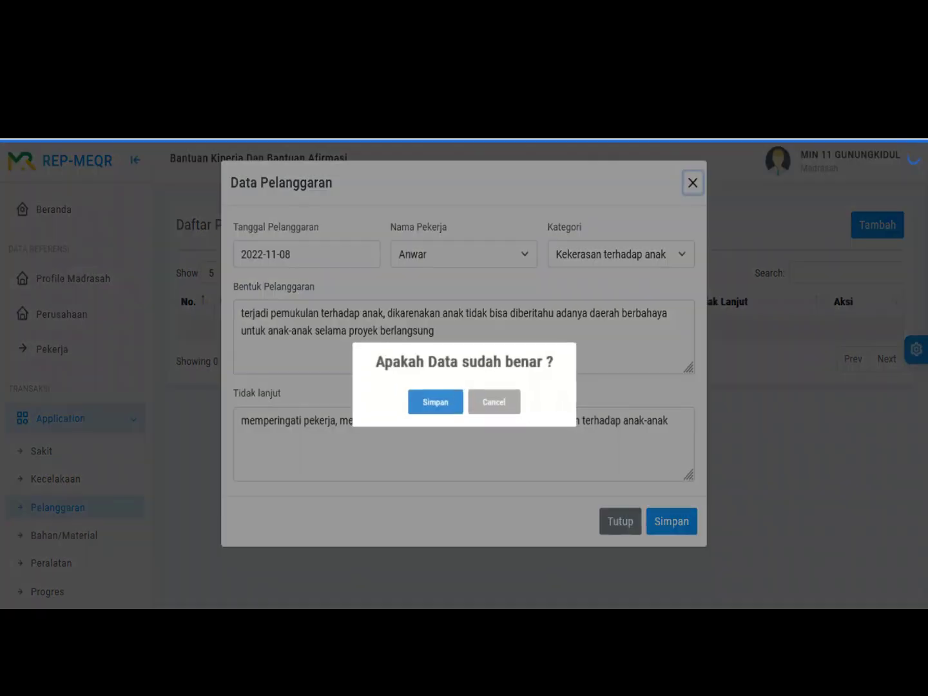
click(671, 521)
key(Return)
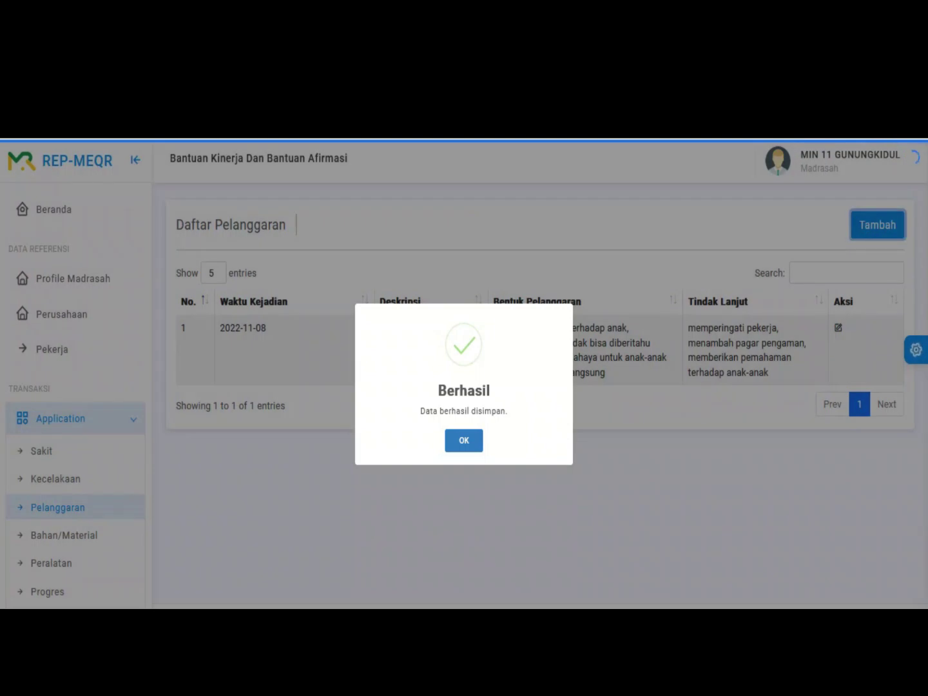
key(Return)
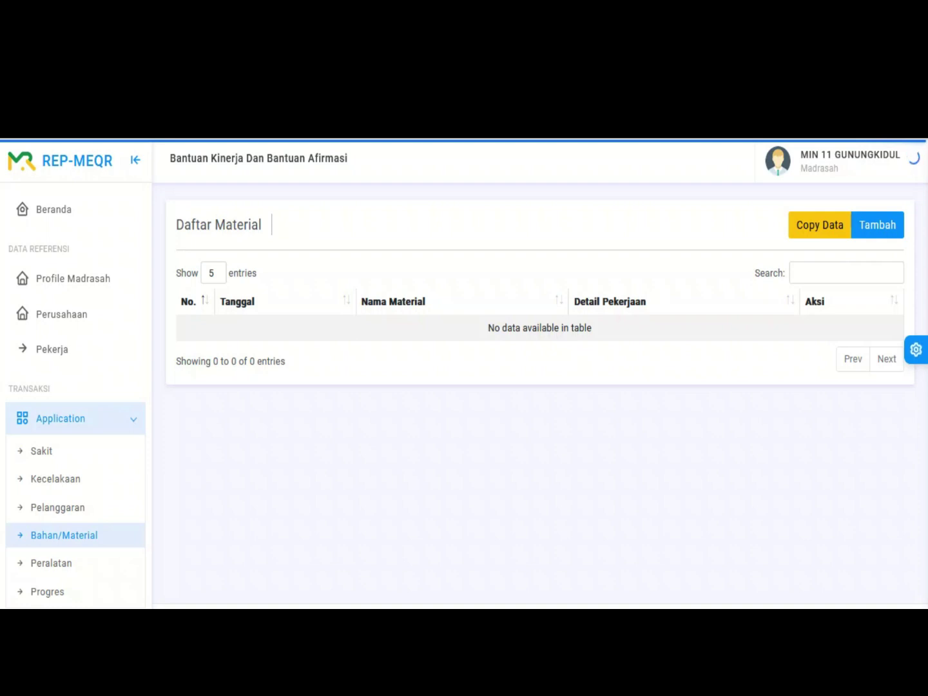
Step: Add a Pasir Beton material entry described 'penambalan plesteran dinding' and submit it
click(878, 225)
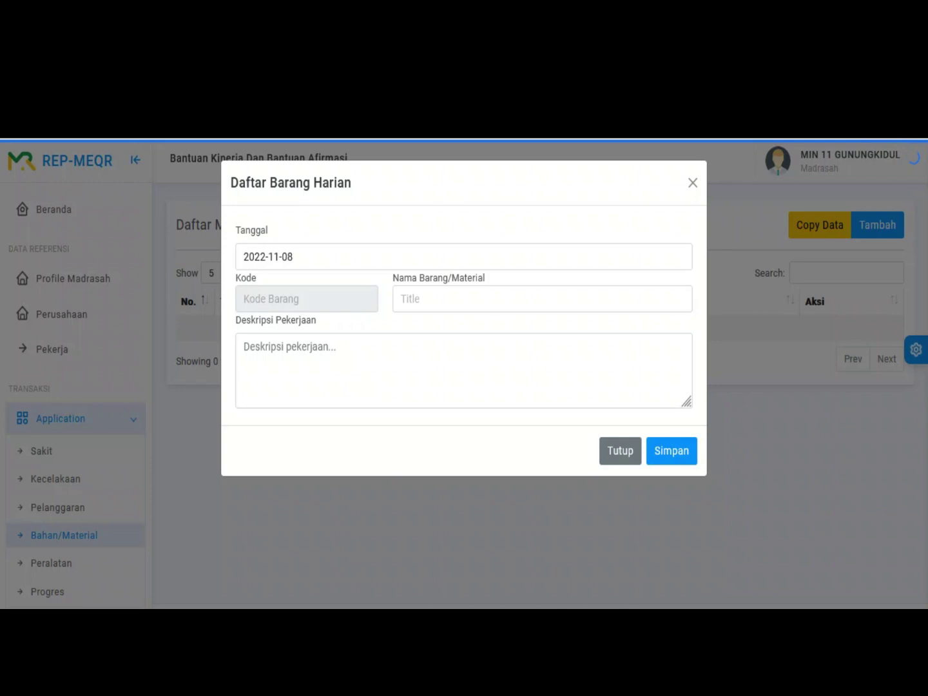
click(451, 298)
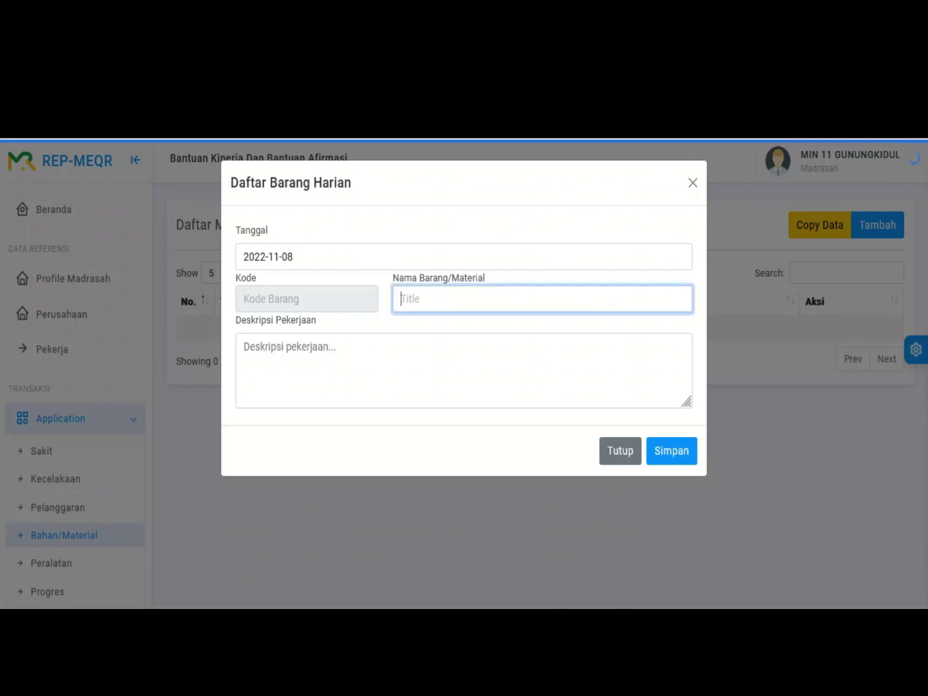
text(pasir)
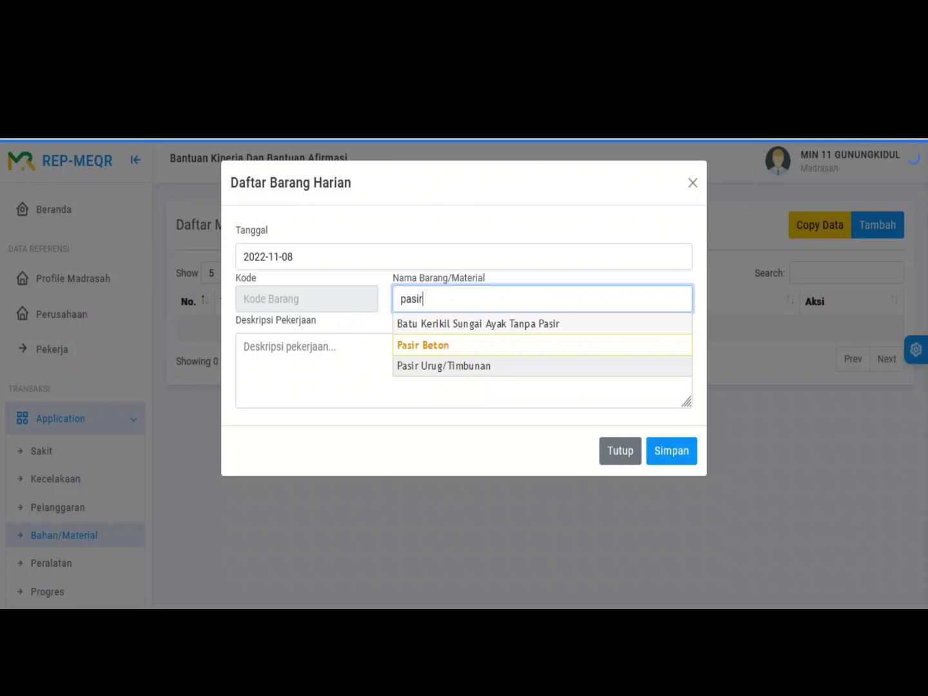
key(Down)
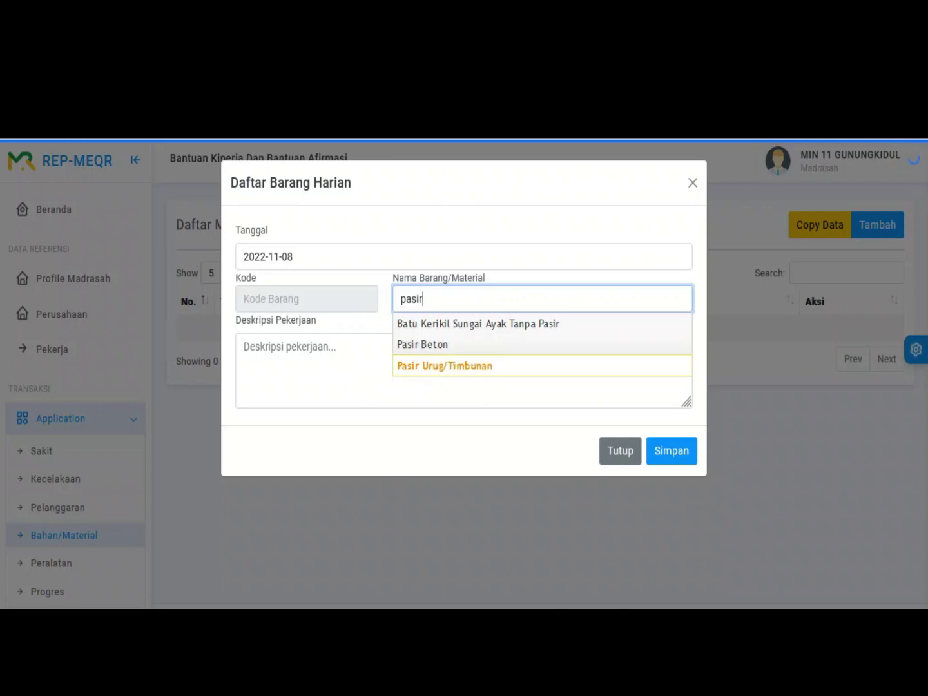
key(Up)
key(Return)
key(Tab)
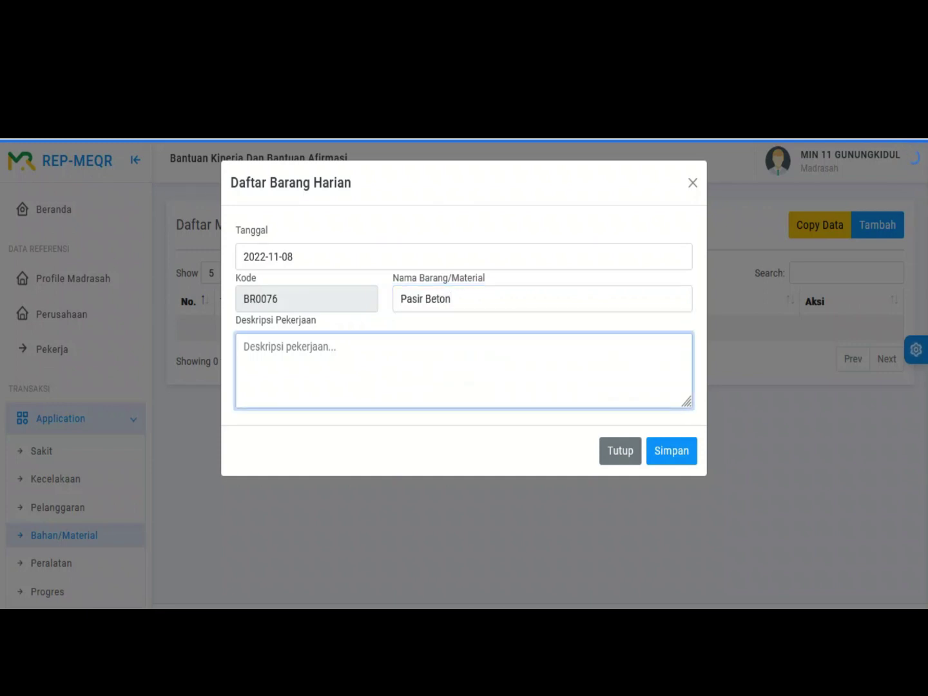
text(penambalan plesteran din)
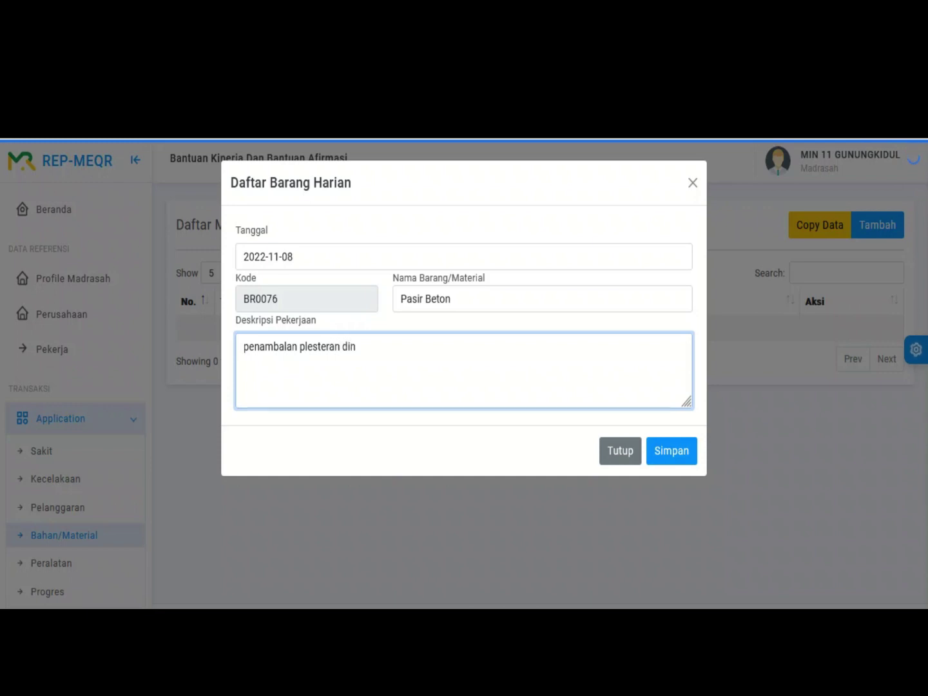
text(ding)
click(671, 450)
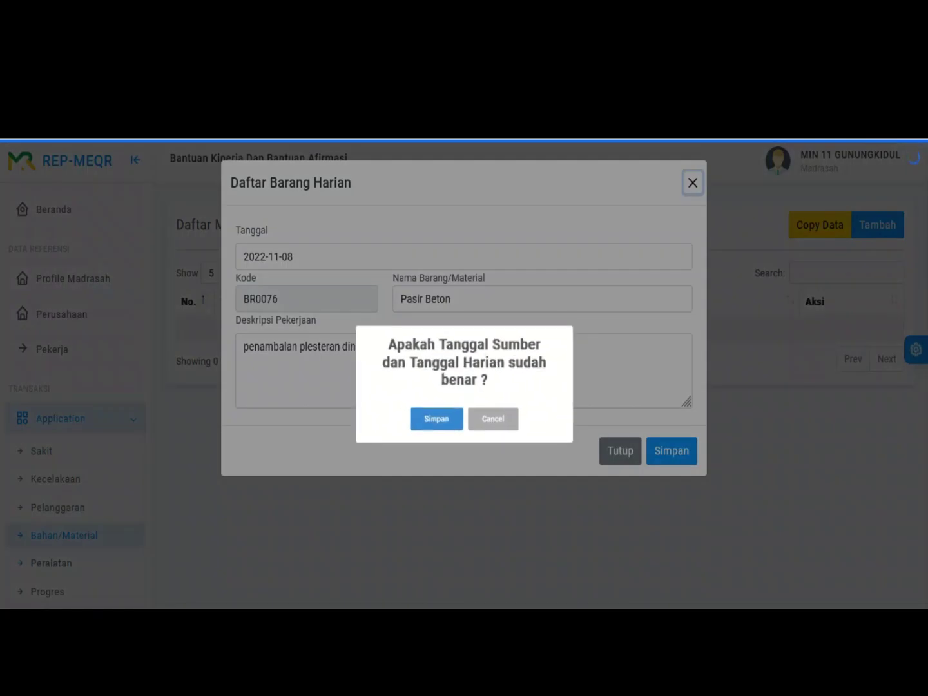
Step: Confirm the dates to save the Pasir Beton entry and dismiss the success alert
key(Return)
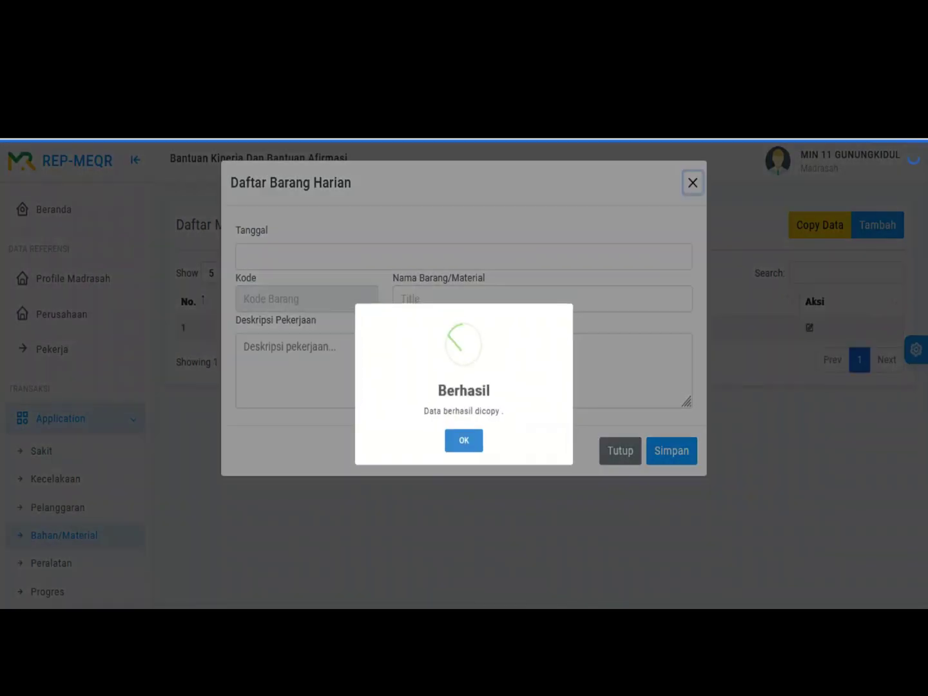
key(Return)
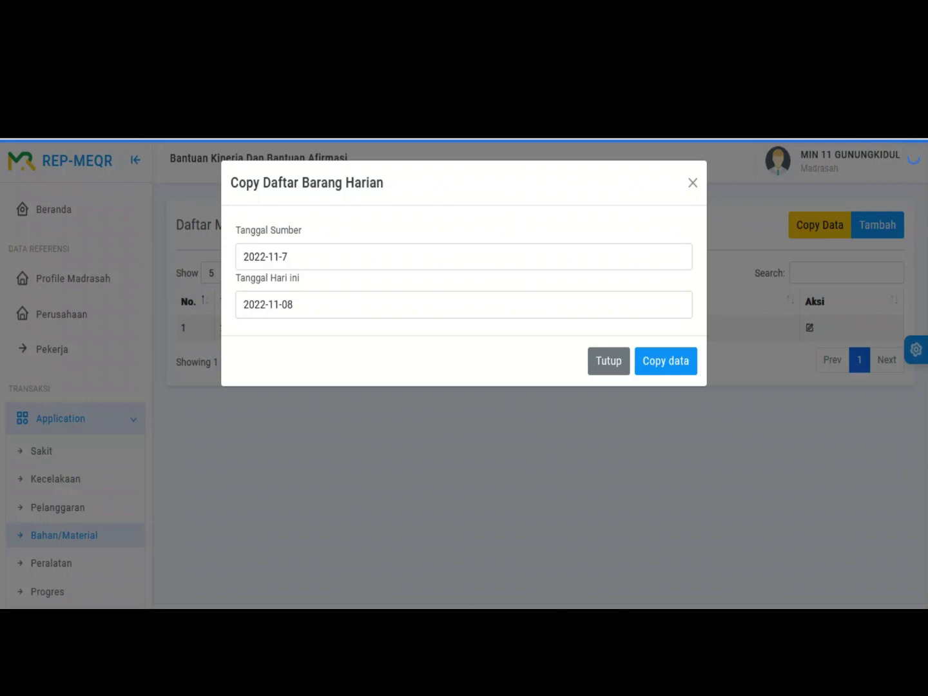
Step: Copy the Pasir Beton entry with source date 8 November and today's date 9 November
click(464, 257)
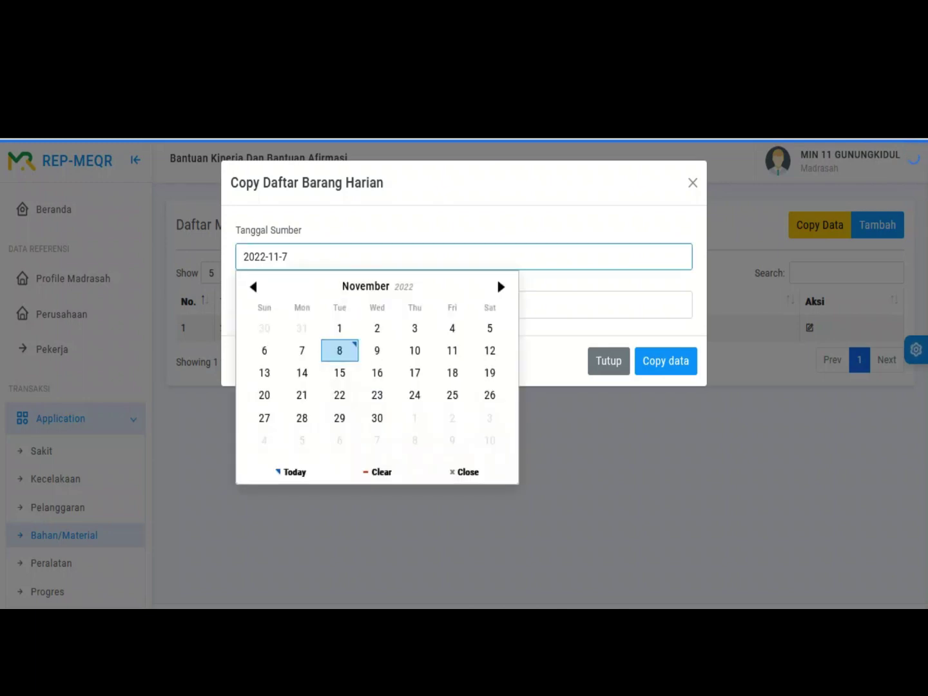
click(339, 350)
click(464, 304)
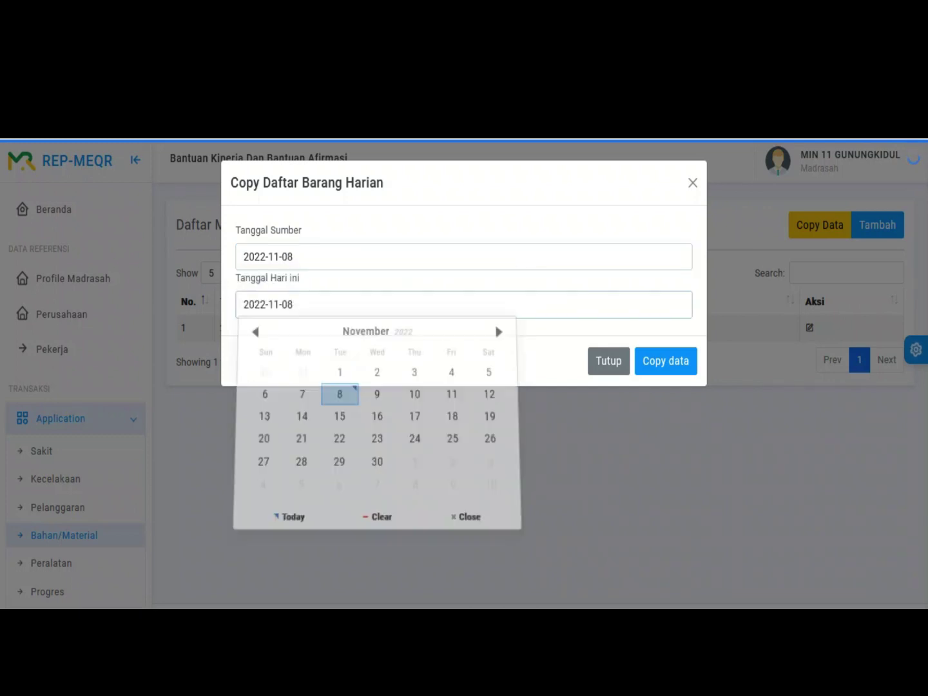
click(377, 399)
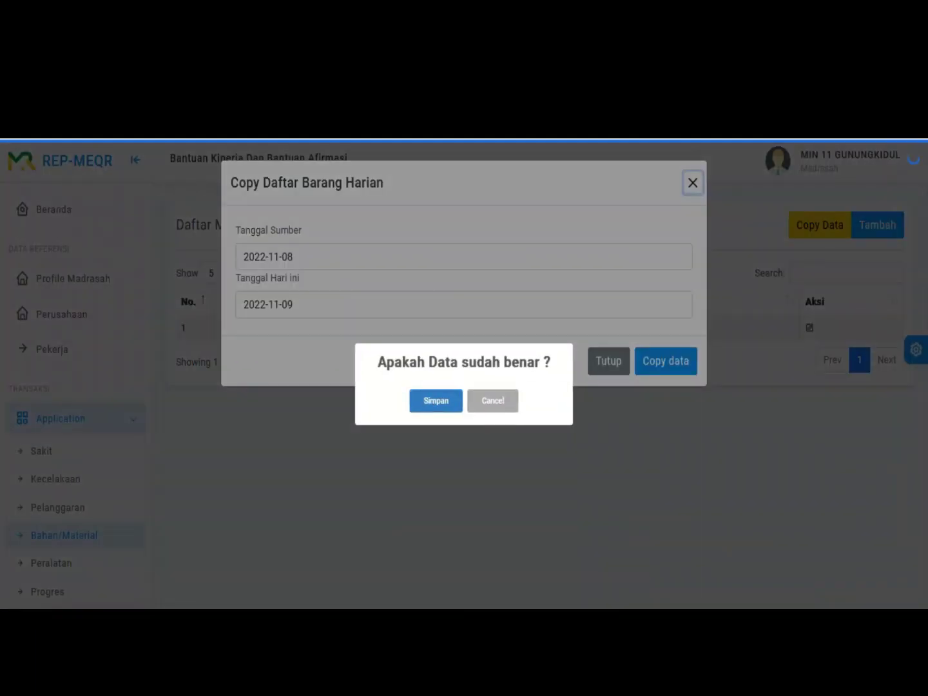
key(Return)
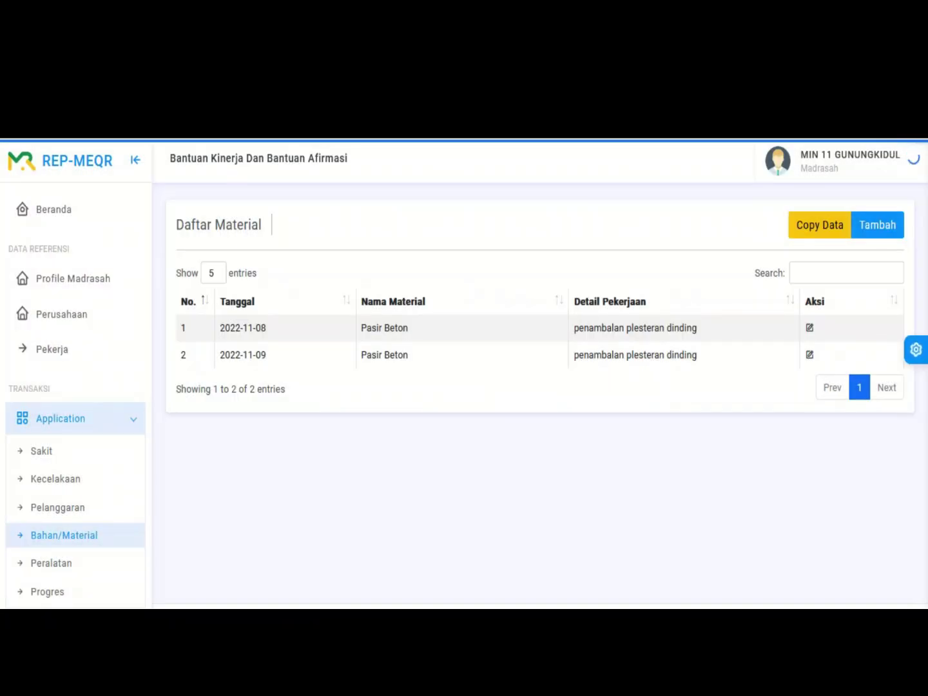
Step: Check the copied 2022-11-09 row, then go to the Peralatan equipment list
drag(220, 354, 266, 354)
click(266, 354)
scroll(75, 396, down, 1)
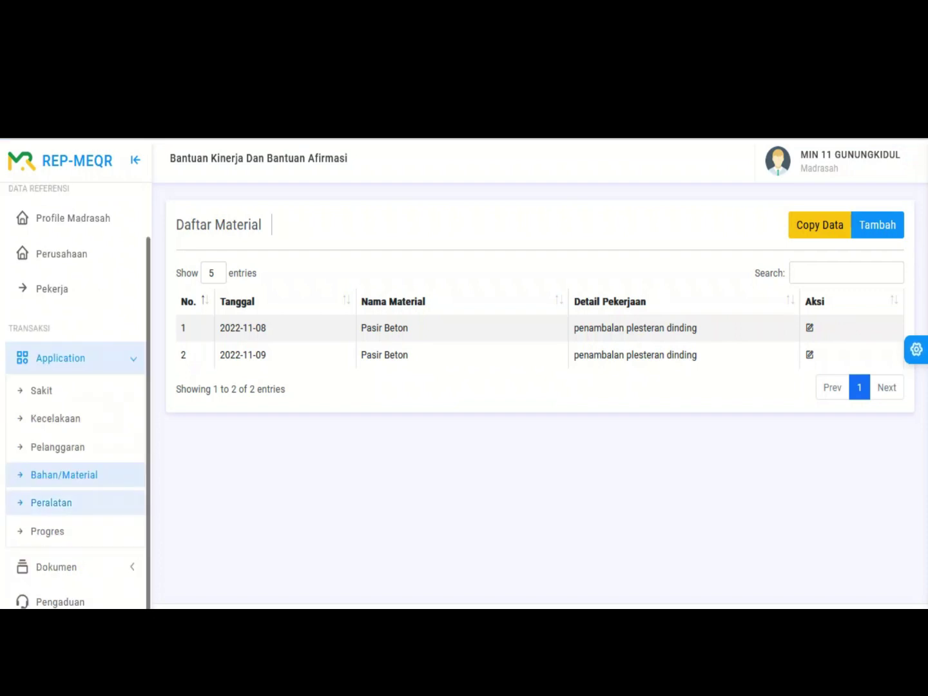
click(51, 503)
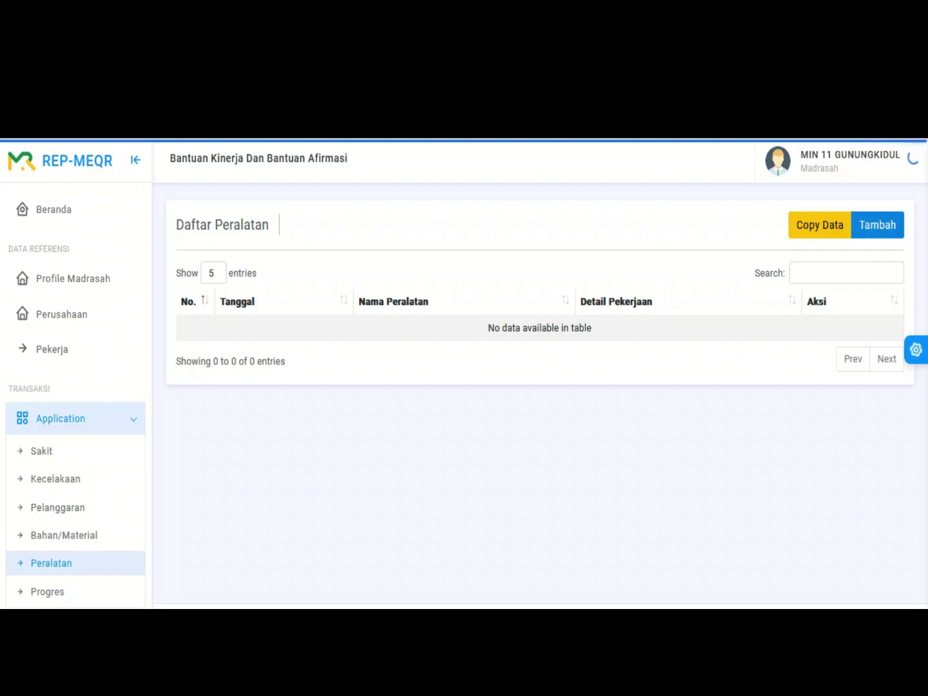
Step: Start a new daily equipment entry with Cangkul as the equipment
click(878, 224)
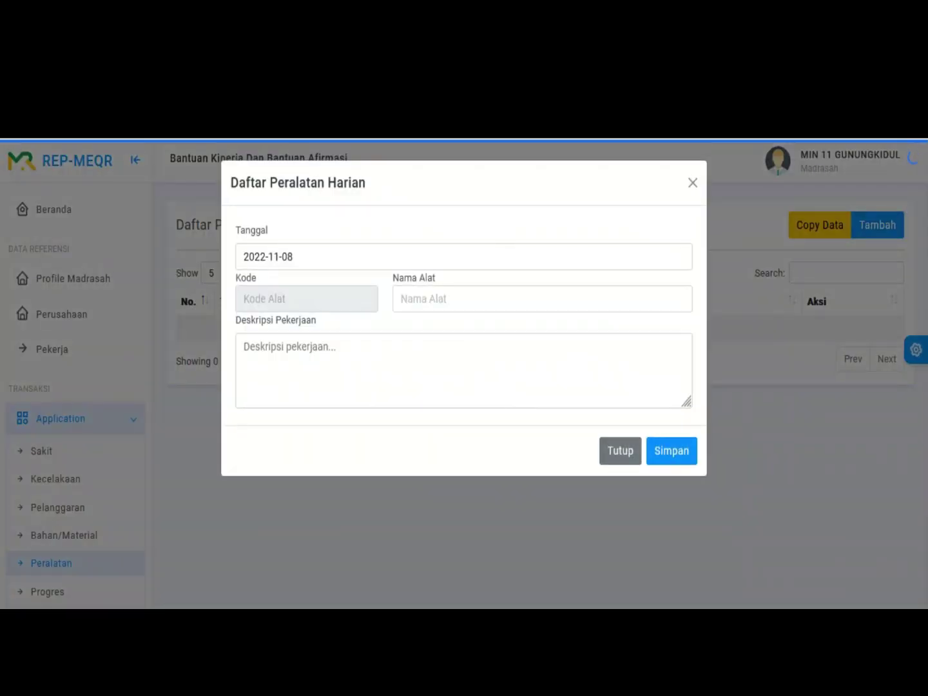
click(451, 298)
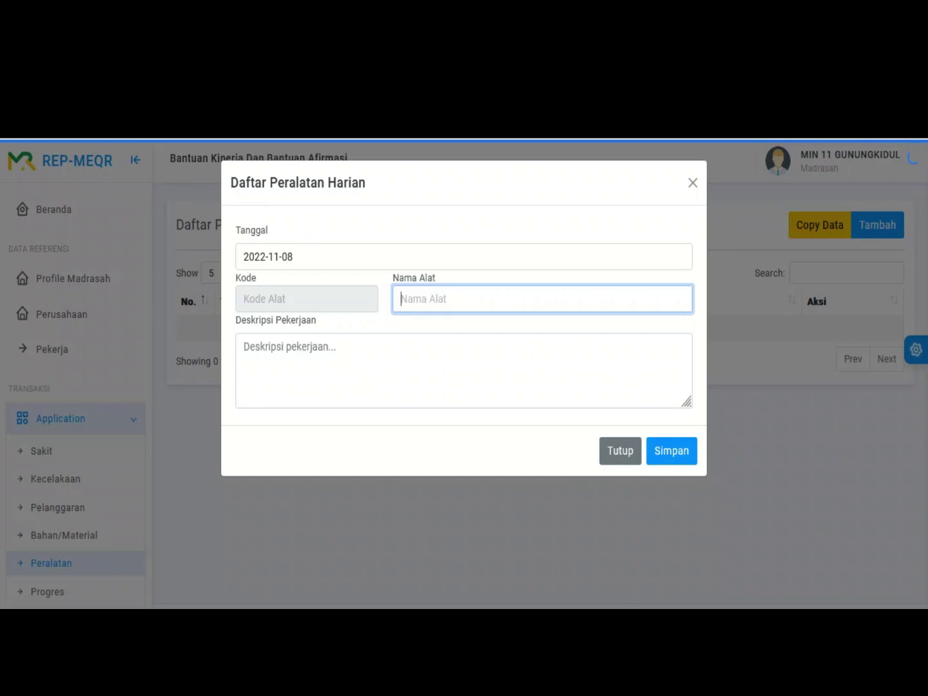
text(cangk)
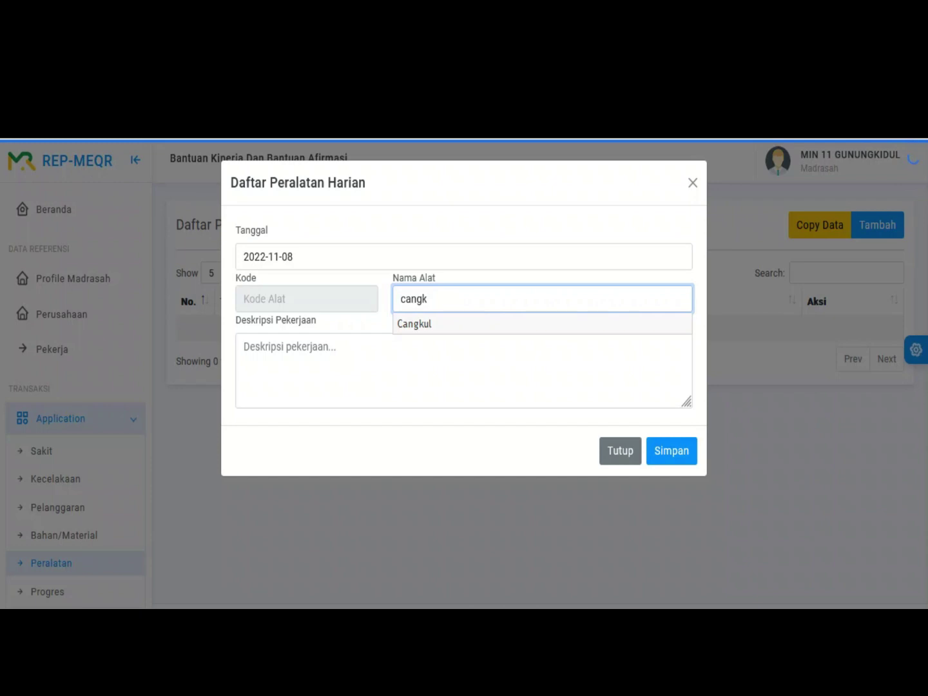
key(Down)
key(Return)
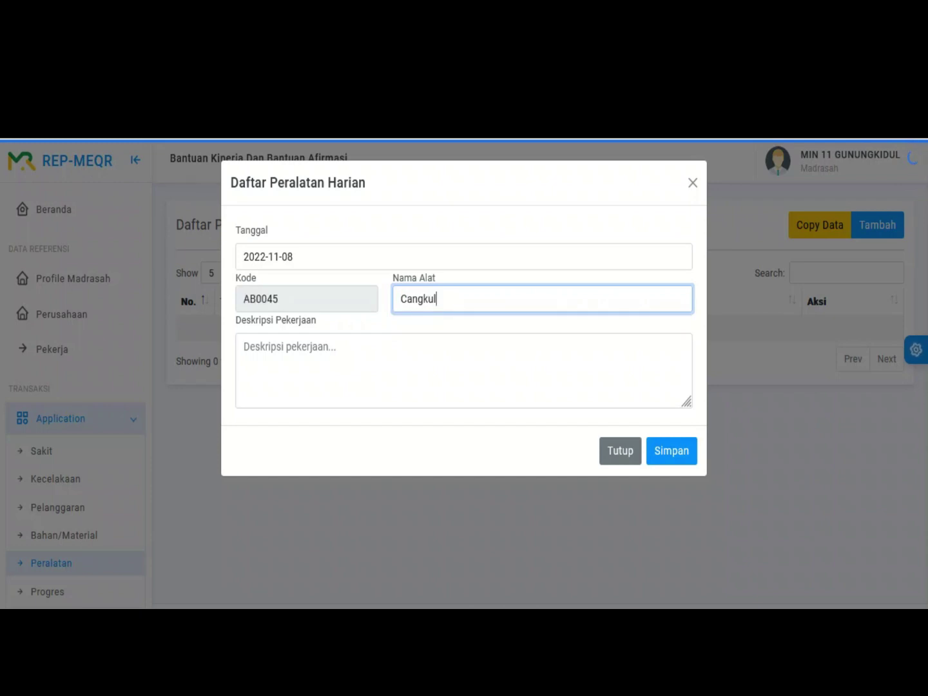
Step: Describe it as 'untuk mengaduk semen pada pekerjaan plester dinding' and save the entry
click(244, 346)
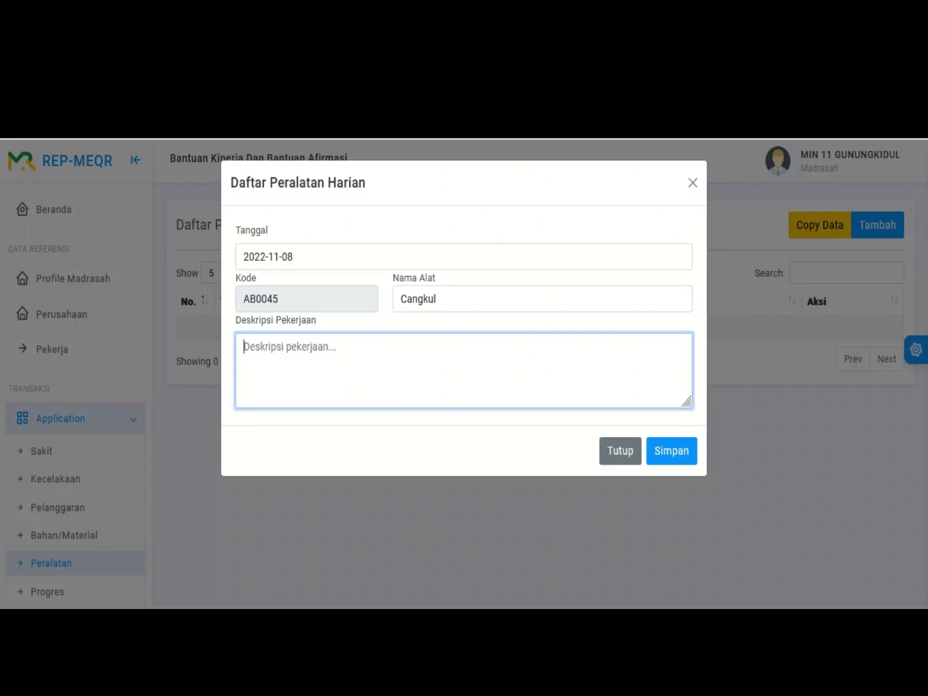
text(untuk mn)
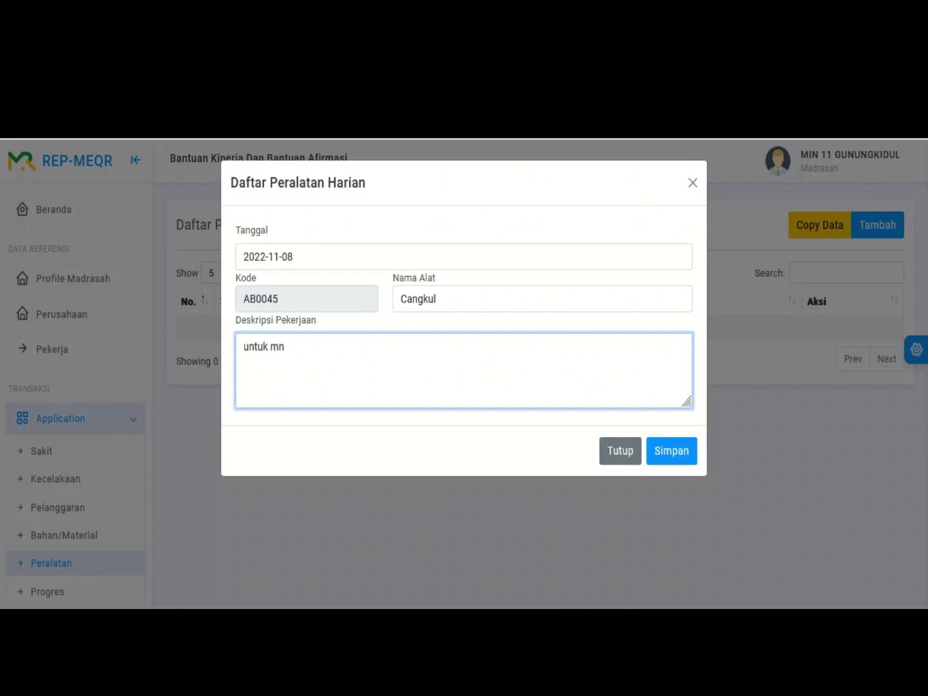
key(BackSpace)
text(engaduk semen pada)
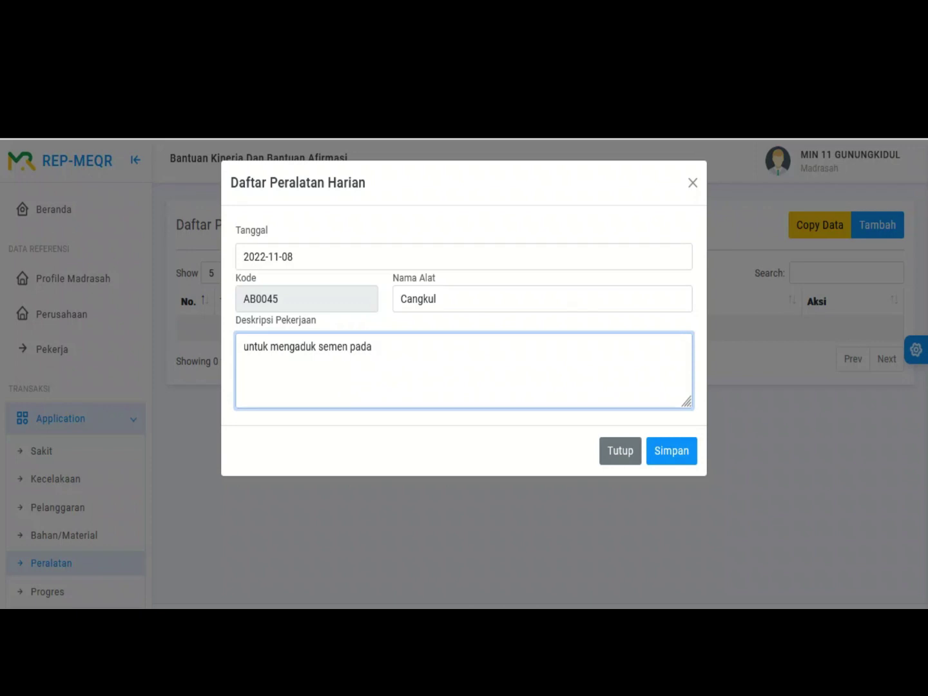
text( pekerjaan plester dinding)
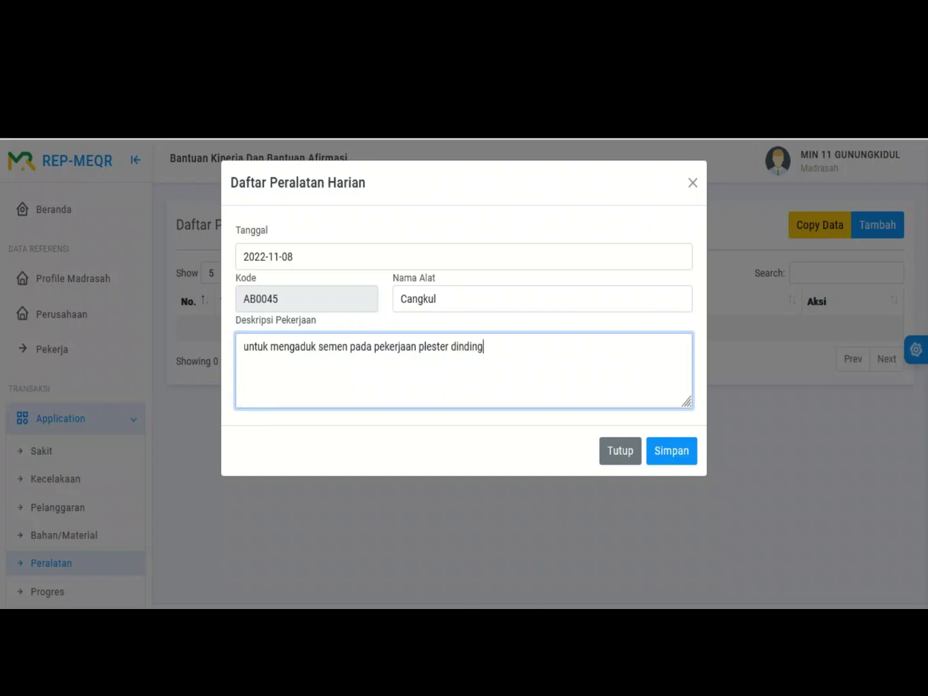
click(672, 451)
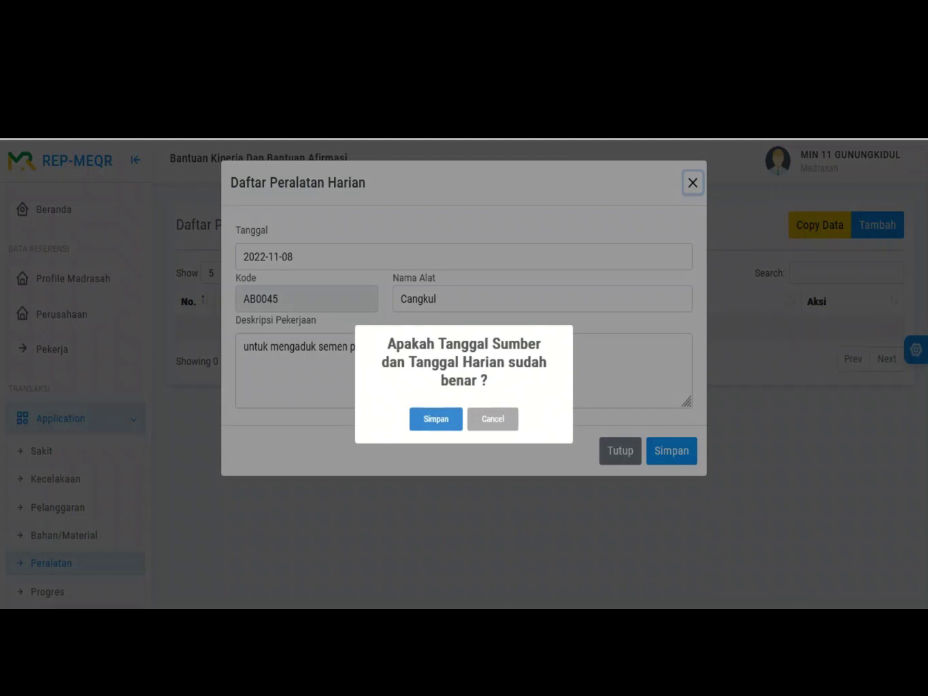
key(Return)
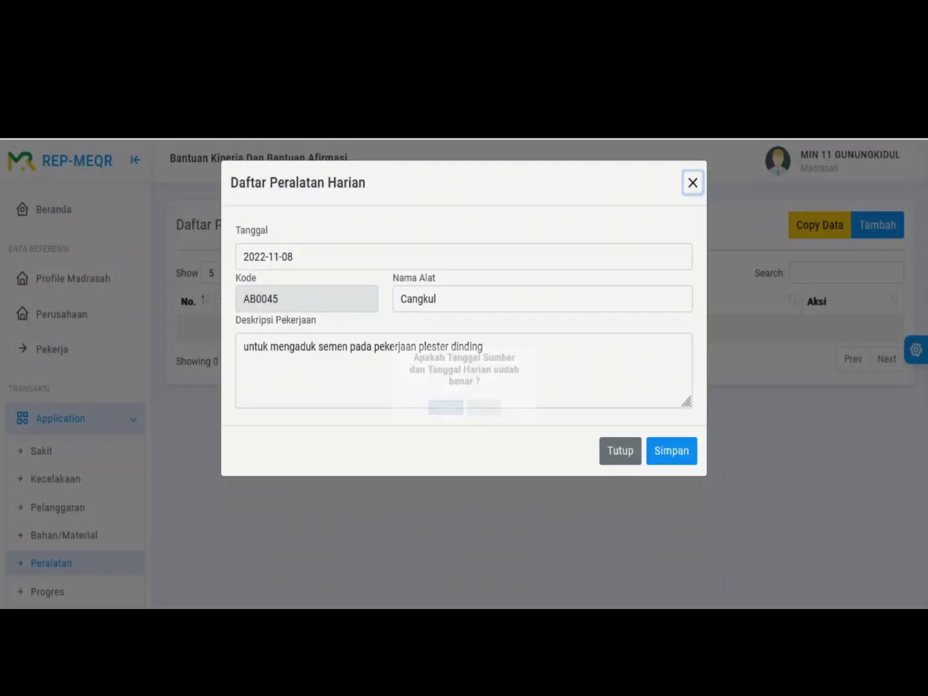
key(Return)
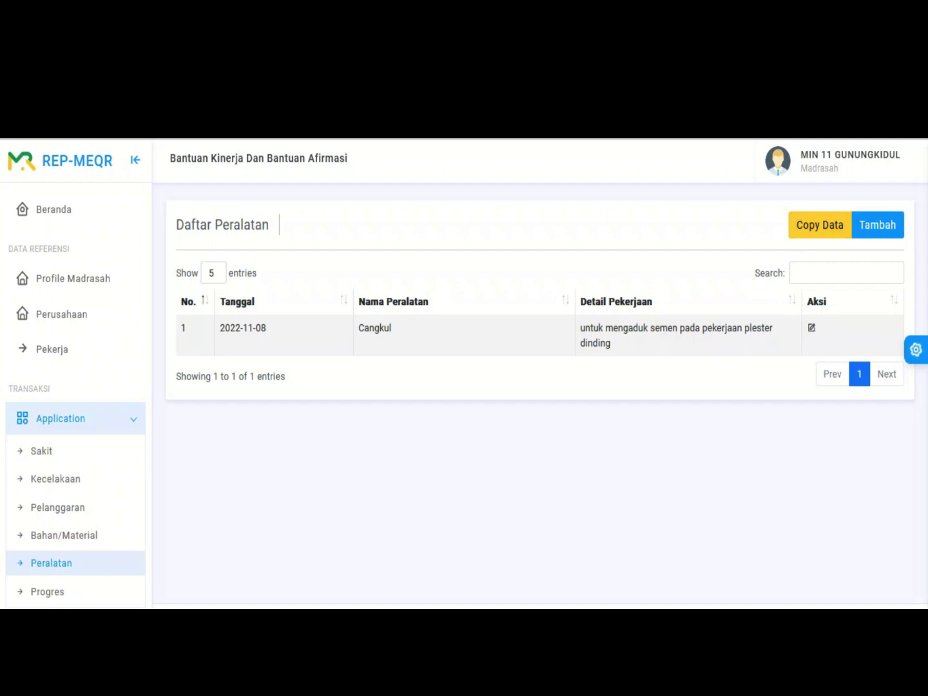
Step: Copy the Cangkul equipment entry from 2022-11-08 to 2022-11-09 and confirm
click(820, 224)
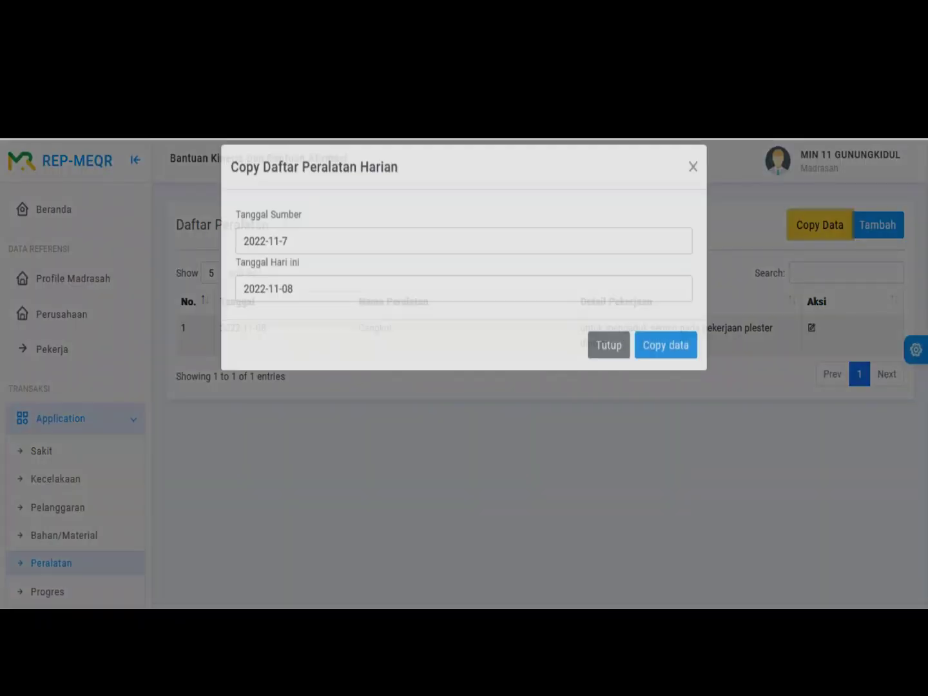
click(323, 257)
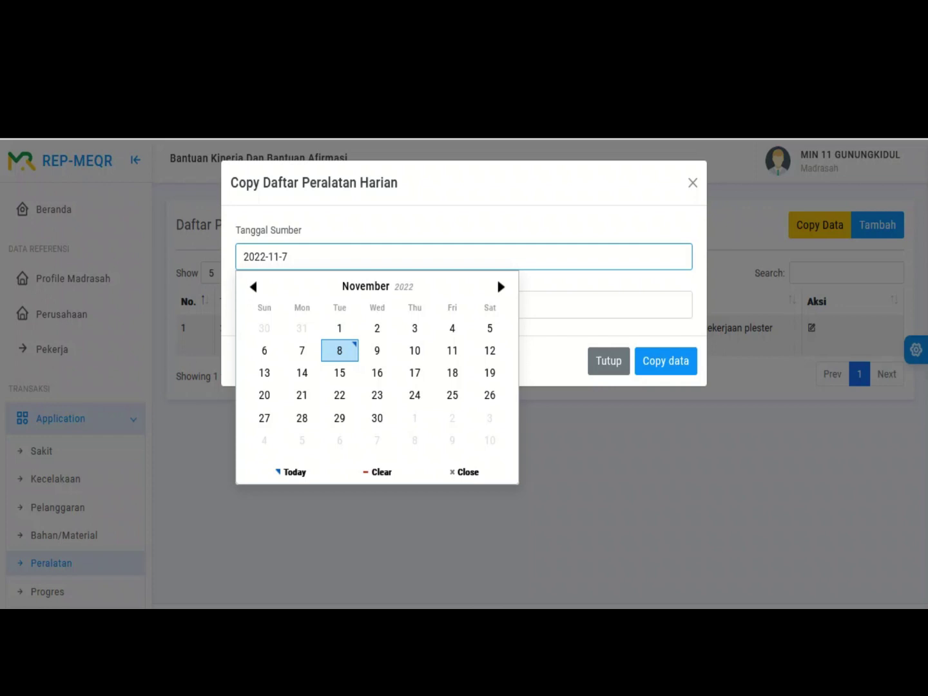
click(340, 350)
click(322, 304)
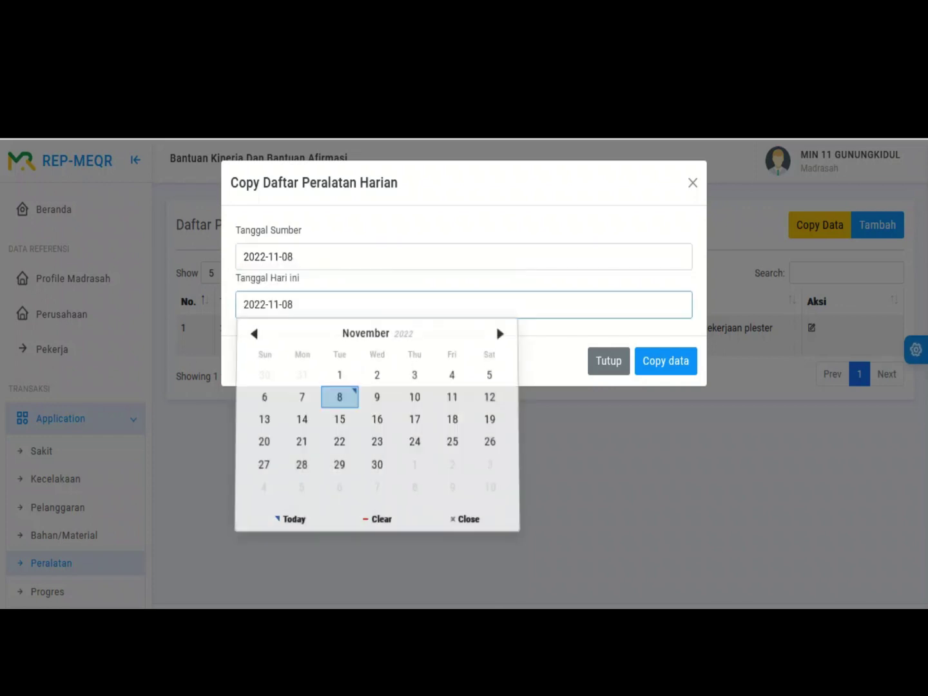
click(377, 396)
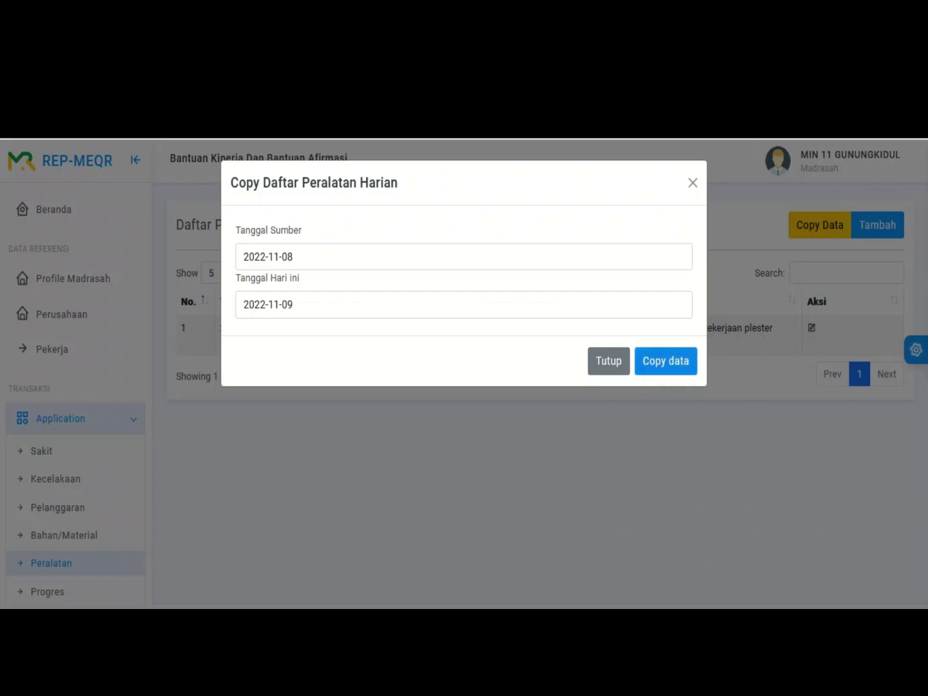
click(666, 360)
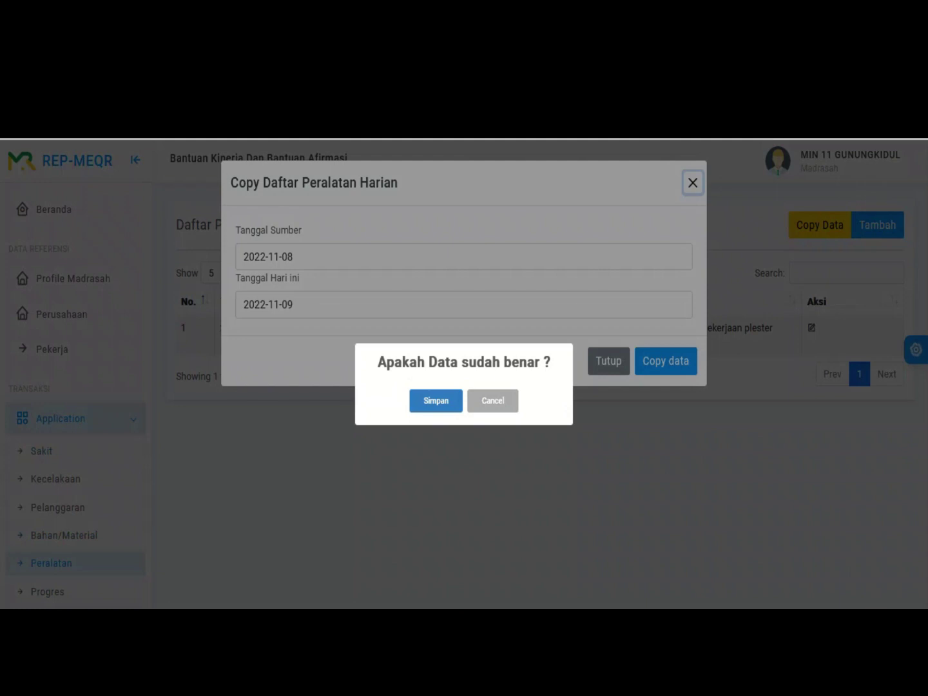
click(436, 401)
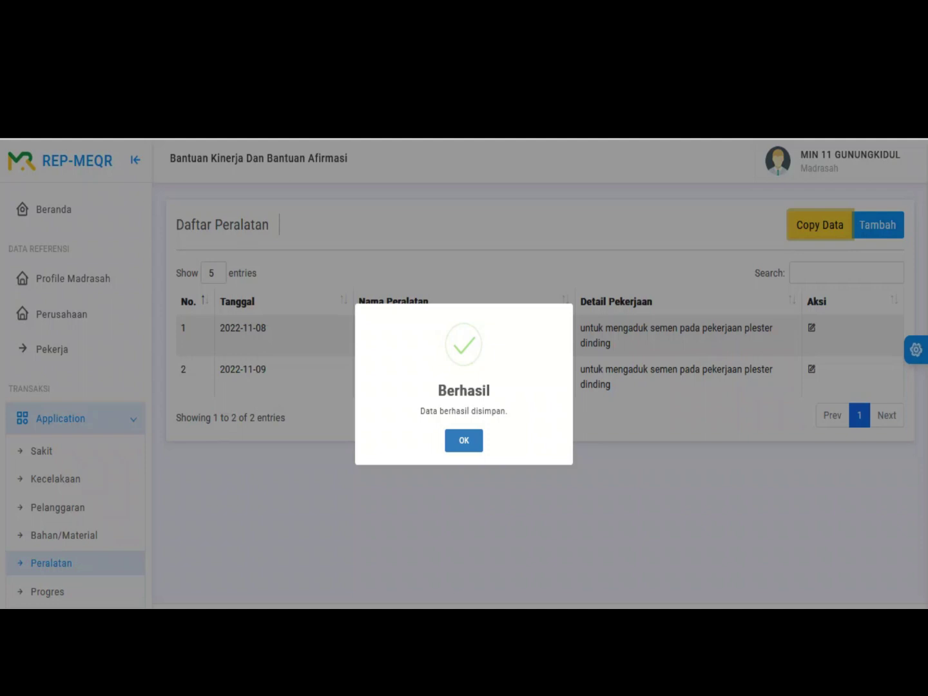
key(Return)
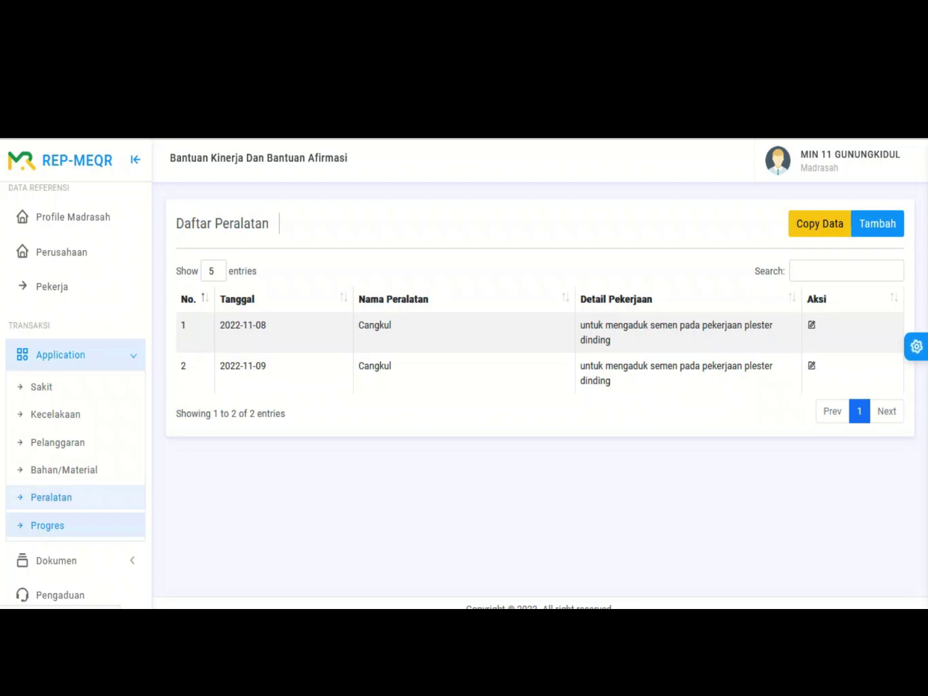
Step: Go to the Progres page from the Application section of the sidebar
click(47, 525)
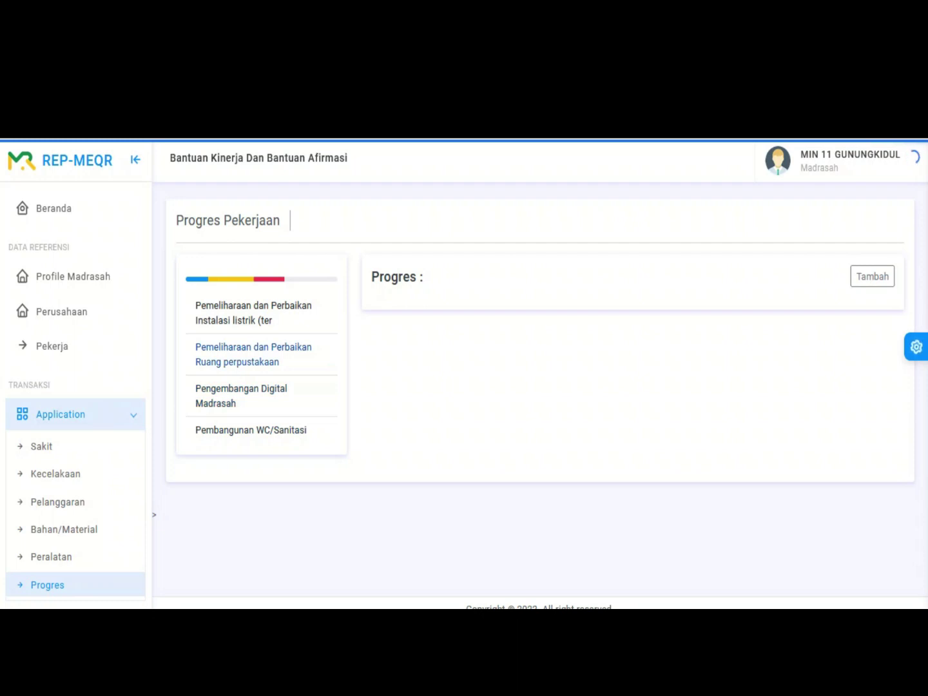
Step: For the Ruang perpustakaan project, add a progress entry dated 8 Nov 2022 at Progres 0 %
click(253, 354)
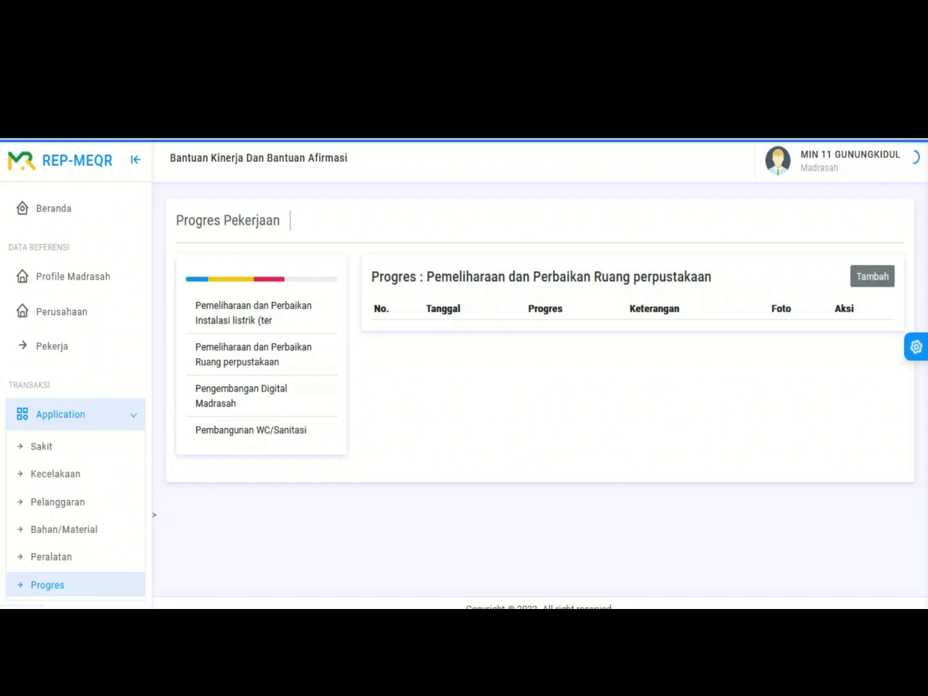
click(872, 275)
click(457, 262)
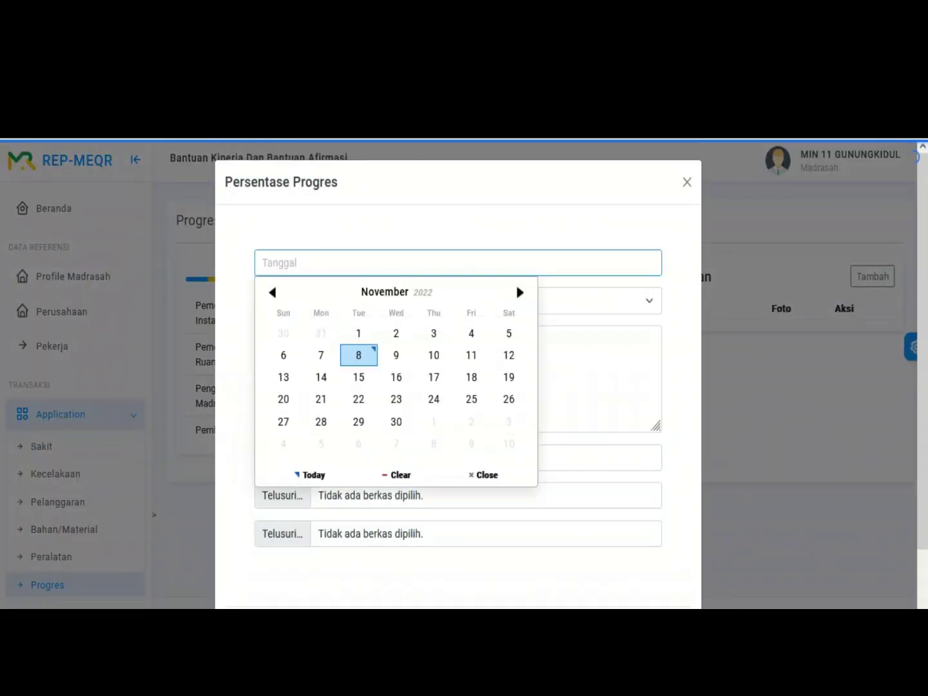
click(358, 354)
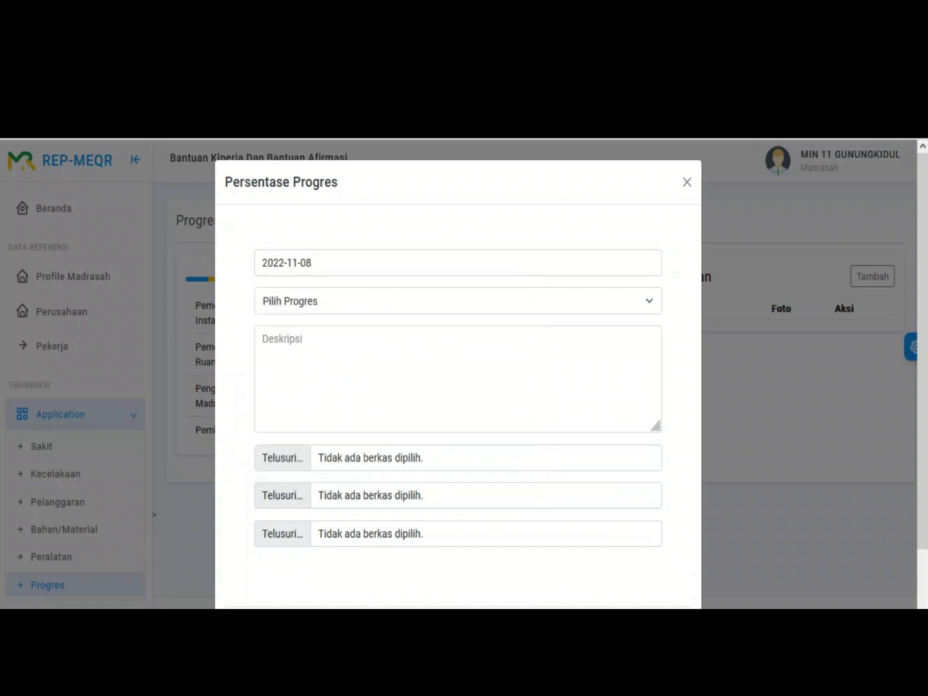
click(457, 301)
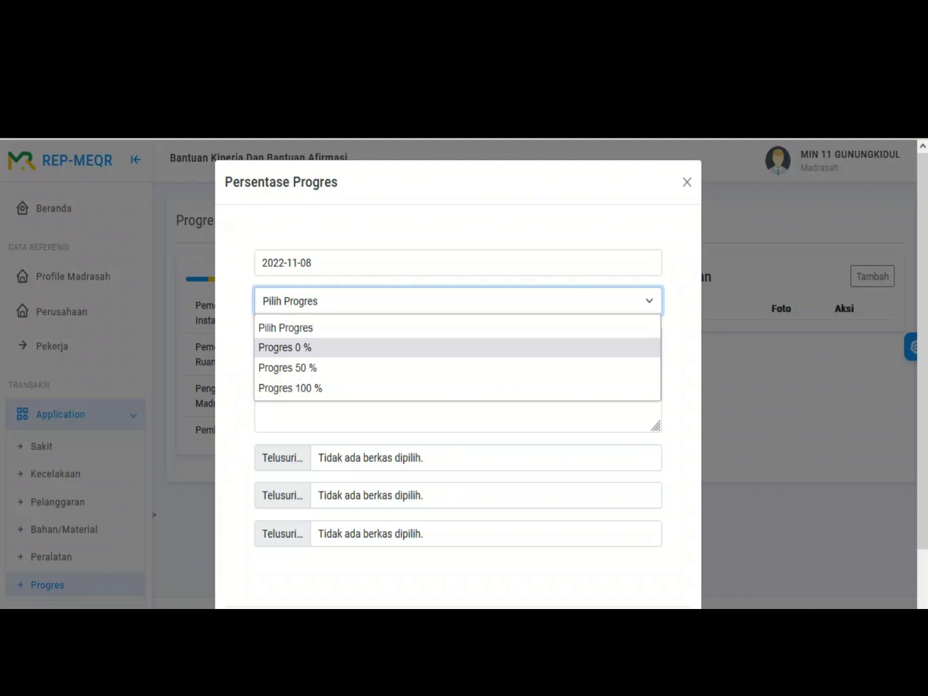
click(285, 348)
Step: Enter the description 'kondisi saat sebelum pekerjaan dimulai'
click(457, 377)
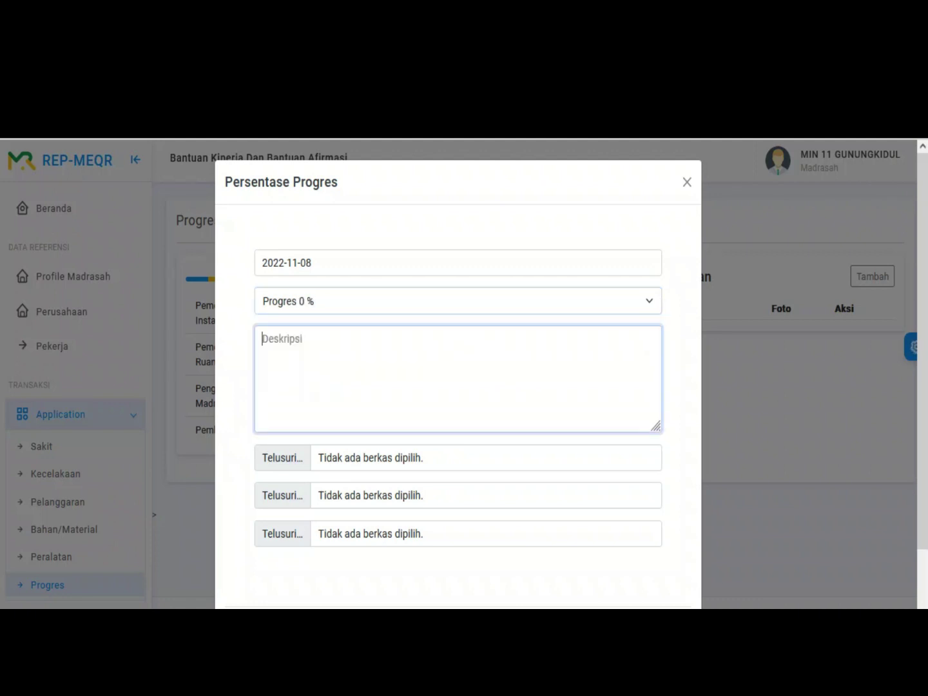
text(d)
key(BackSpace)
text(kondisi saat sebelum pekerjaan dimulai)
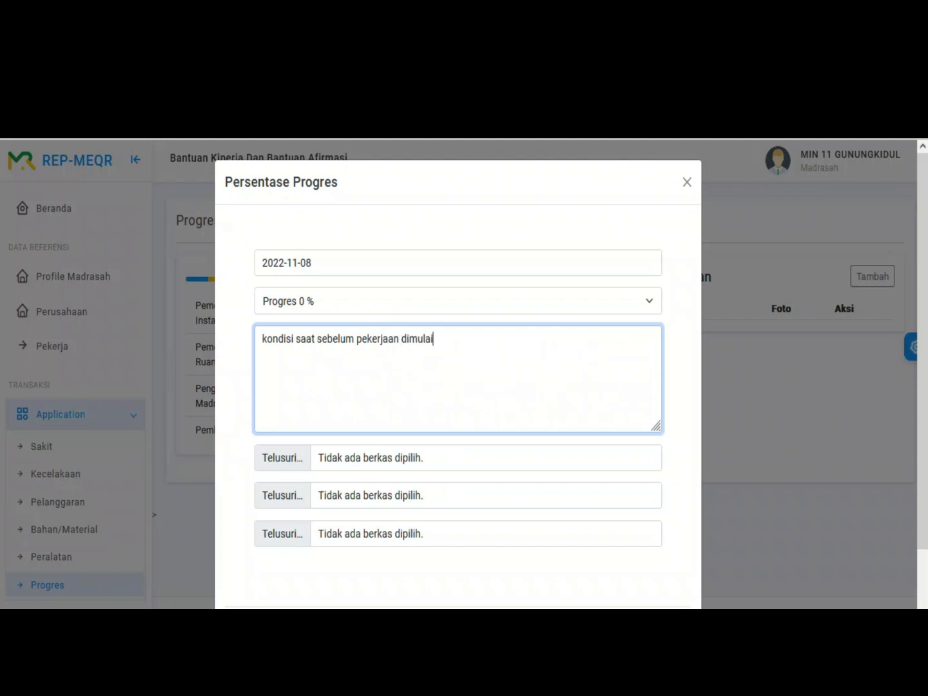
scroll(458, 373, down, 1)
Step: Attach joshua-sortino-XMcoTHgNcQA-unsplash.jpg from the Pictures folder to the first photo slot
click(277, 393)
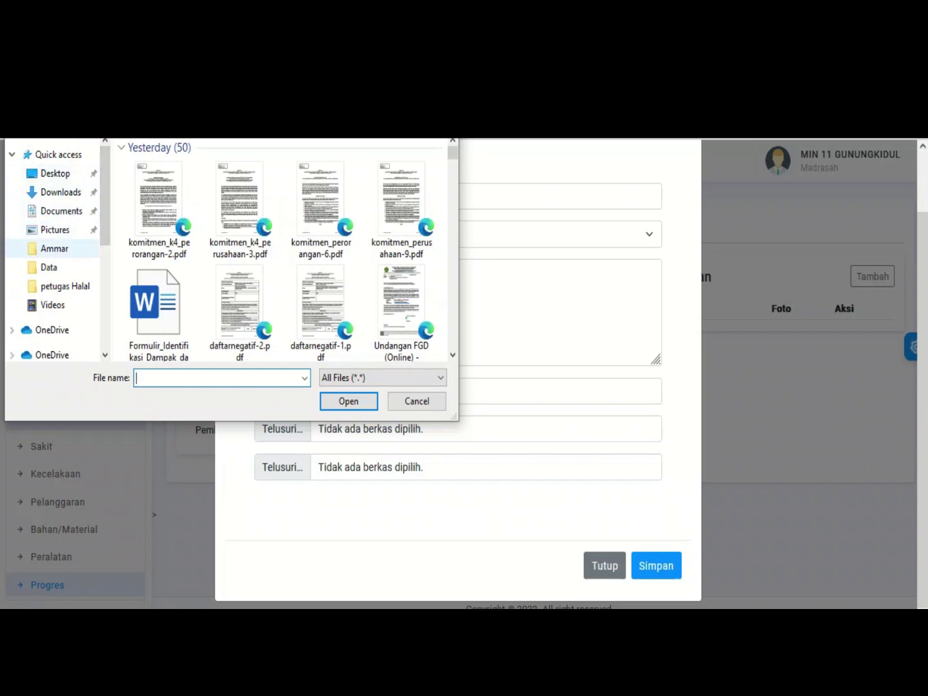
click(54, 229)
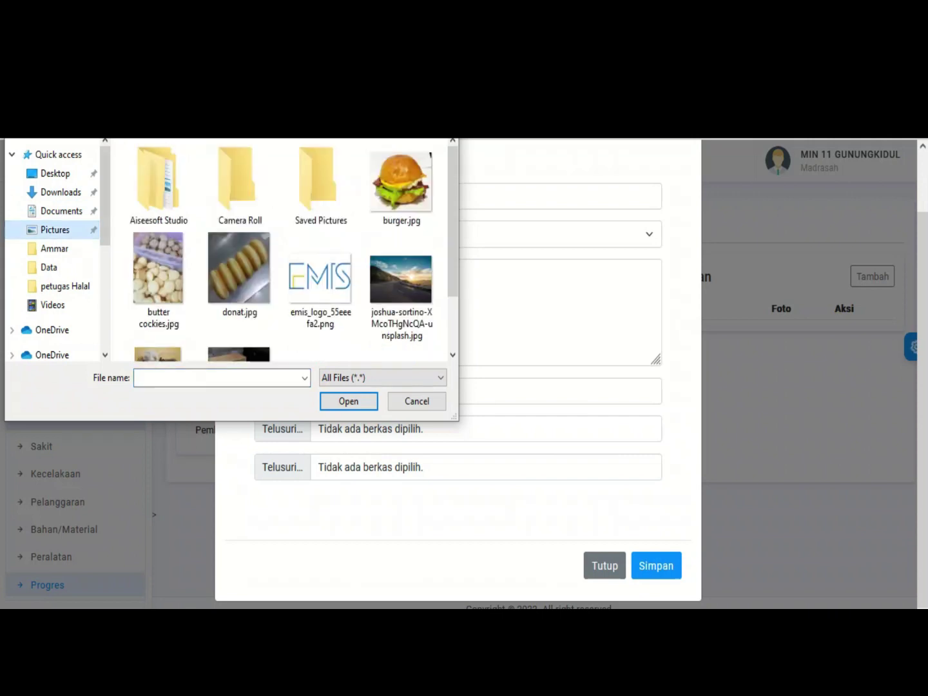
scroll(280, 252, down, 1)
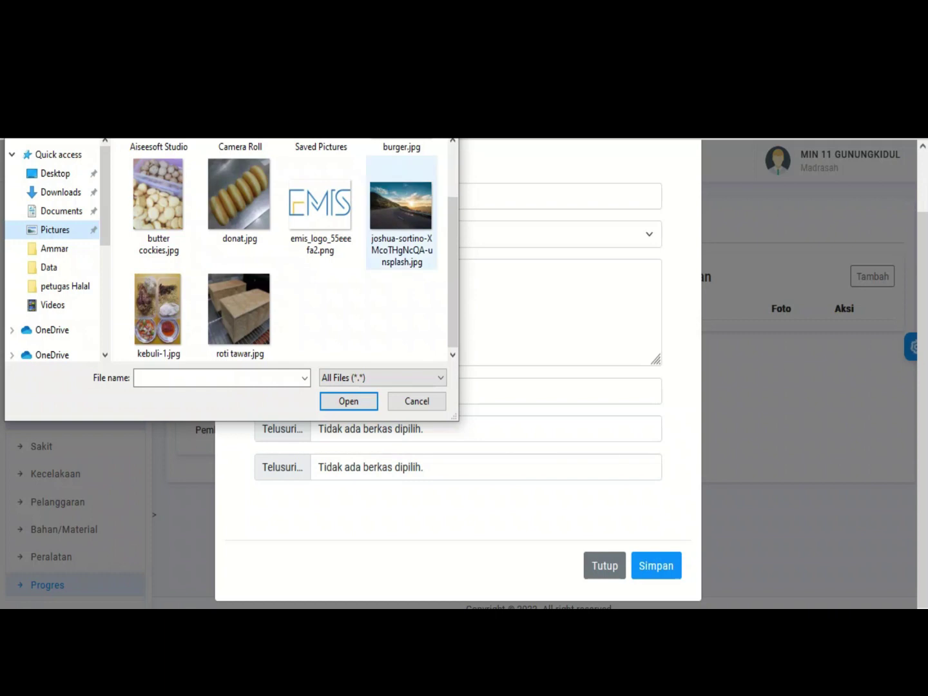
click(401, 213)
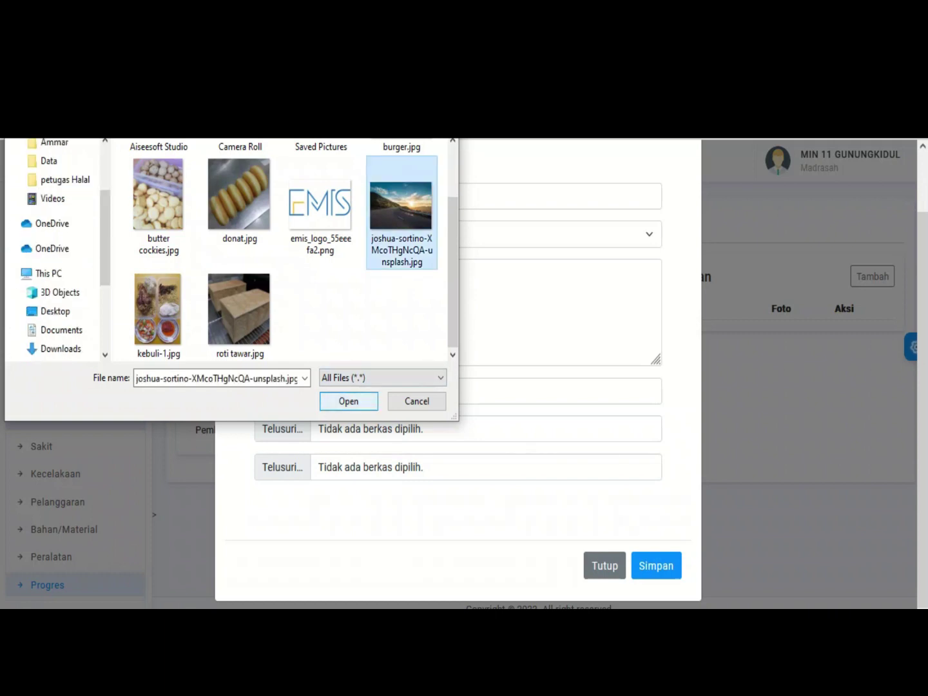
key(Return)
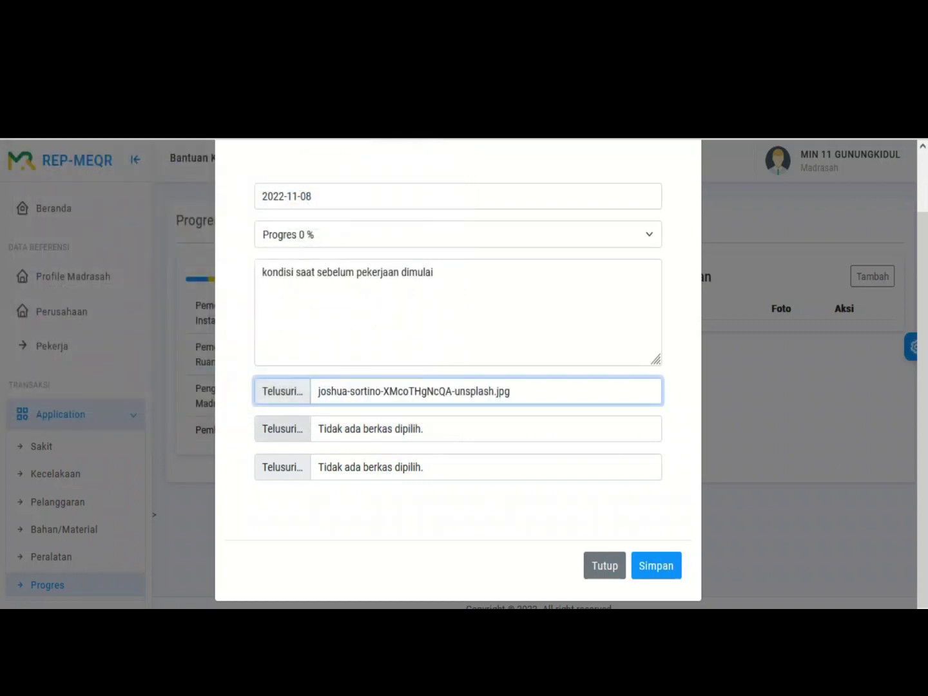
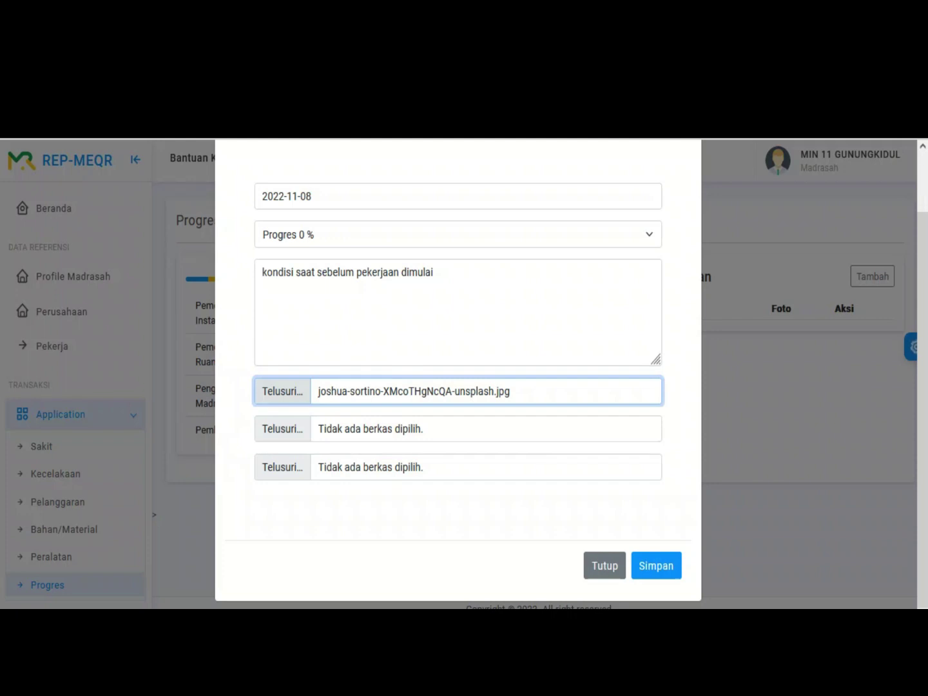
Step: Save the 0% progress entry dated 8 Nov 2022 with its photo, confirming and dismissing the success message
click(656, 565)
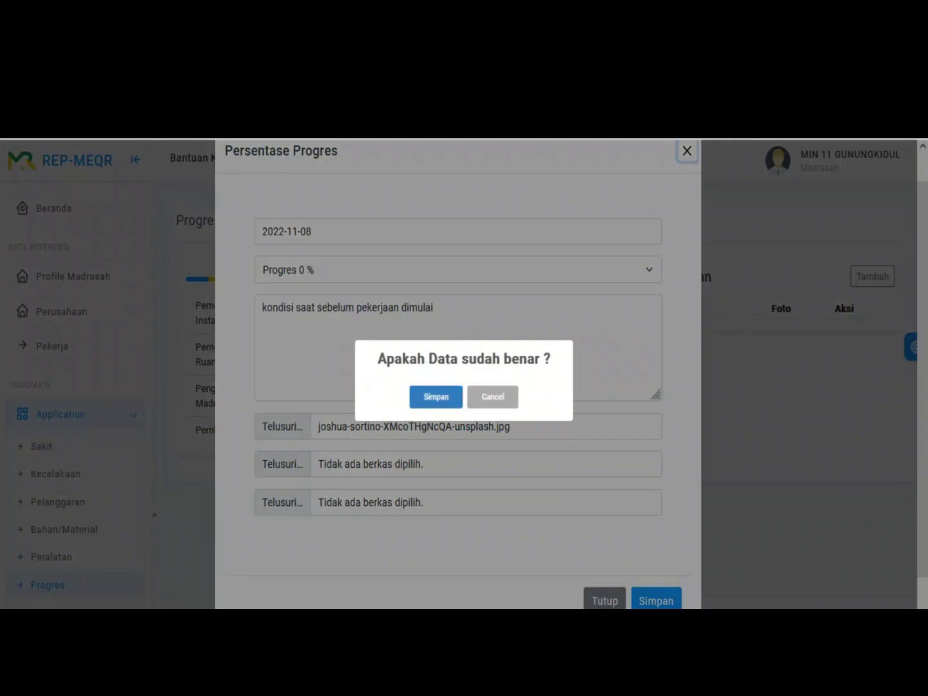
key(Return)
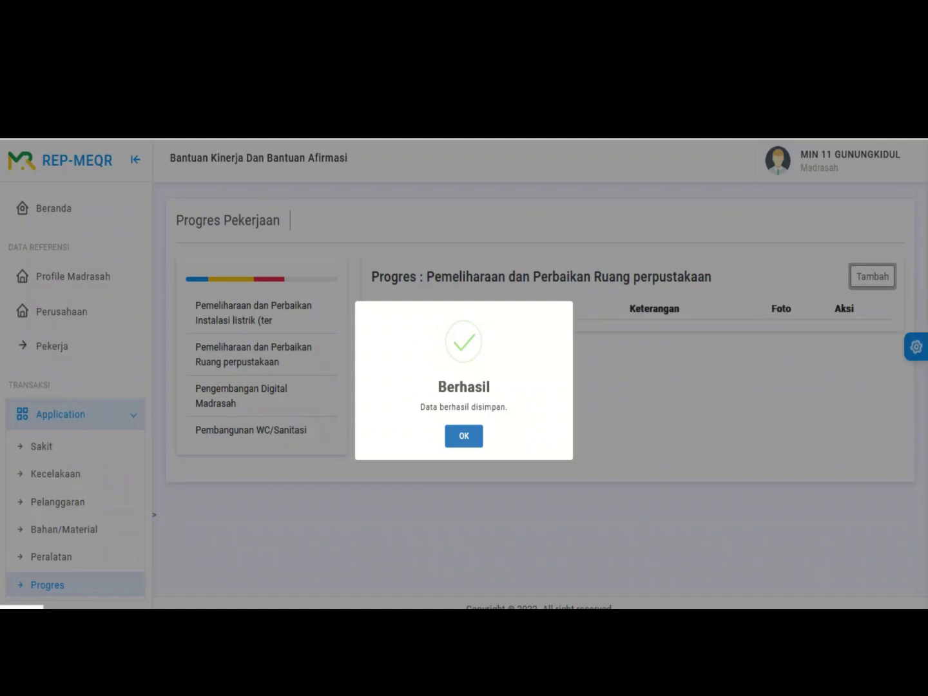
key(Return)
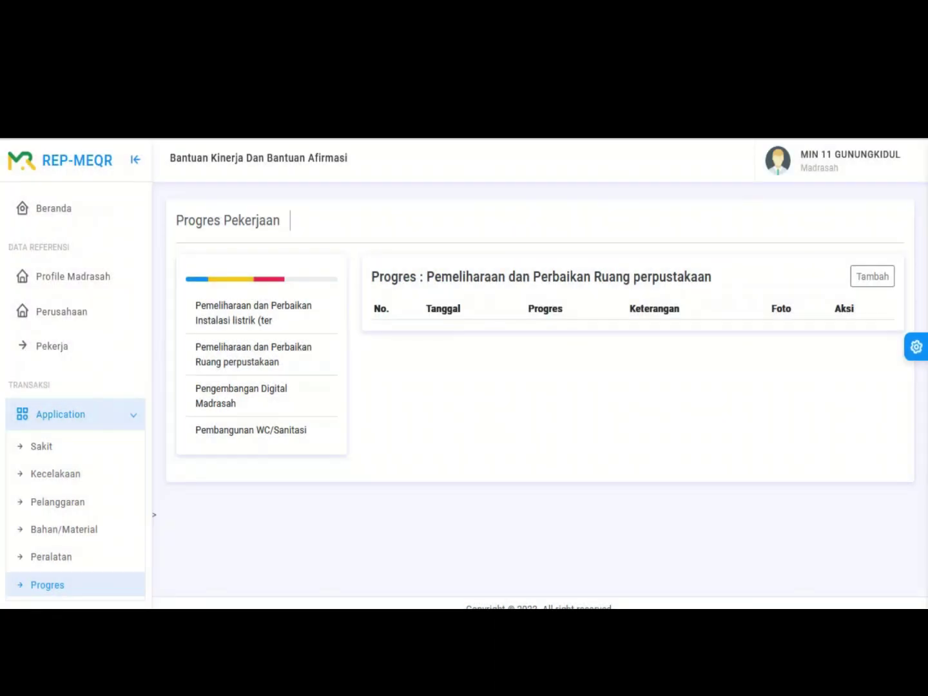
Step: Reload the Ruang perpustakaan repair progress table under Pengembangan Digital Madrasah to check the 0.00% entry
click(241, 395)
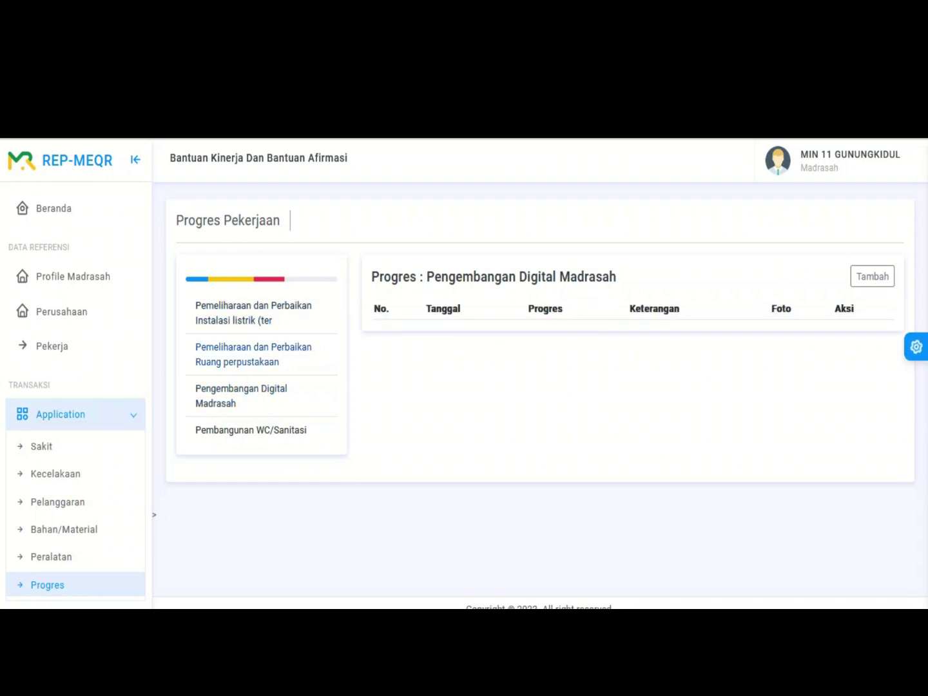
click(253, 354)
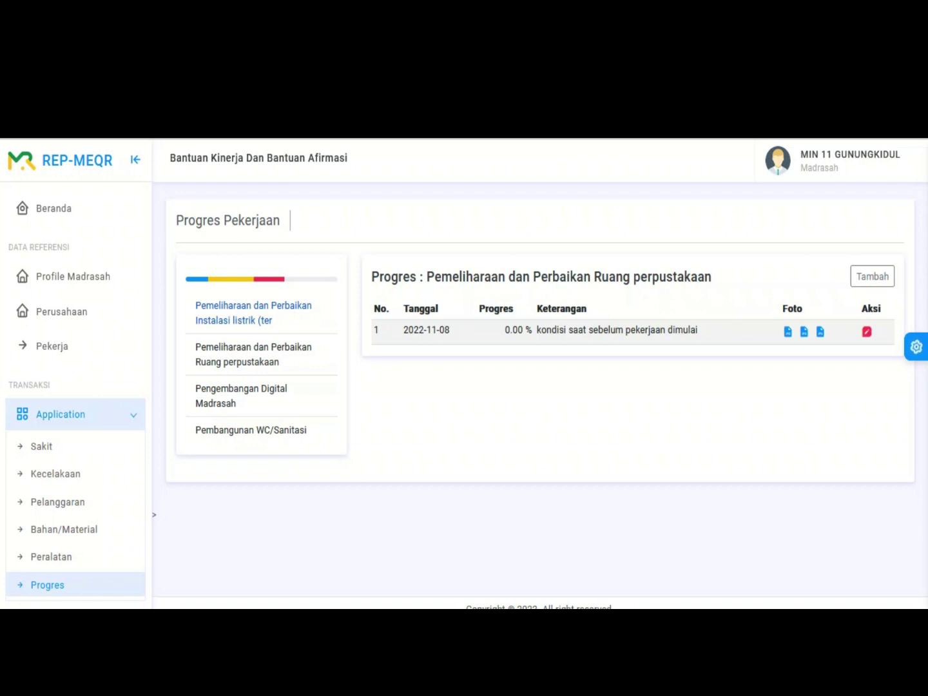
scroll(75, 396, down, 2)
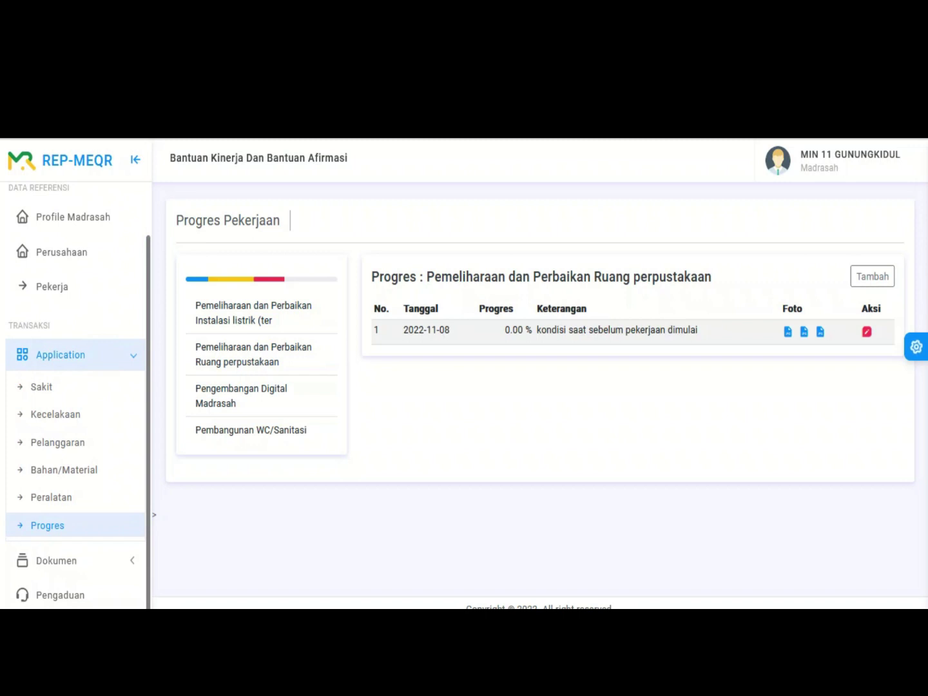
scroll(75, 397, up, 2)
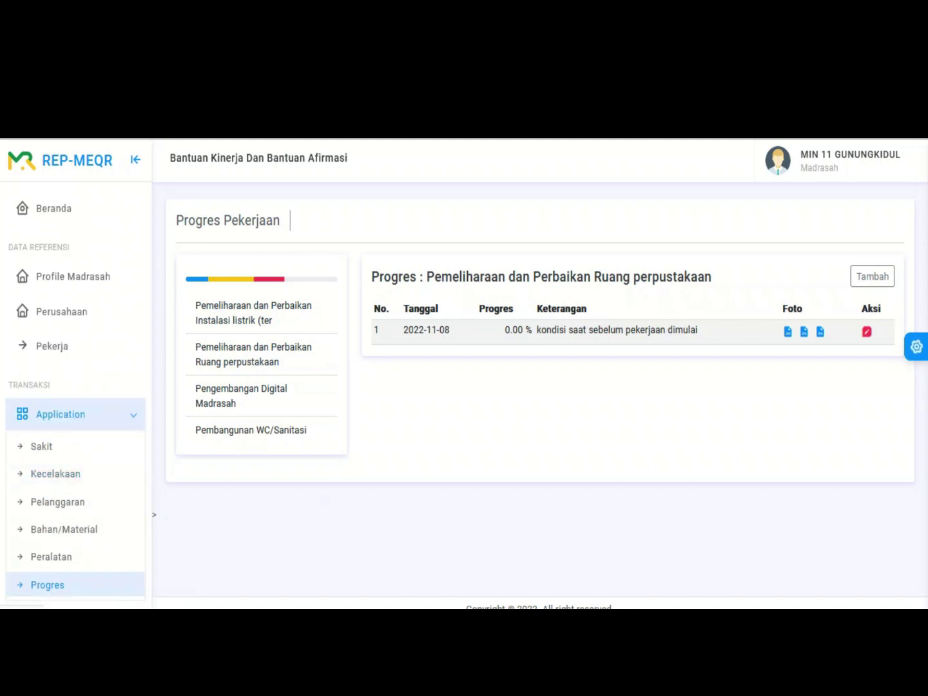
Step: Open the Daftar Dokumen list, view the Kode Etik Tenaga Kerja PDF, then return to the list
click(76, 414)
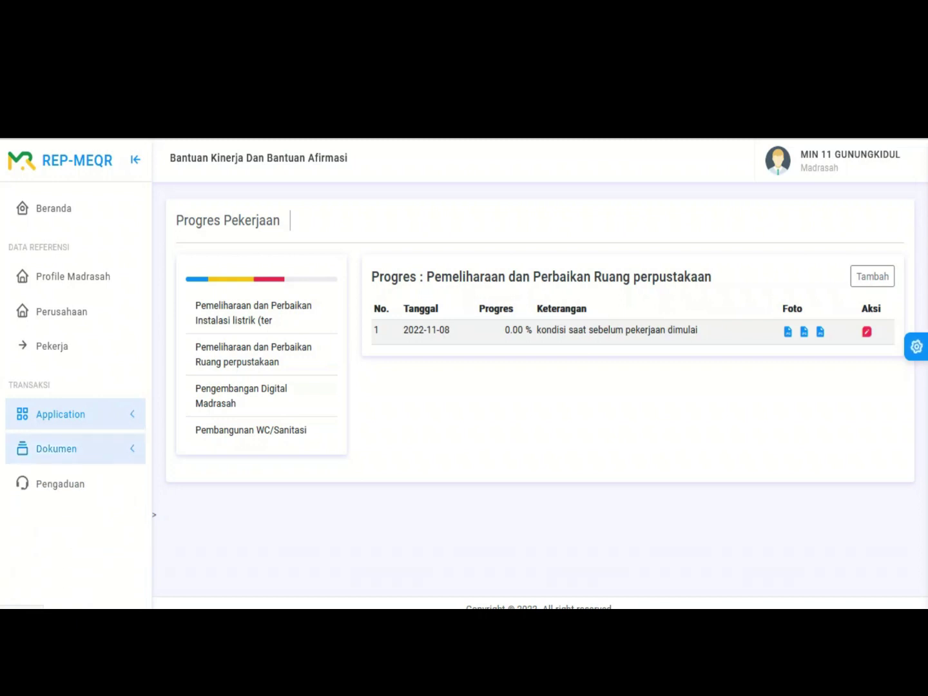
click(75, 448)
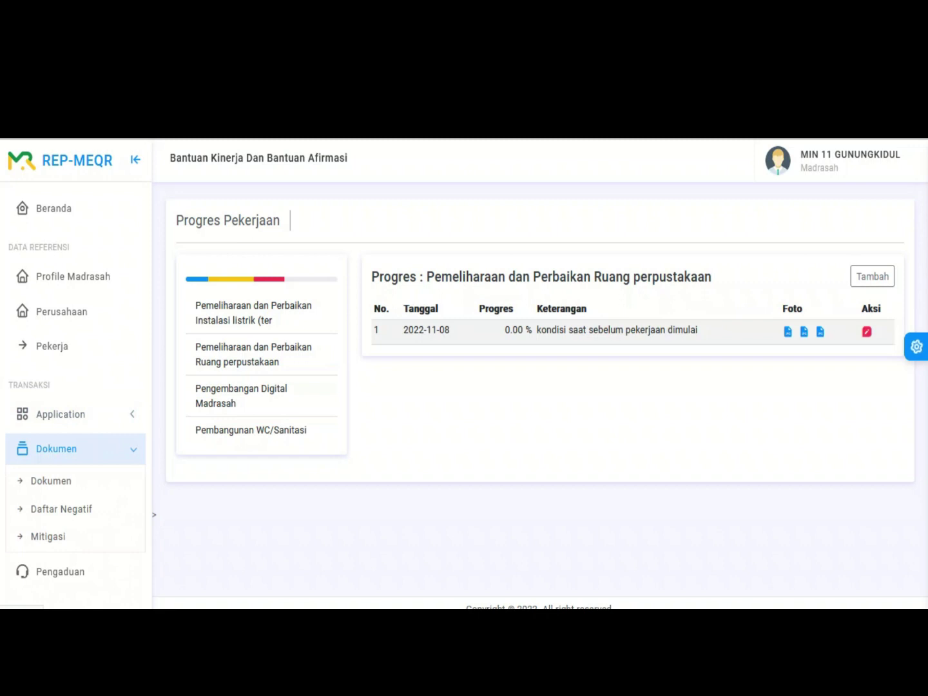
click(51, 480)
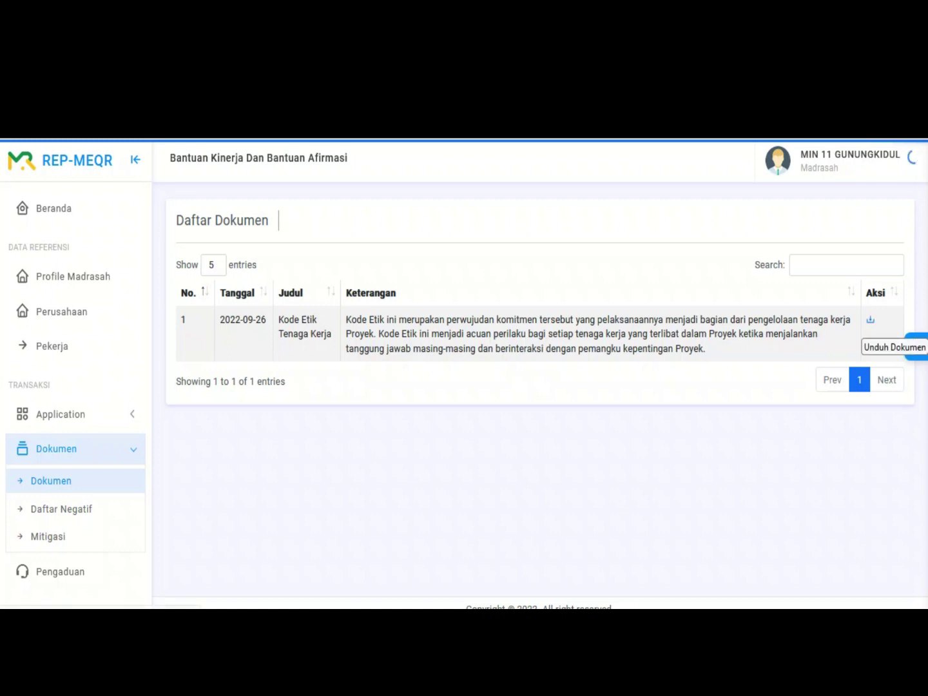
click(869, 320)
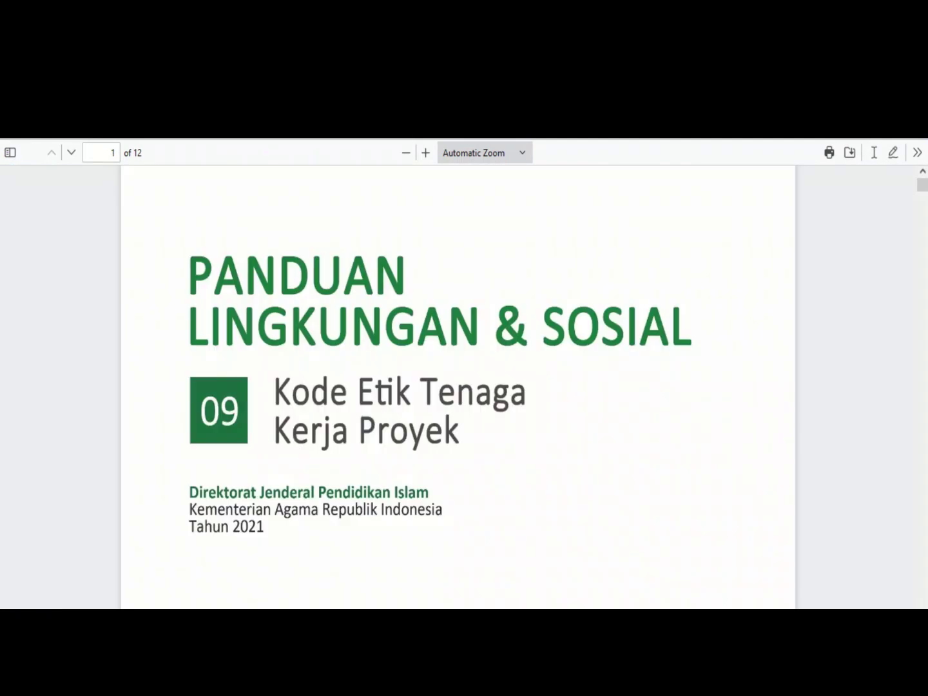
key(alt+Left)
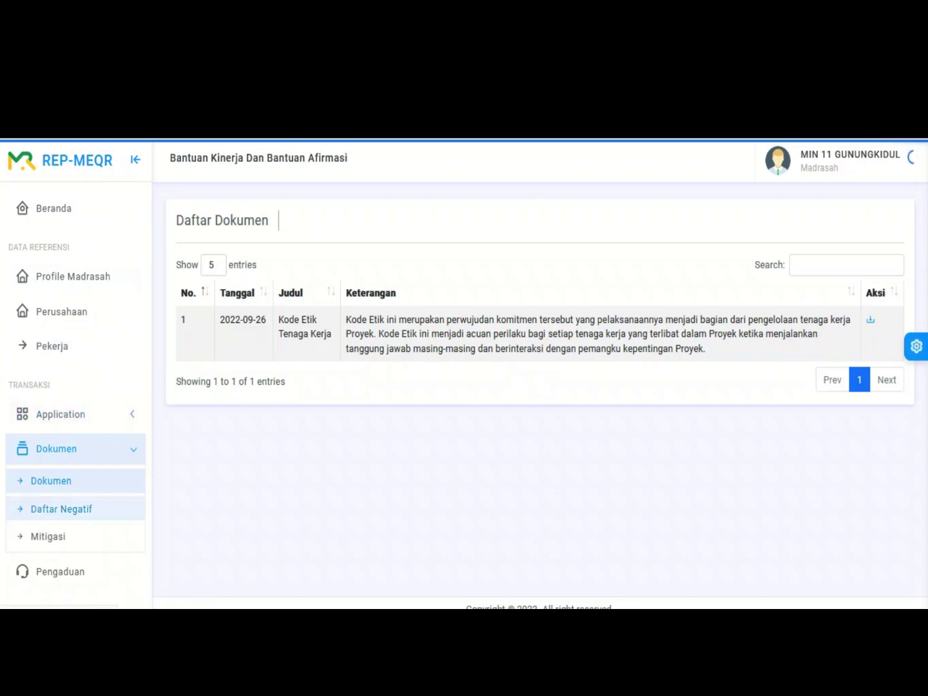
click(74, 448)
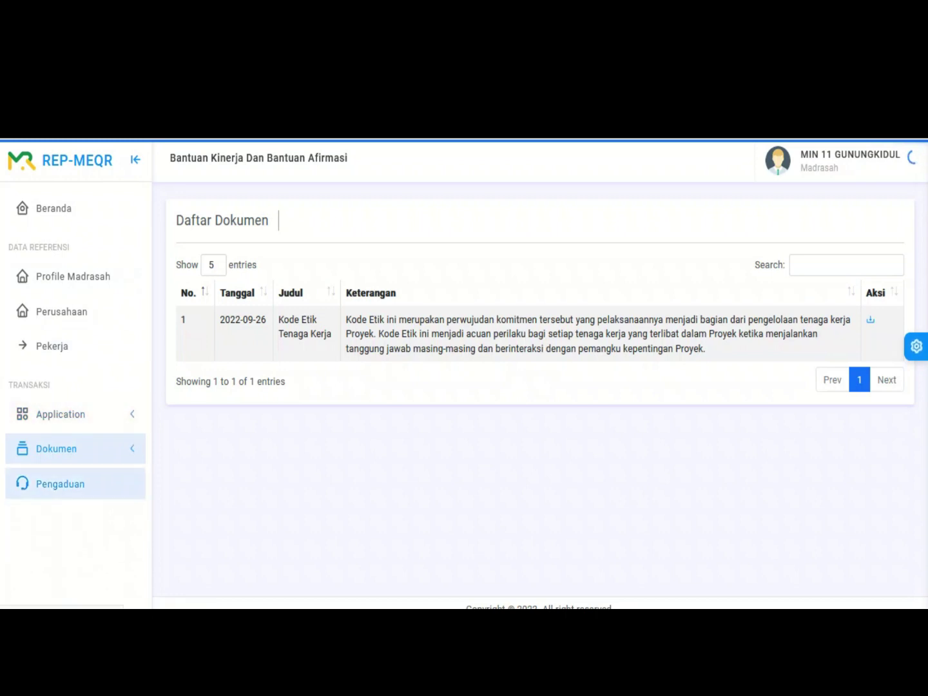
Step: Start a new complaint from the Pengaduan list and enter the receiving officer's name
click(60, 483)
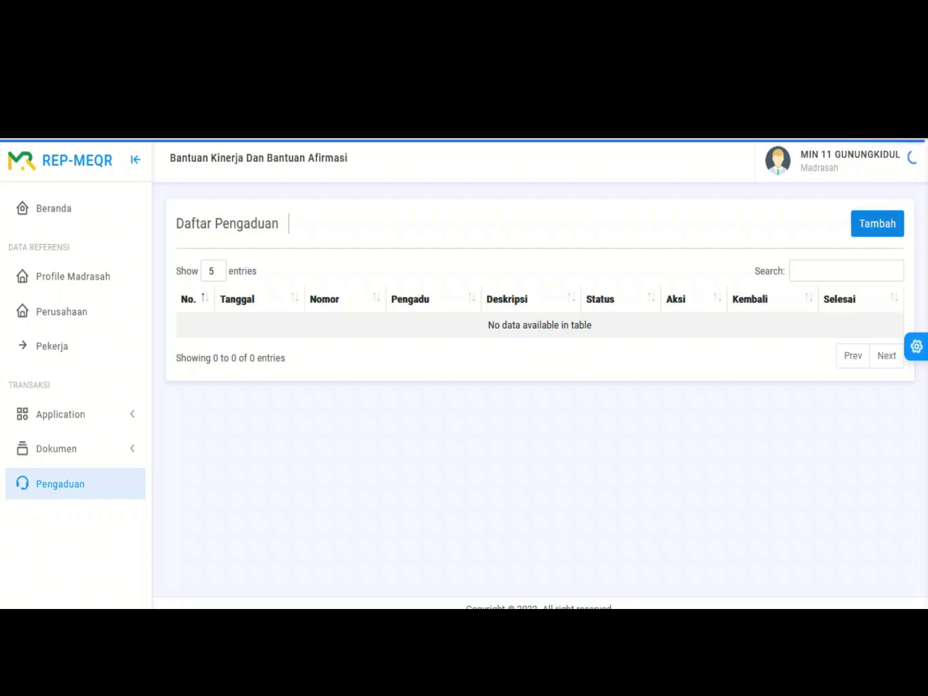
click(877, 224)
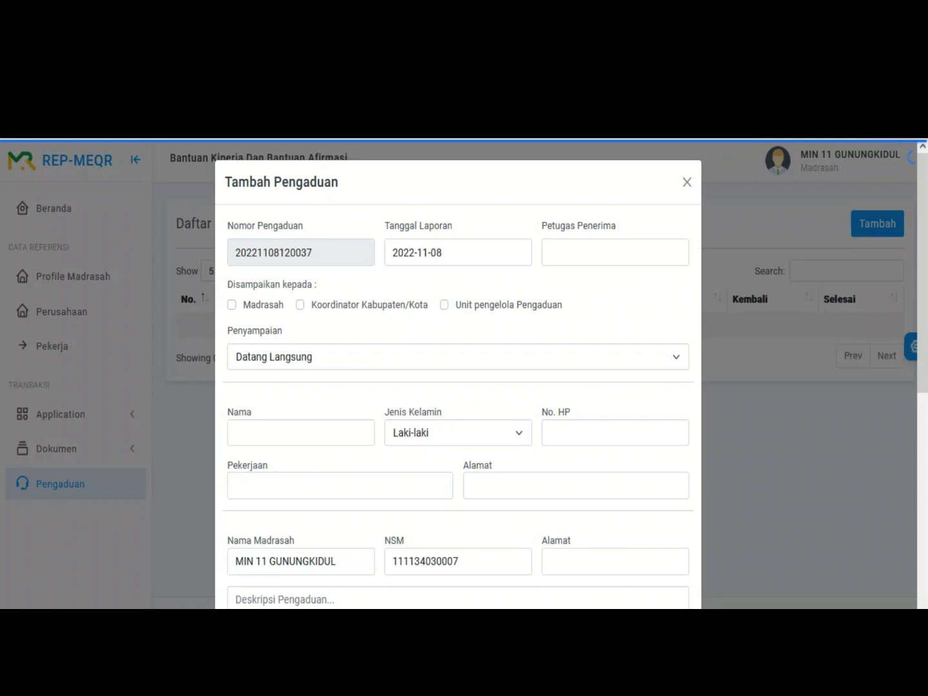
drag(313, 252, 233, 252)
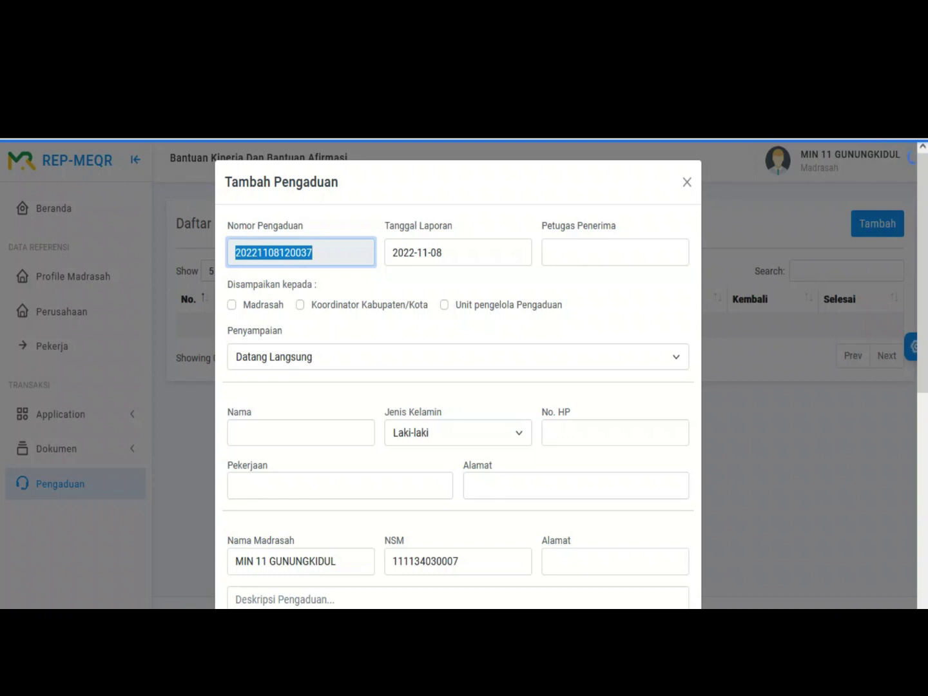
click(615, 252)
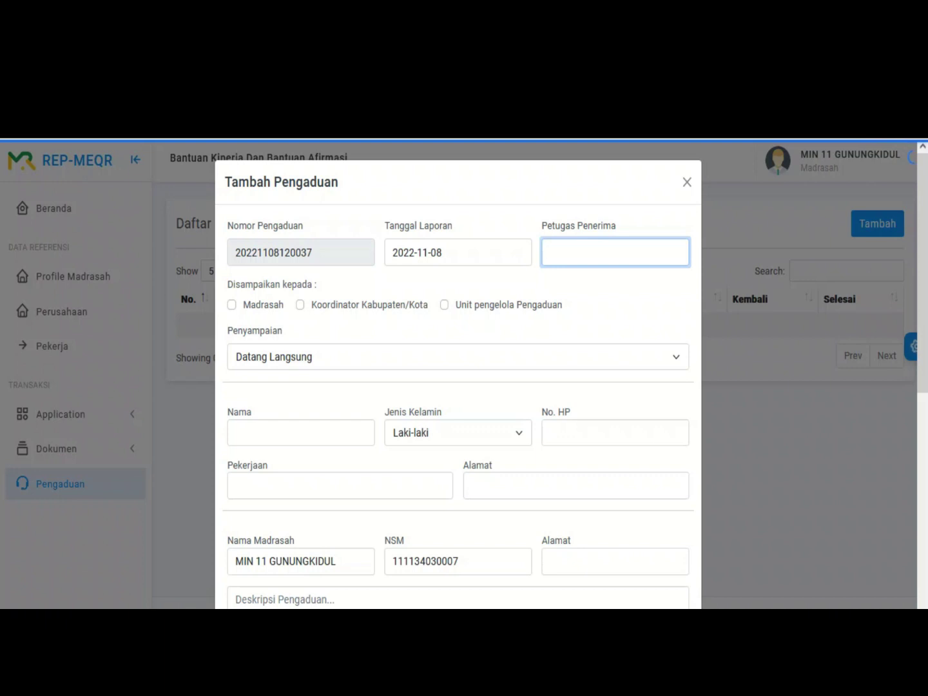
text(Haryo)
key(Tab)
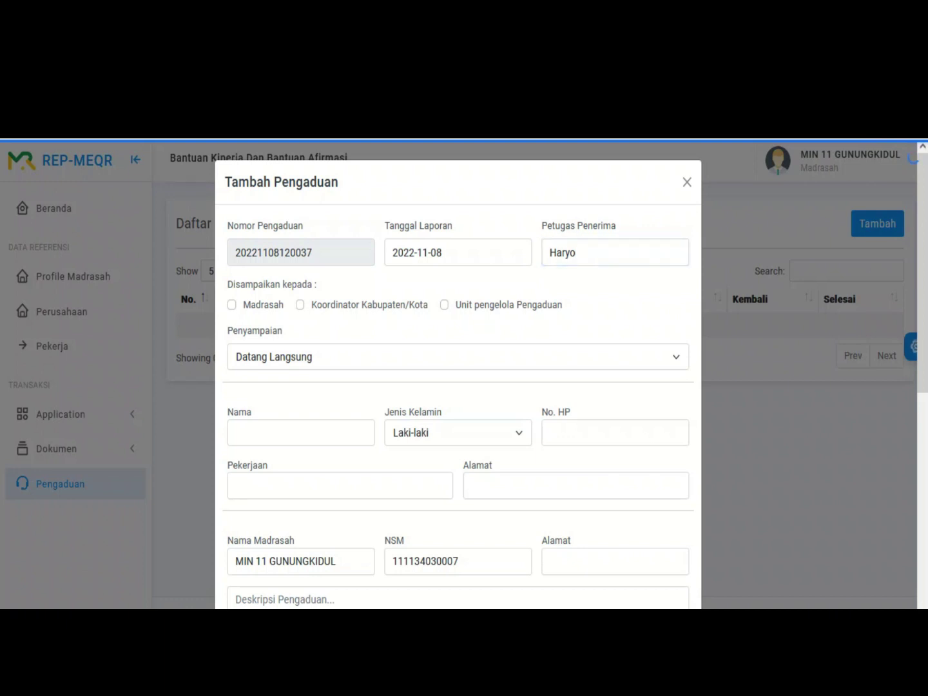
Step: Address it to Madrasah, Koordinator Kabupaten/Kota and Unit pengelola Pengaduan, keeping Datang Langsung delivery
click(231, 305)
click(299, 305)
click(444, 304)
click(458, 356)
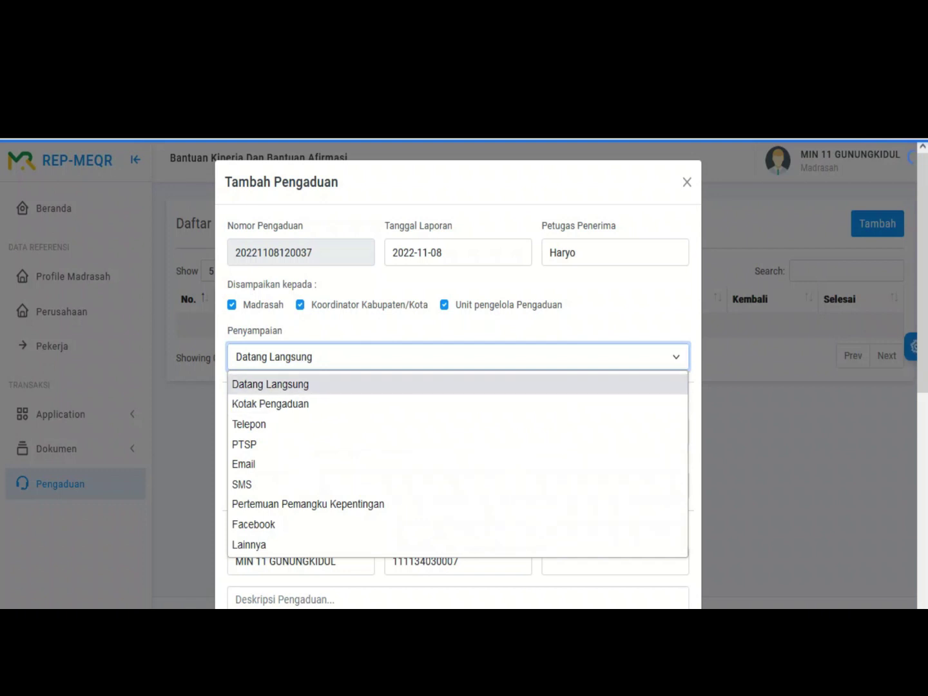
key(Return)
Step: Fill in the complainant's name, phone number, occupation 'Swasta' and home address
key(Tab)
scroll(457, 373, down, 1)
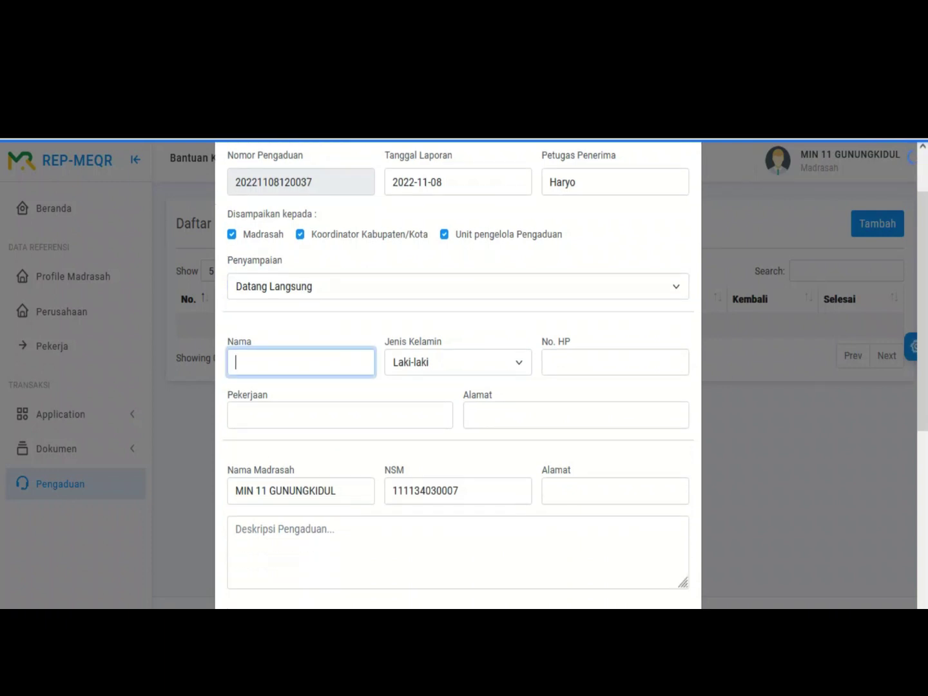
text(Rizki)
click(615, 362)
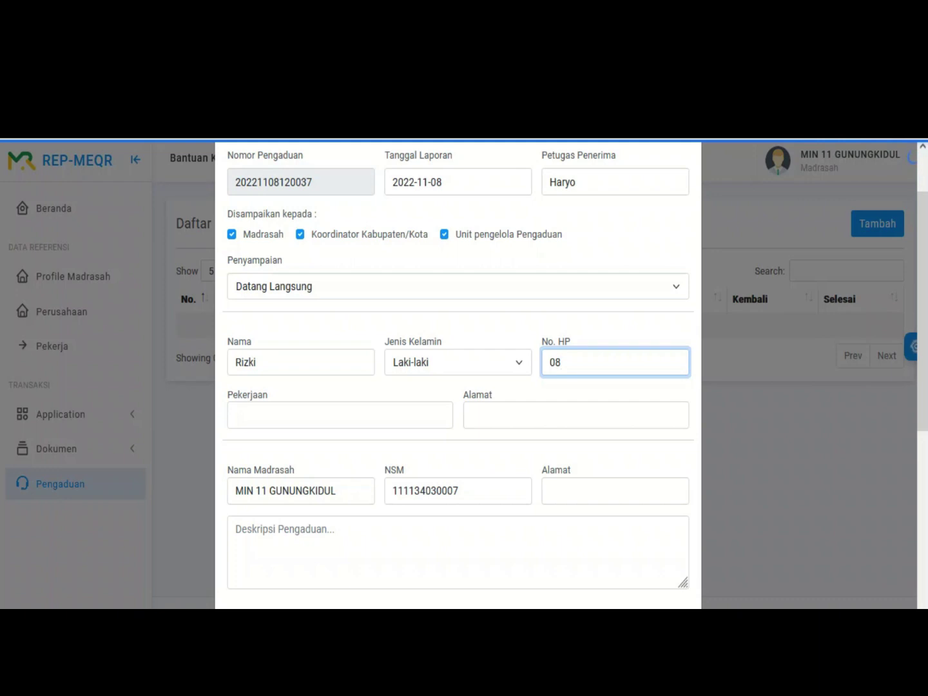
click(236, 415)
text(Swasta)
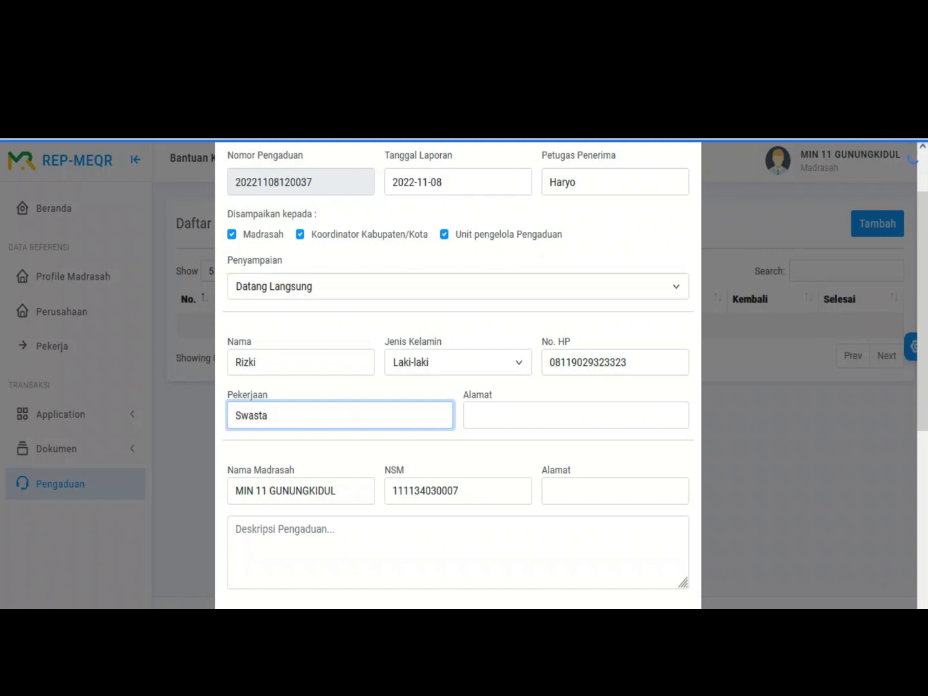
click(471, 415)
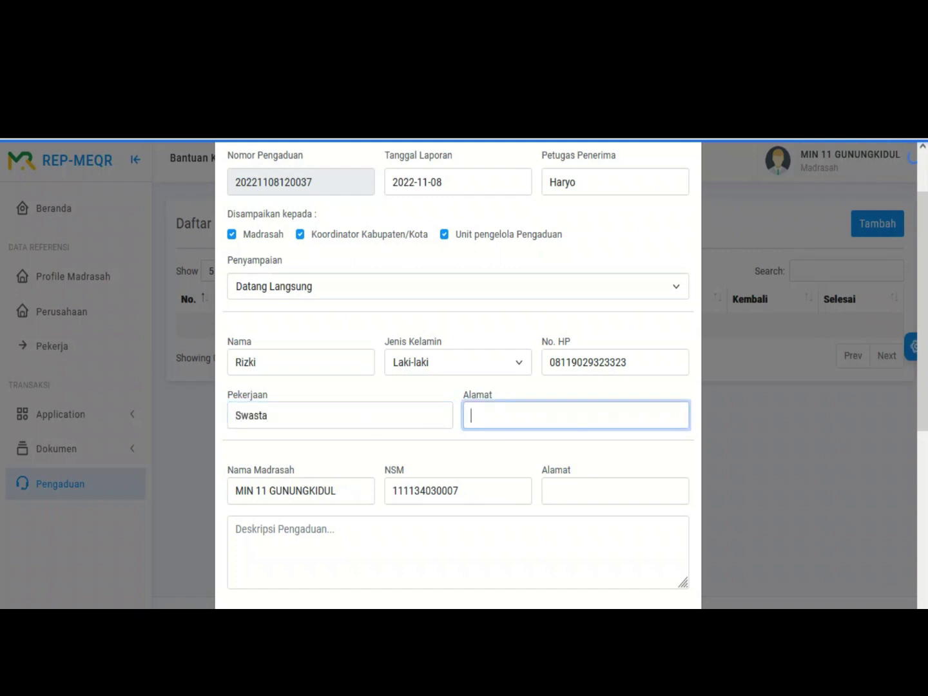
text(Pondok gede)
Step: Enter the madrasah's address in the madrasah details
click(325, 490)
scroll(458, 374, down, 1)
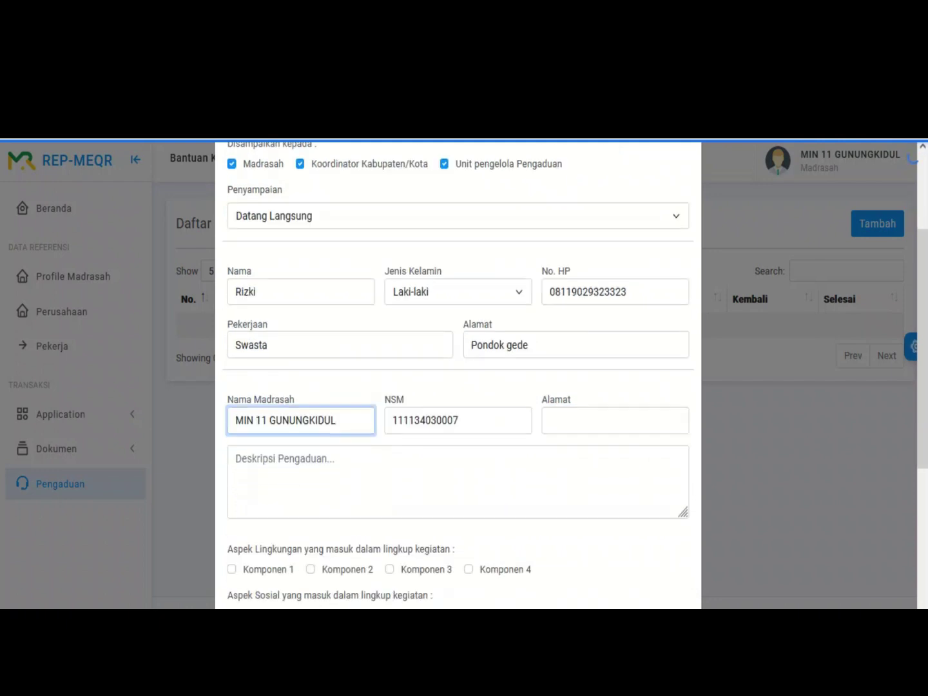
click(458, 420)
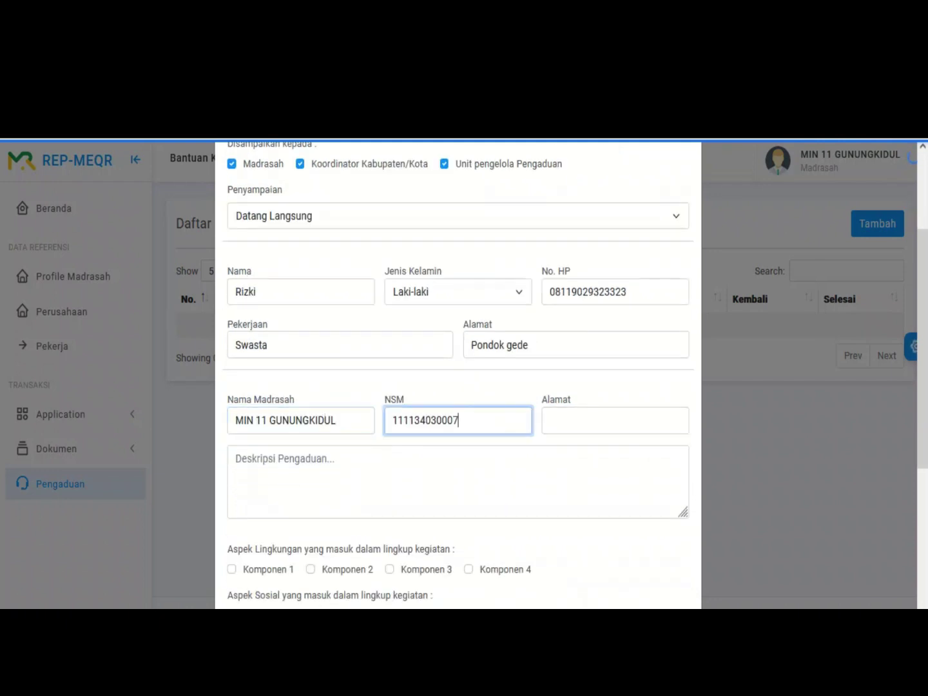
click(615, 421)
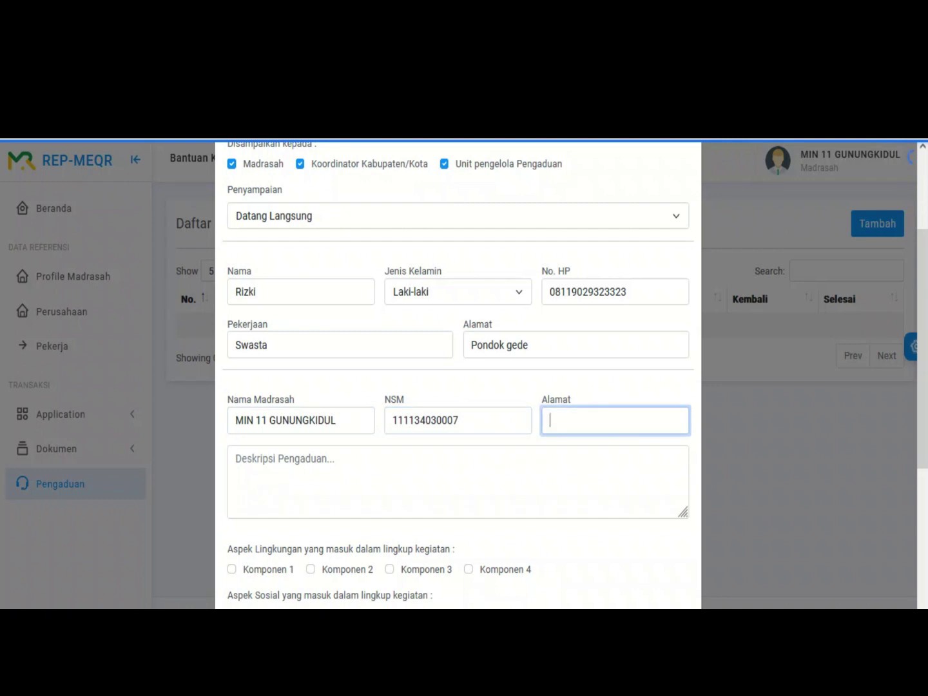
text(Gunung Kidul)
Step: Write the complaint description 'Pasir dan Galian menutupi badan jalan'
click(236, 459)
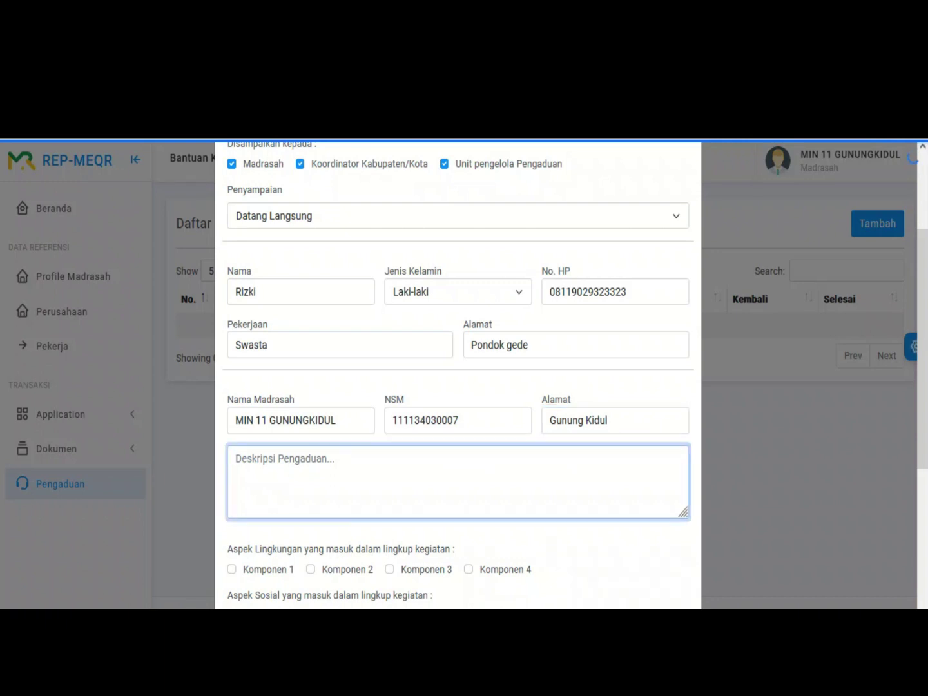
text(D)
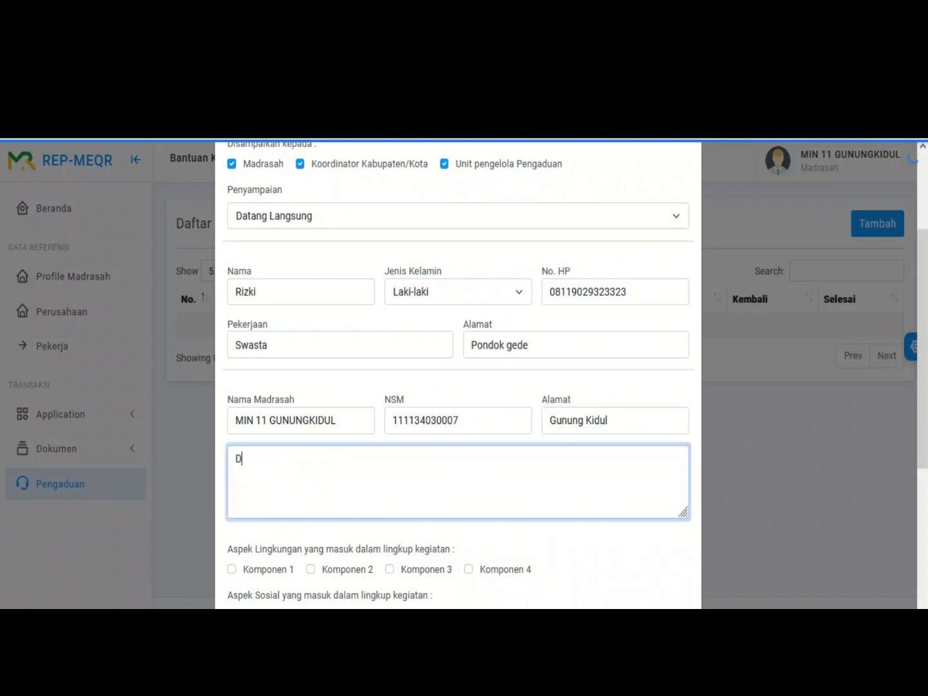
key(BackSpace)
text(Pasir dan Galian mn)
key(BackSpace)
text(enutupi)
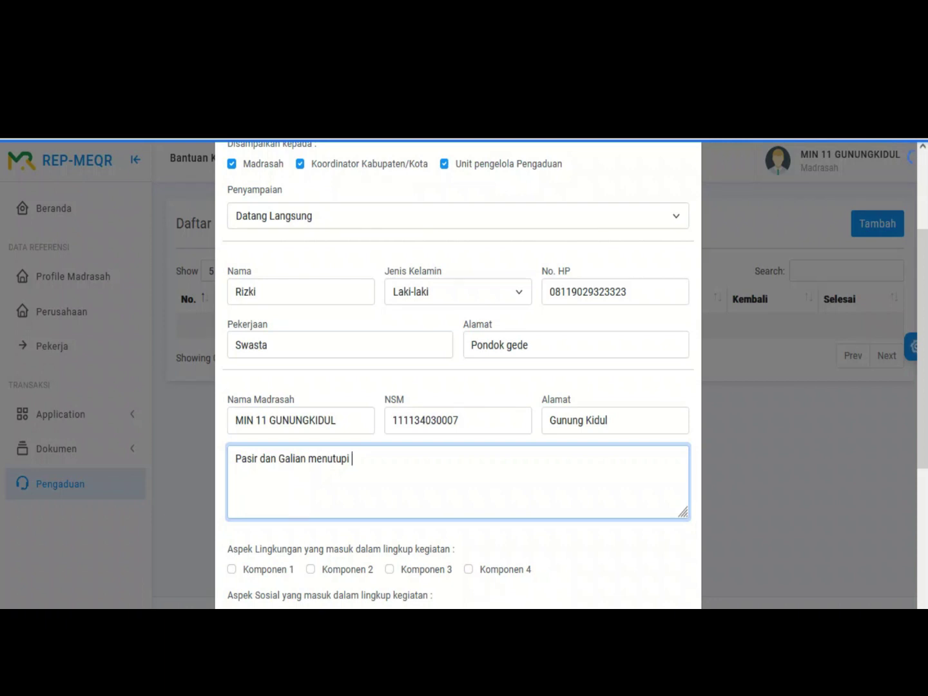
text( badan jalan)
Step: Tick Komponen 1 under both Aspek Lingkungan and Aspek Sosial
scroll(458, 374, down, 1)
scroll(458, 374, down, 1)
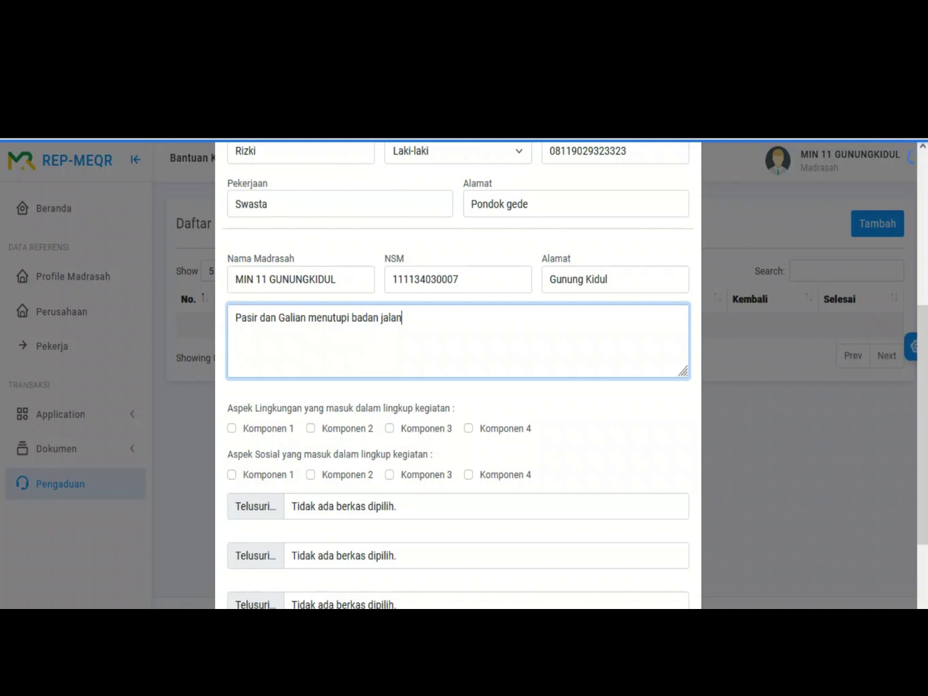
click(231, 428)
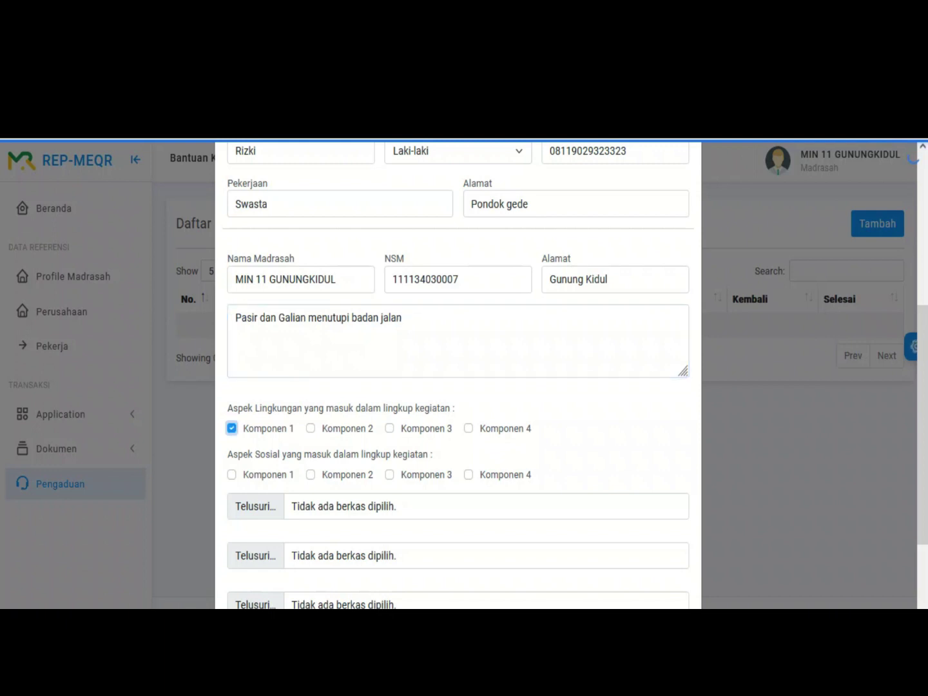
click(231, 474)
scroll(458, 374, down, 2)
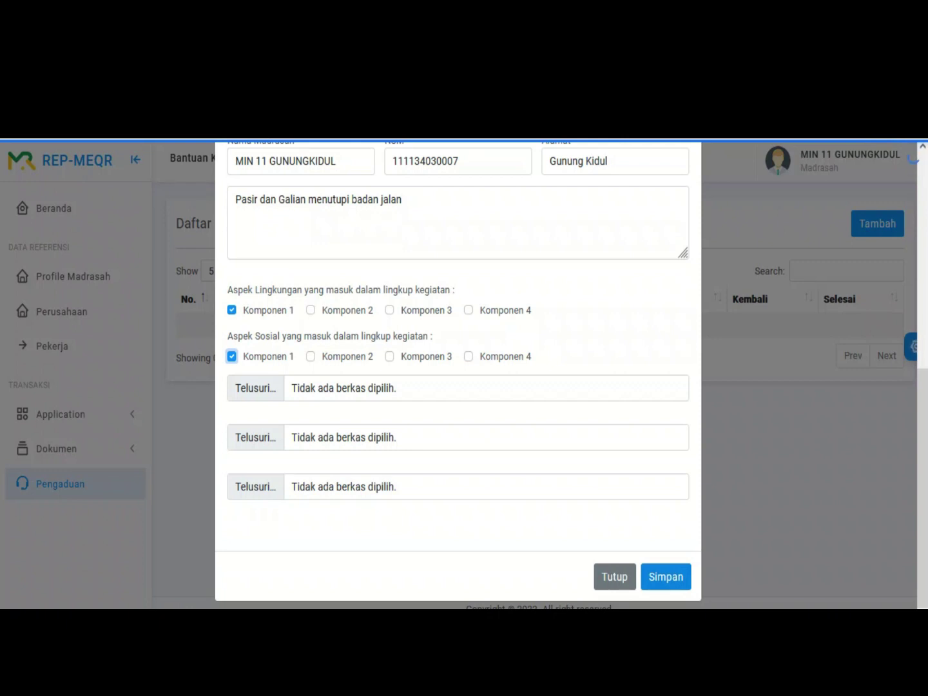
Step: Save and confirm the new complaint, then dismiss the Informasi error notice
click(666, 577)
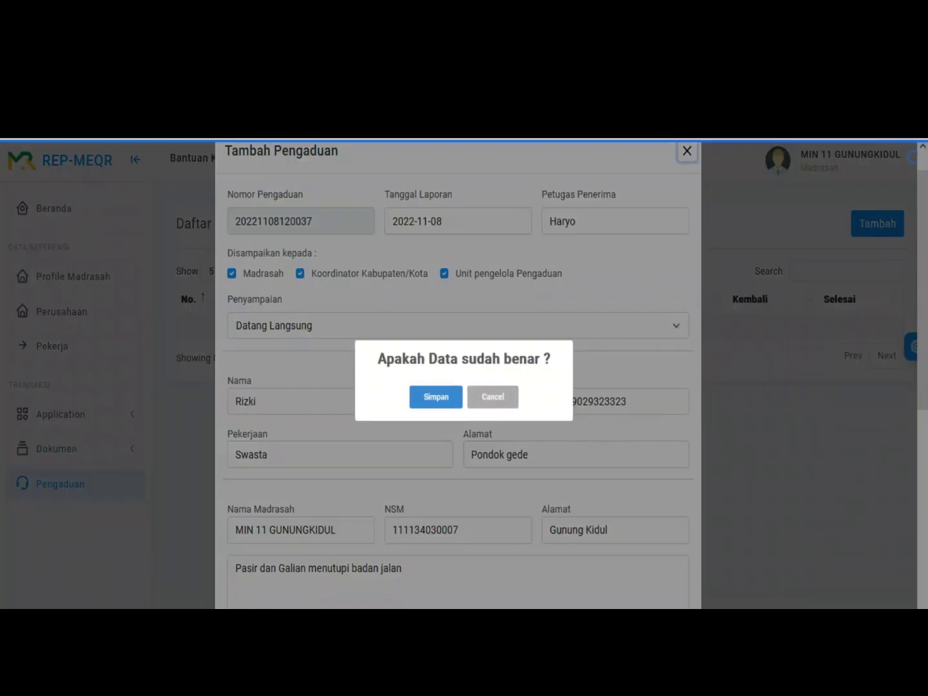
key(Return)
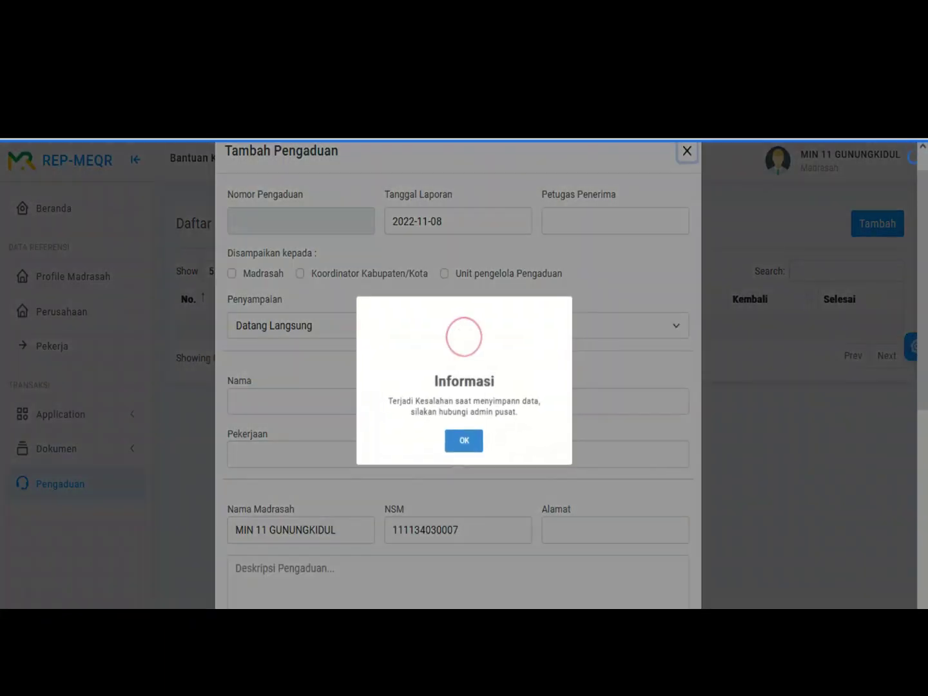
key(Return)
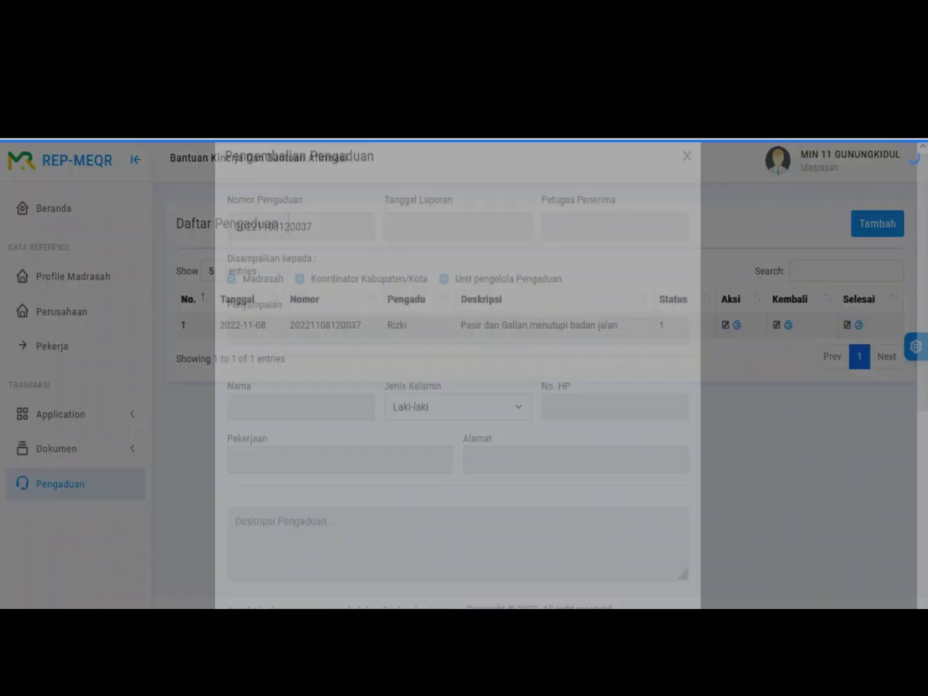
Step: Set the return date to 8 November 2022 and enter the validator's name
scroll(459, 387, down, 5)
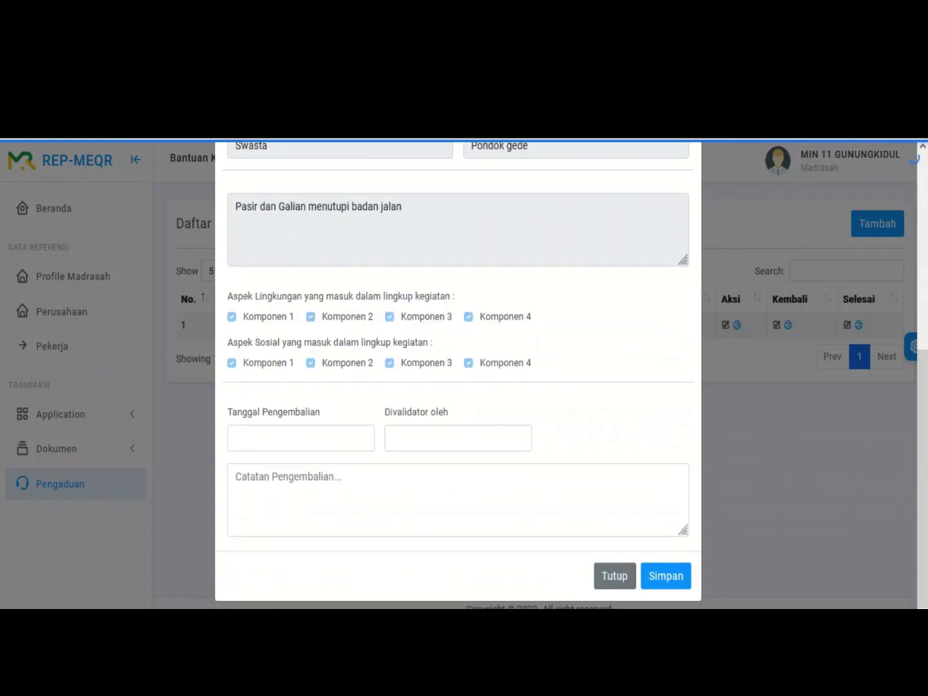
click(300, 438)
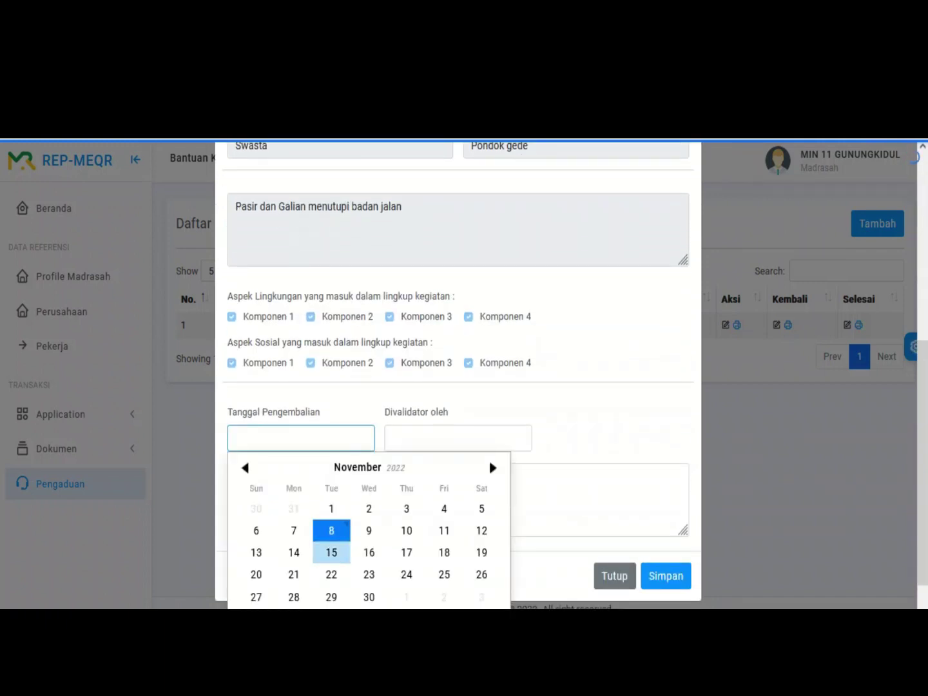
click(331, 530)
click(457, 438)
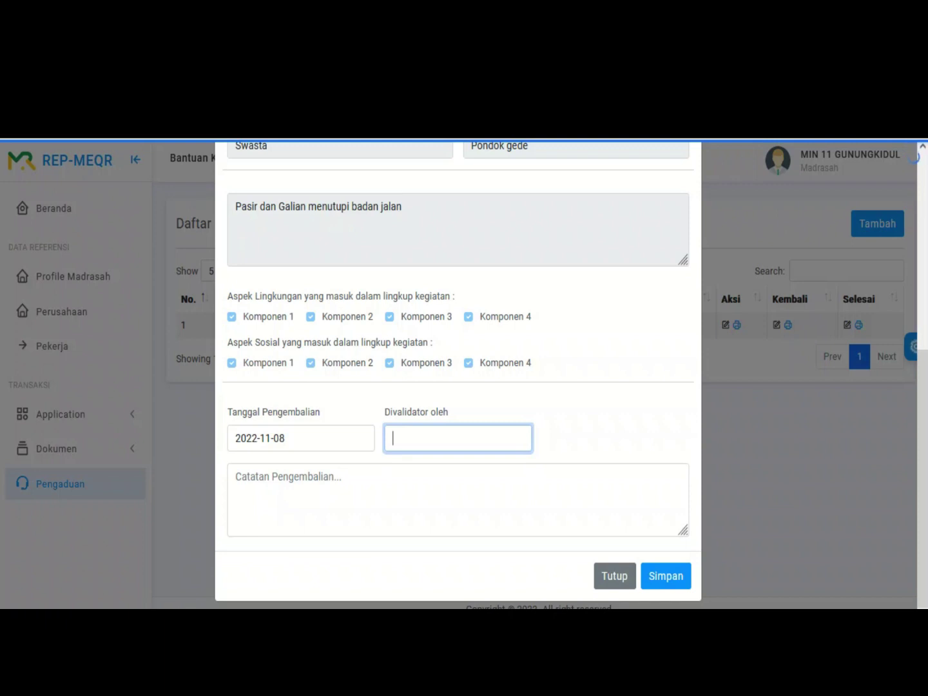
text(Faisal)
Step: Write the return note 'aduan tidak berdasar, karena area kerja dan material sudah steril'
click(236, 477)
text(aduan )
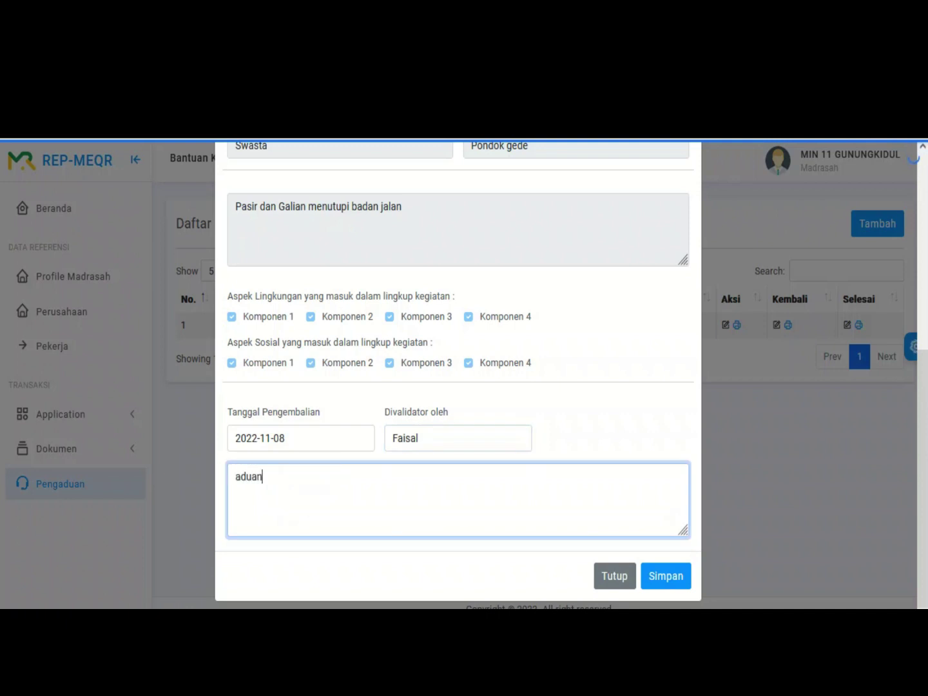
text(tidak berdasar, karena)
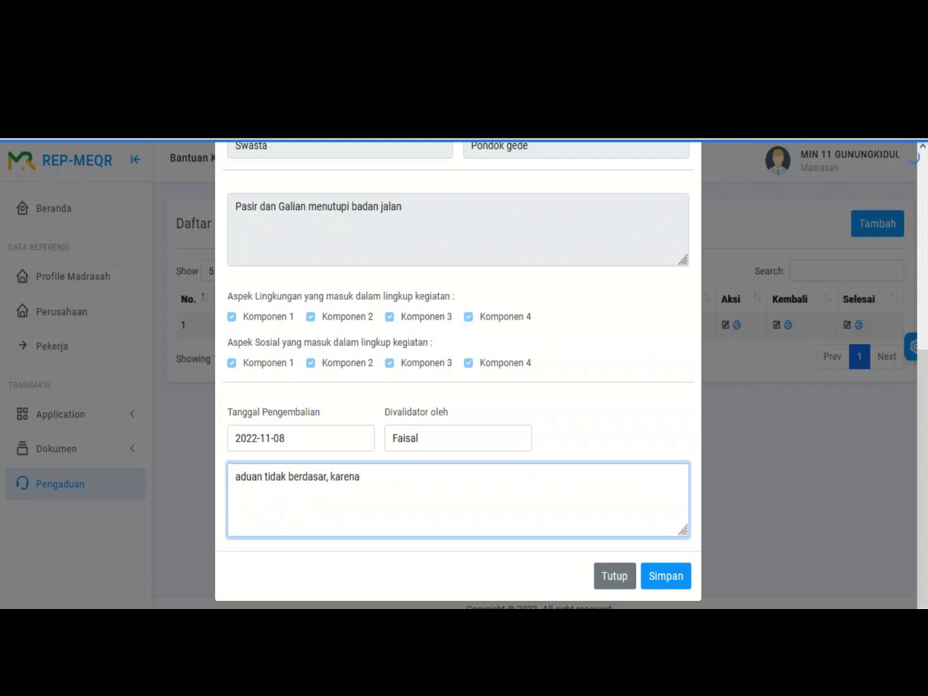
text( sudah)
key(ctrl+shift+Left)
text(area kerja dan mate)
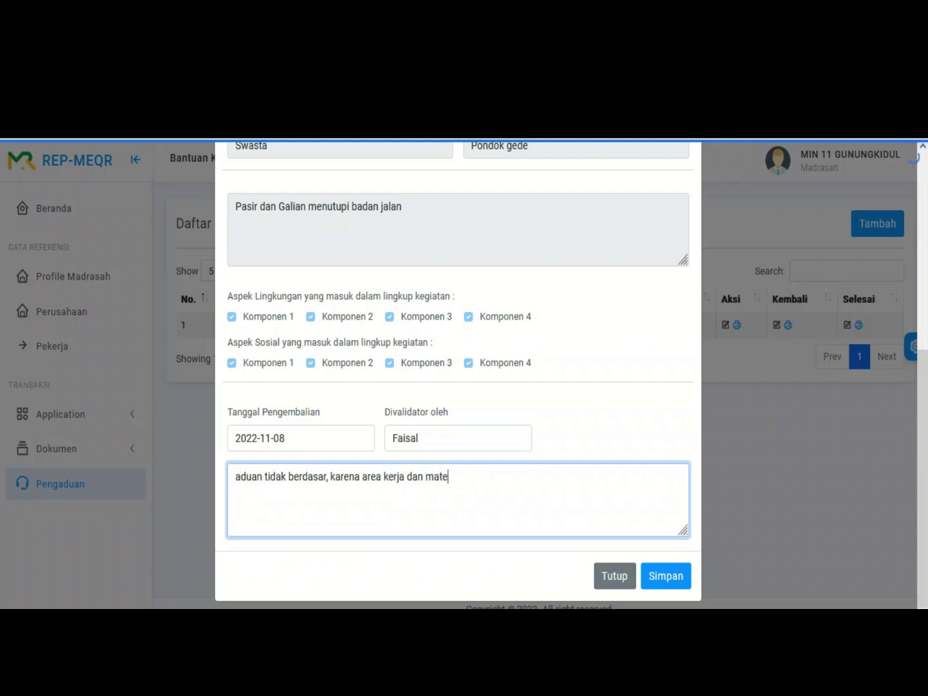
text(rial sudah steril)
Step: Save and confirm the complaint's return, dismissing the Berhasil message so status becomes 9
click(666, 575)
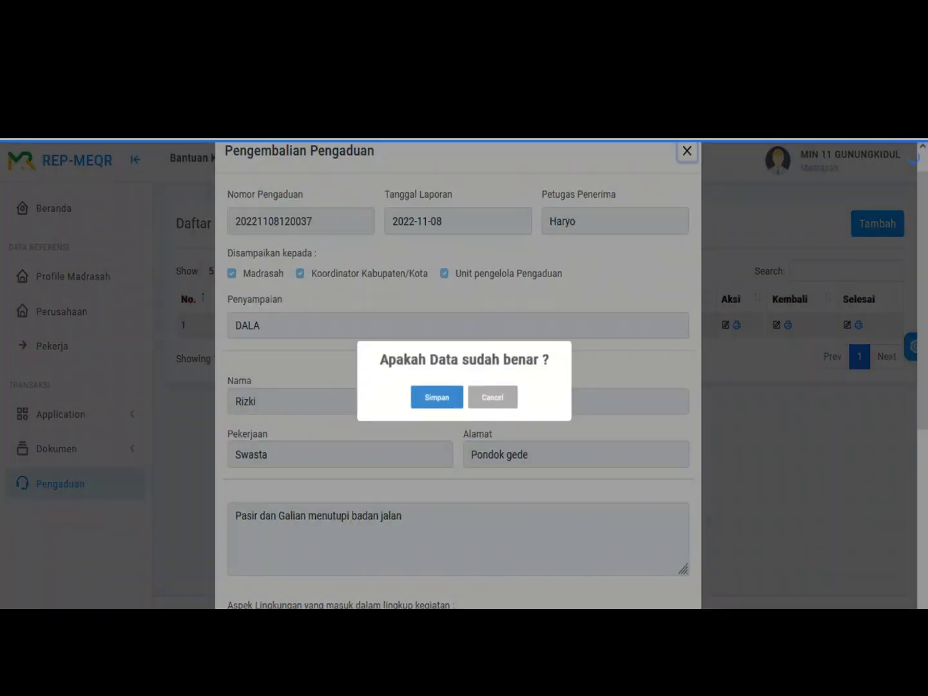
key(Return)
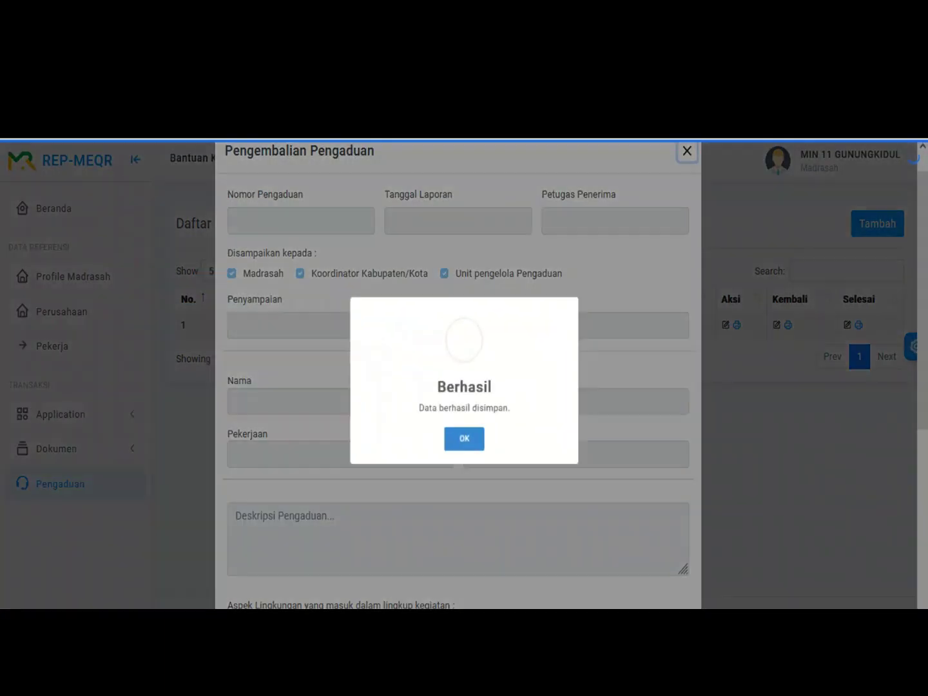
key(Return)
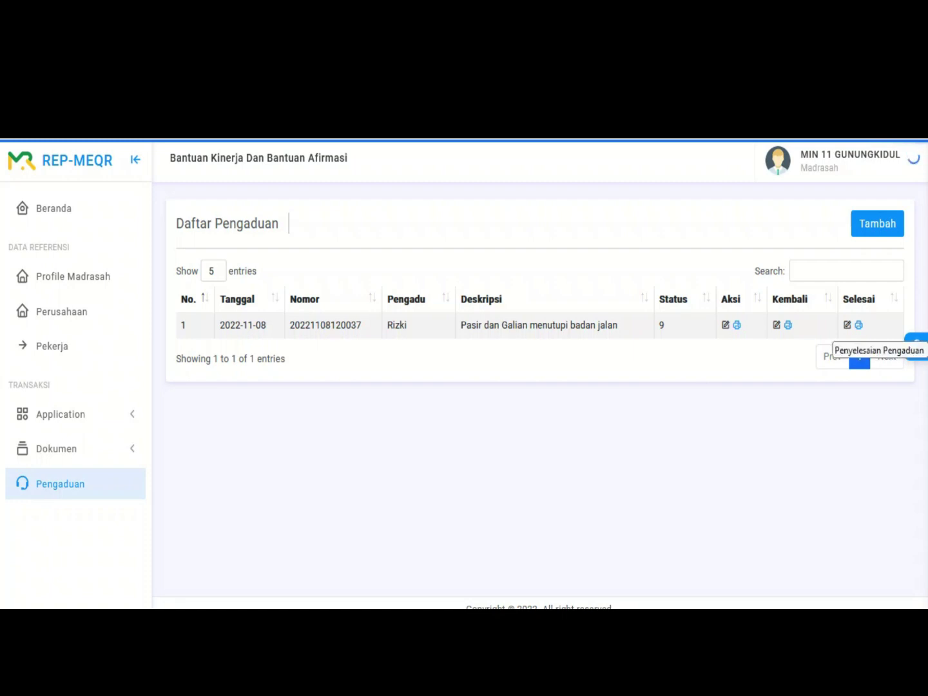
Step: Open the complaint's completion form and keep the status as 'Pengaduan telah selesai'
click(848, 325)
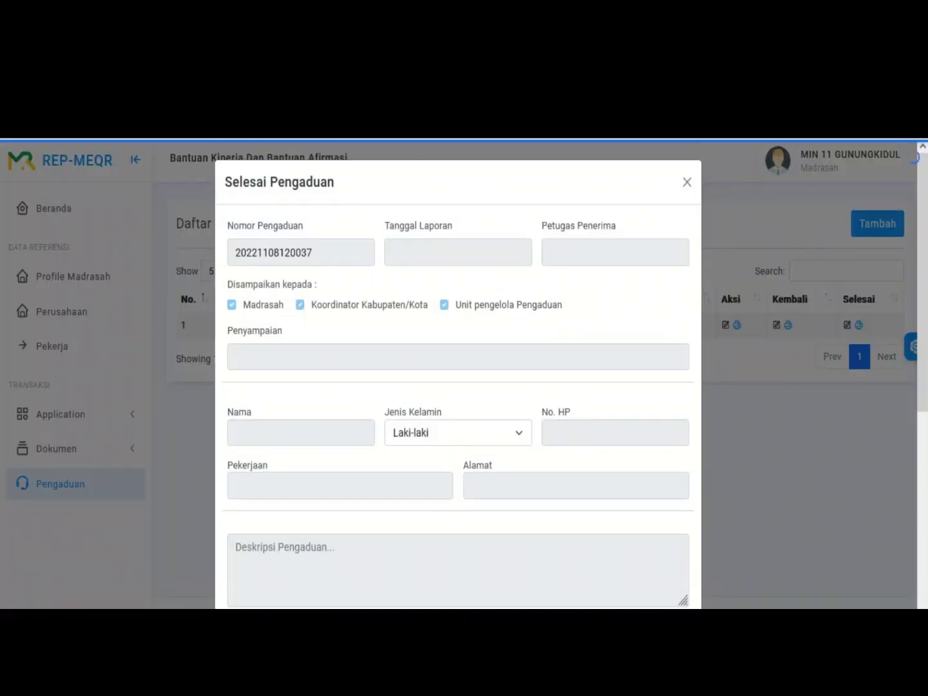
scroll(458, 386, down, 5)
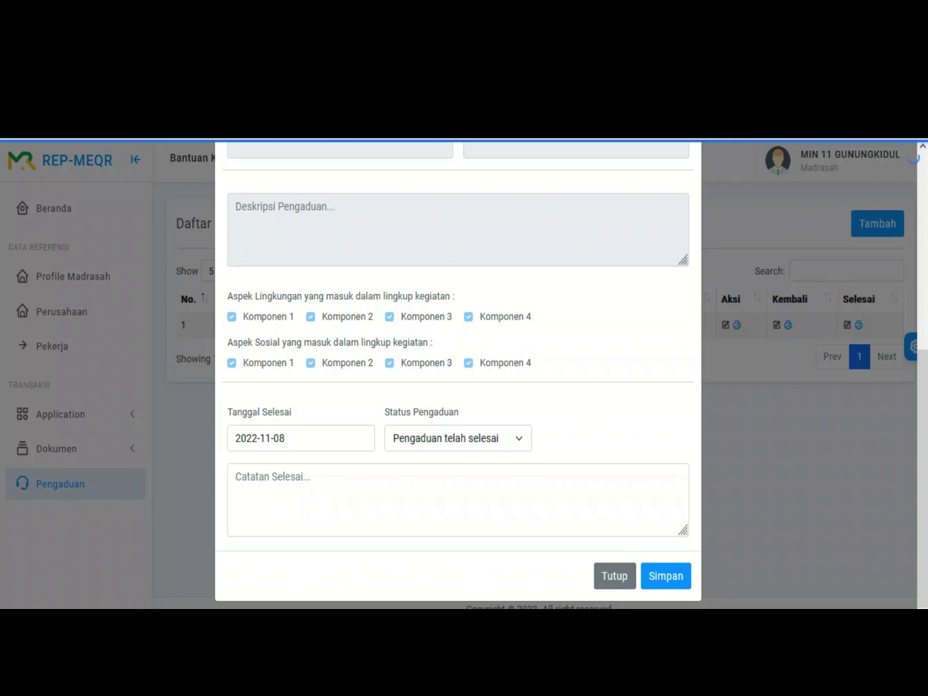
click(236, 477)
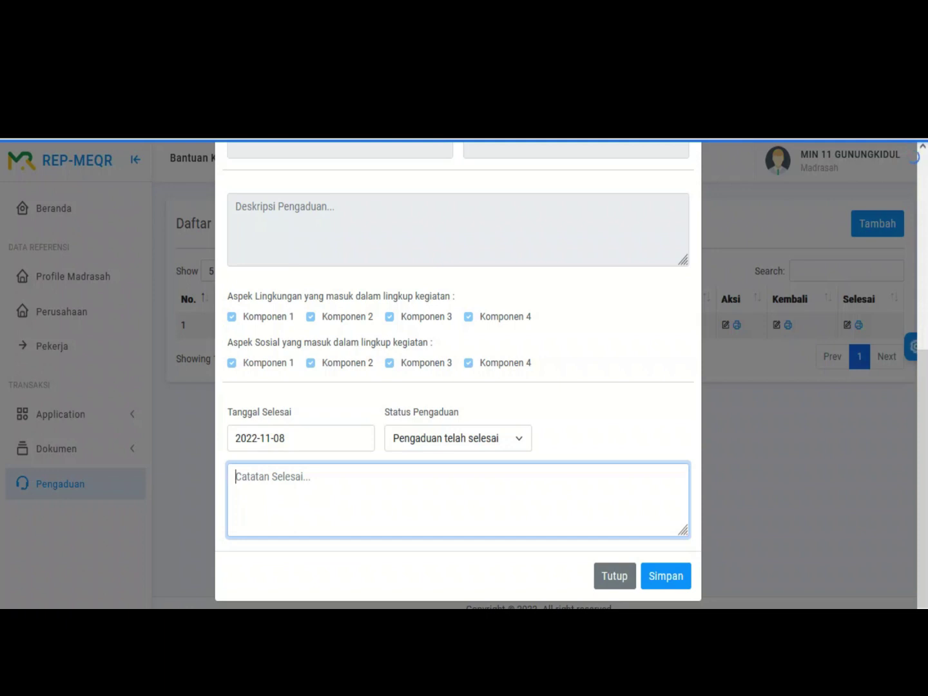
click(457, 439)
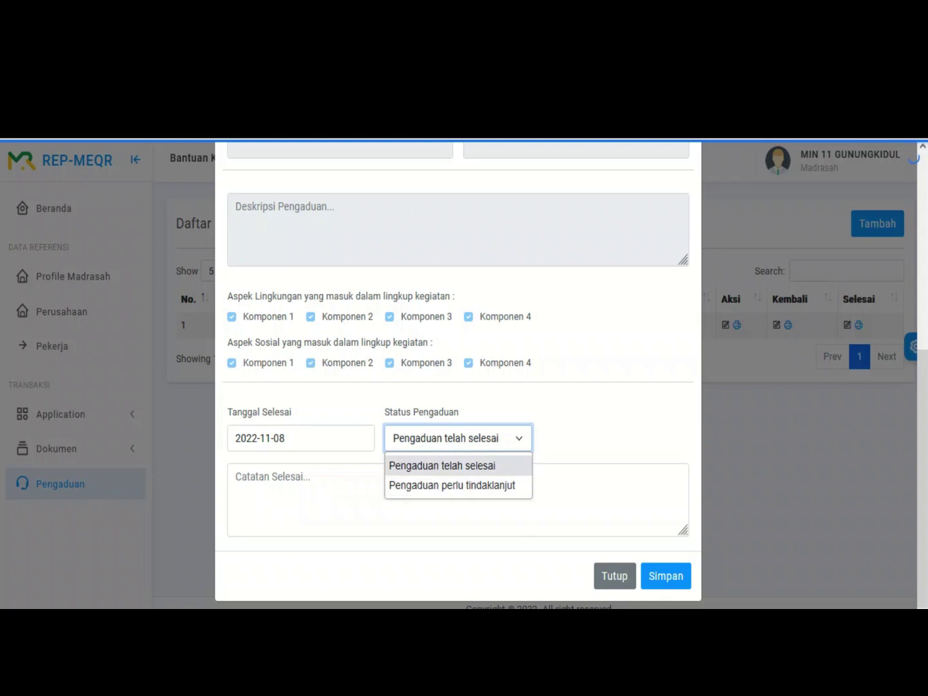
key(Return)
Step: Type the closing note that material and work area were already sterile before the complaint was submitted
key(Tab)
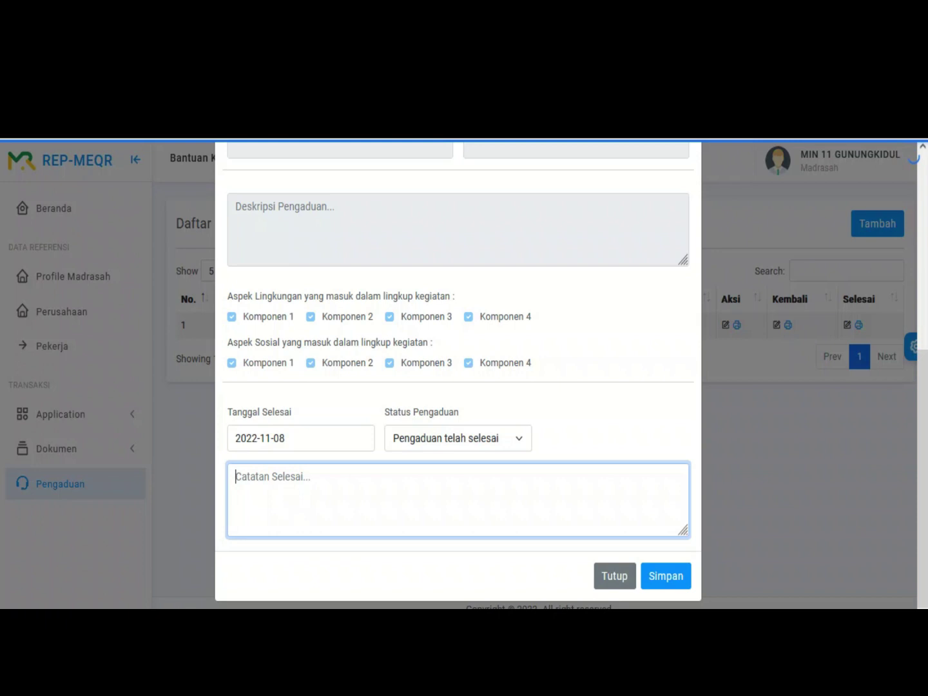
text(material dan area kerja )
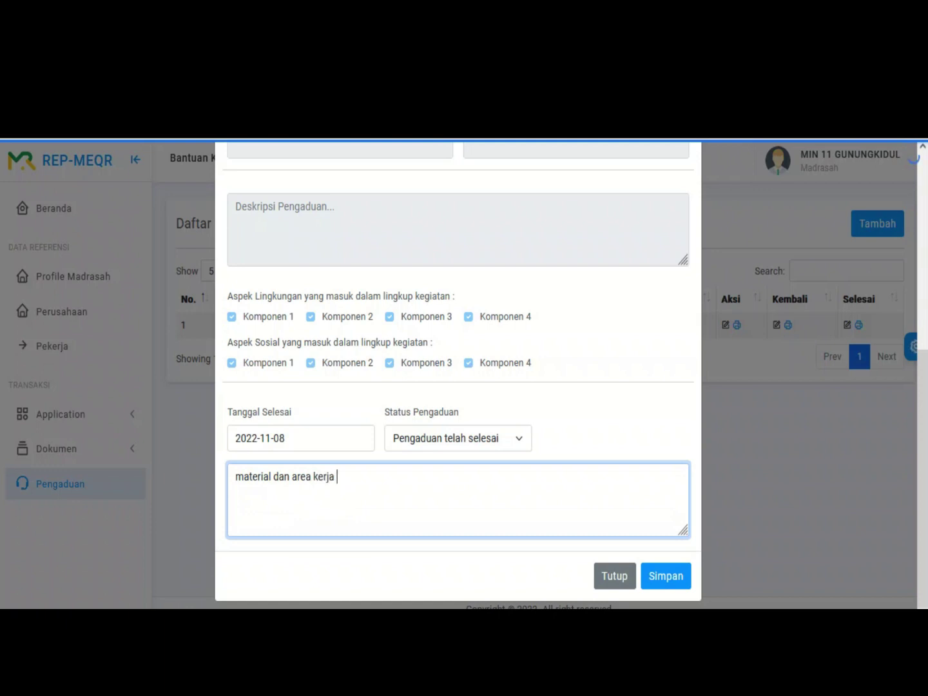
text(sudah steril sebel)
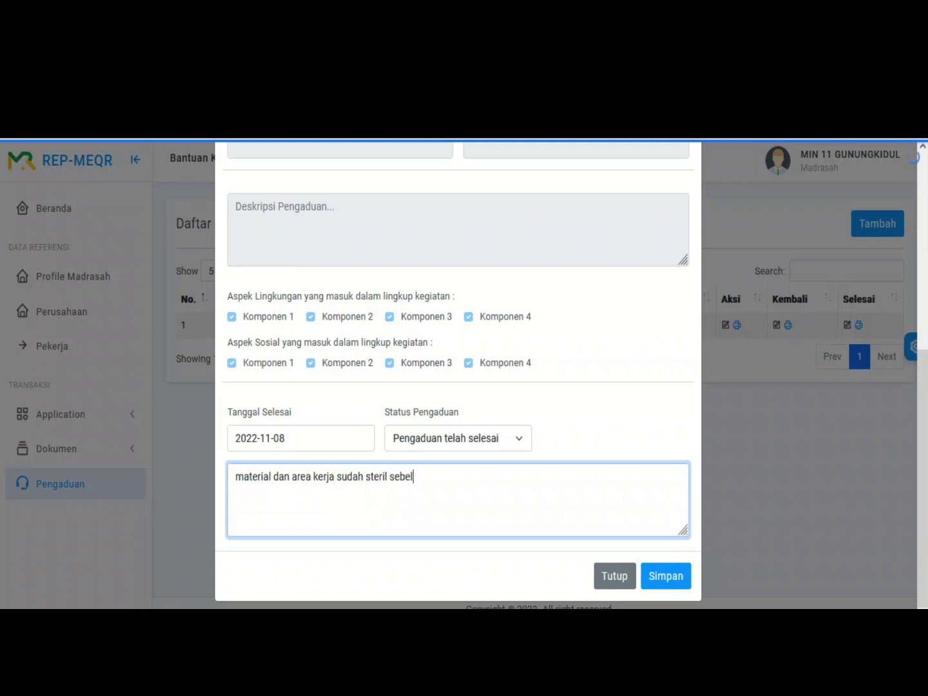
text(um pengduan)
key(ctrl+shift+Left)
key(Right)
text(disampaikan)
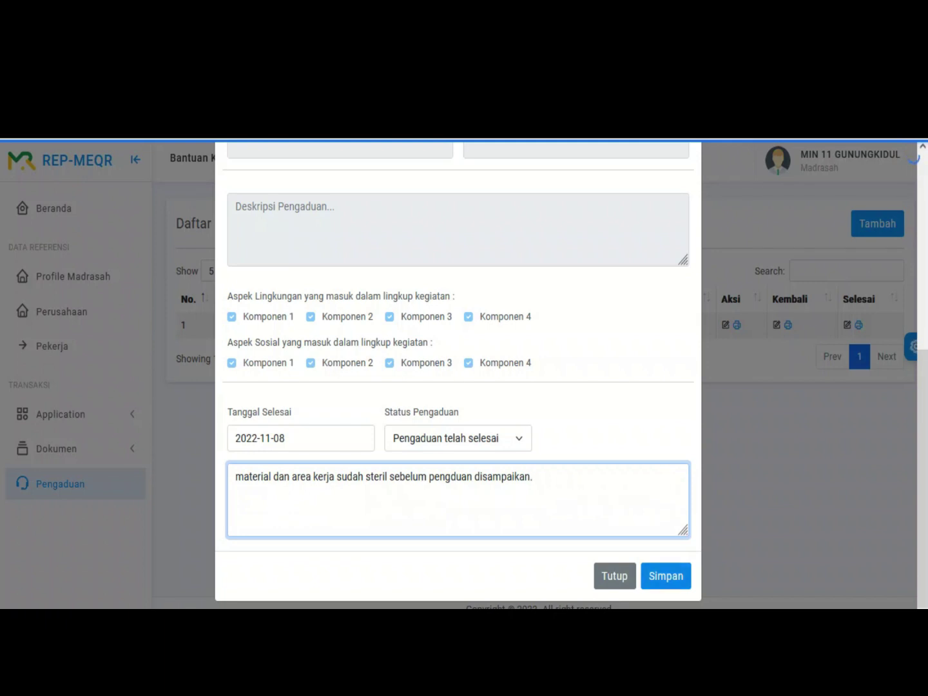
Step: Save and confirm the completion form, dismiss the error notice and close the Selesai Pengaduan form
click(666, 576)
click(436, 397)
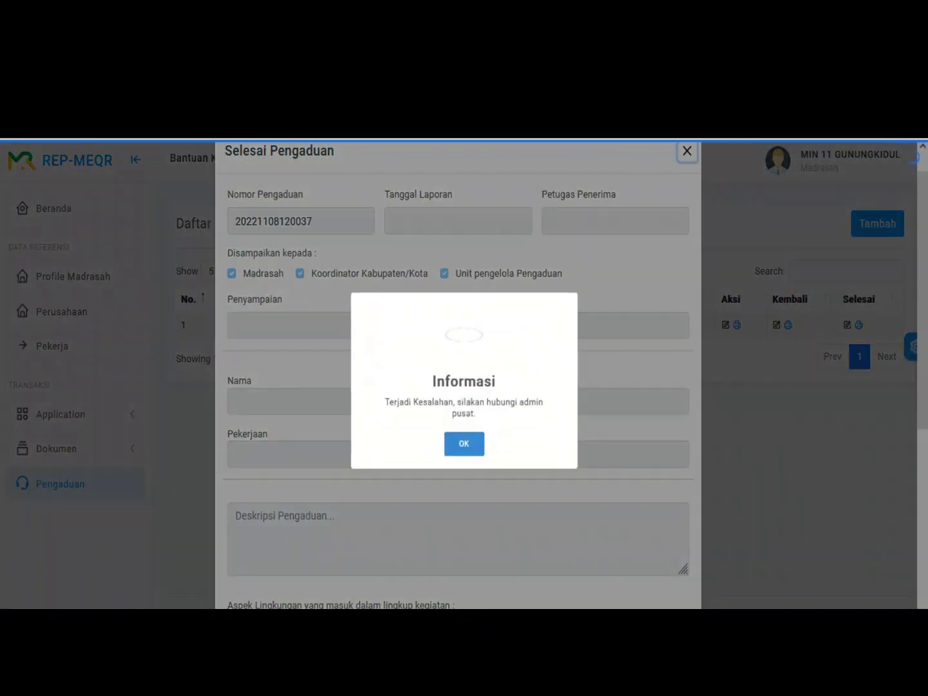
key(Return)
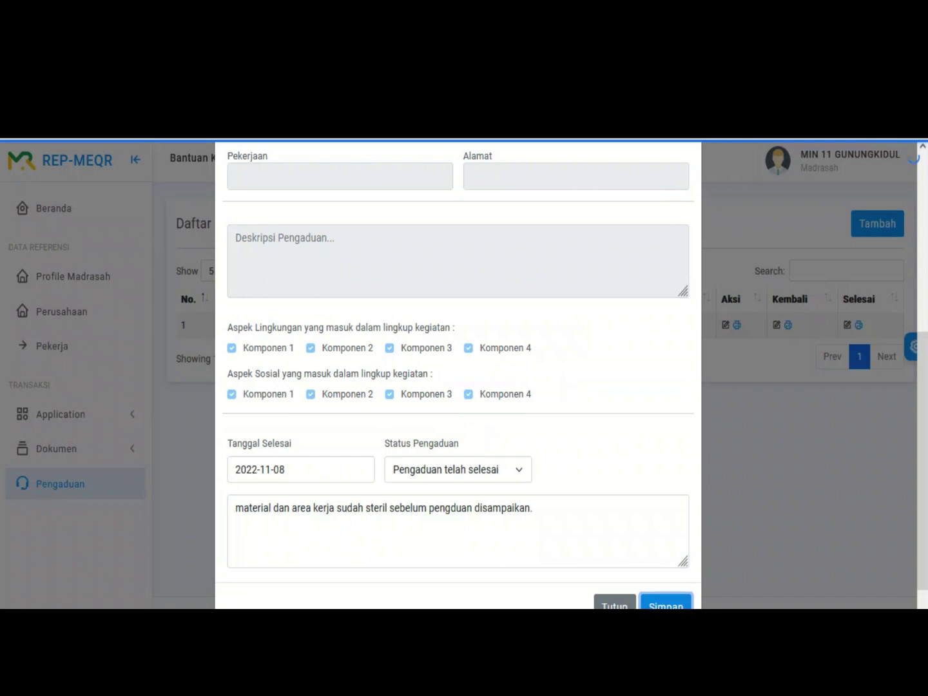
key(Return)
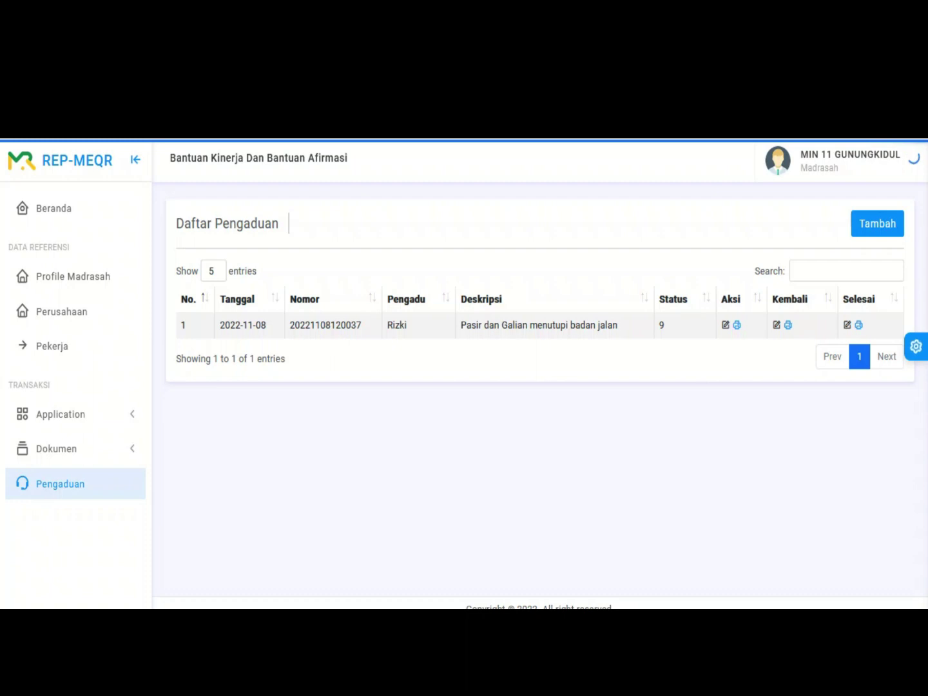
Step: Open the Beranda dashboard showing 4 BKBA, 1 sick worker, 1 violation and progress 1 of 12
click(53, 208)
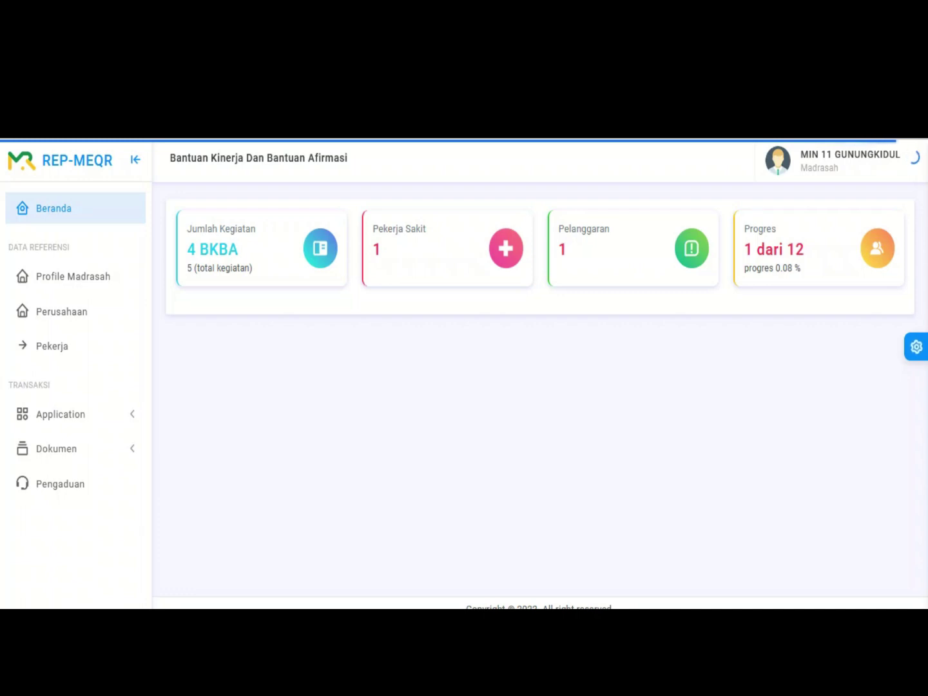
drag(745, 249, 787, 249)
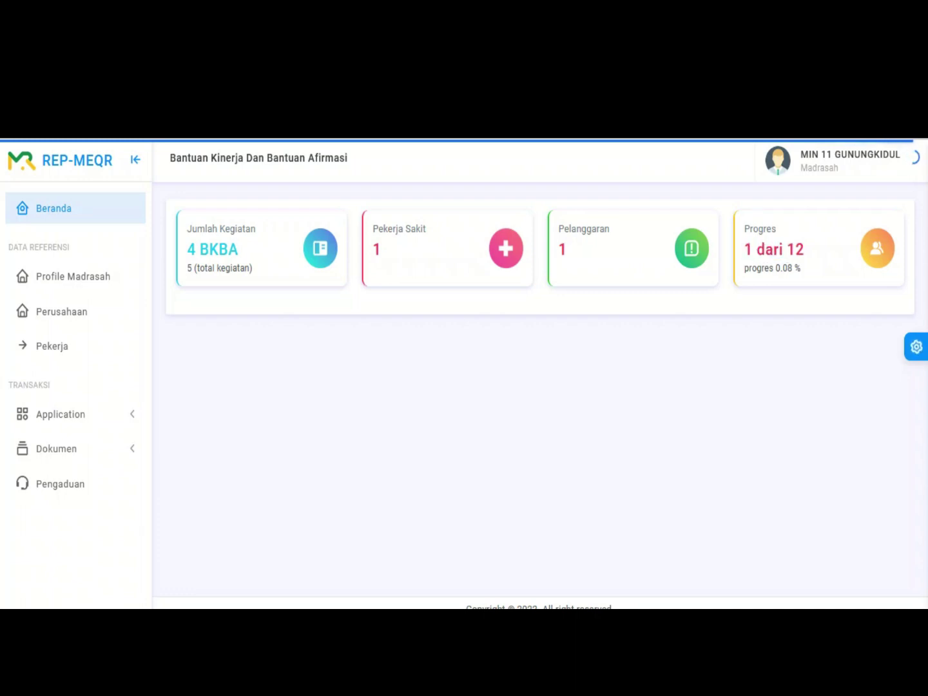